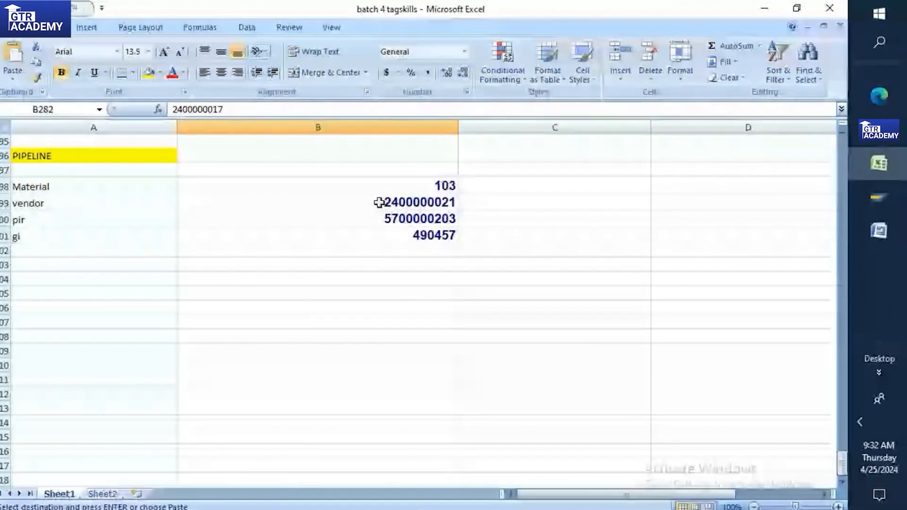
Step: Leave Excel and open the IDES system's logon screen from SAP Logon
{"action": "left_click", "coordinate": [879, 197]}
{"action": "double_click", "coordinate": [241, 61]}
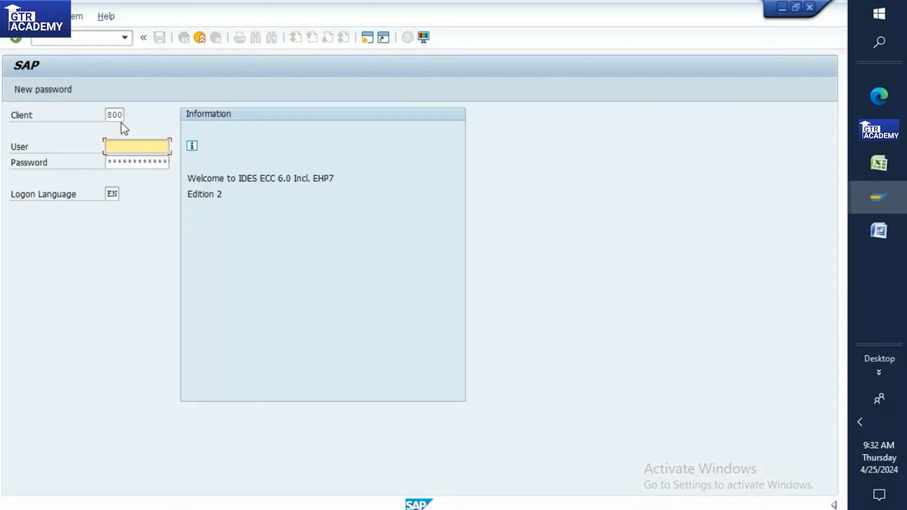
Step: Log on to IDES client 800 with the saved user name and the password
{"action": "left_click", "coordinate": [113, 160]}
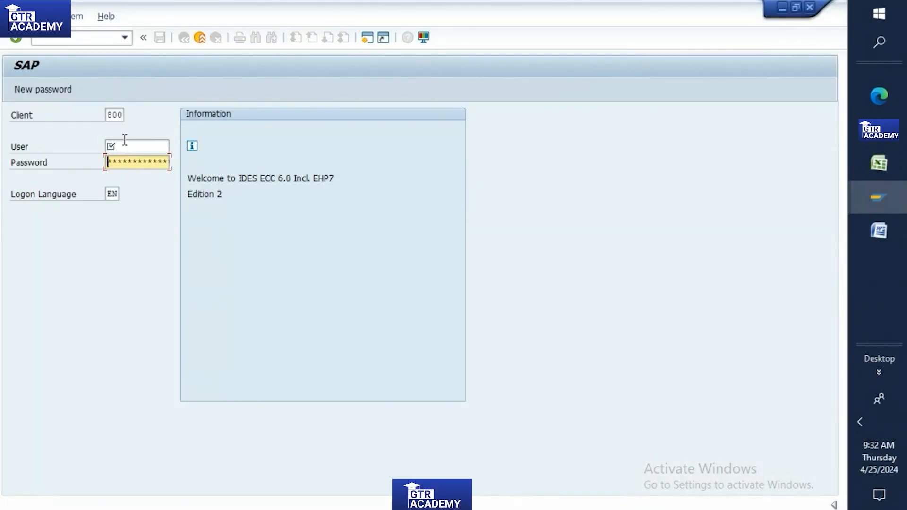
{"action": "left_click", "coordinate": [124, 143]}
{"action": "type", "text": "n"}
{"action": "left_click", "coordinate": [126, 156]}
{"action": "left_click", "coordinate": [112, 158]}
{"action": "key", "text": "Return"}
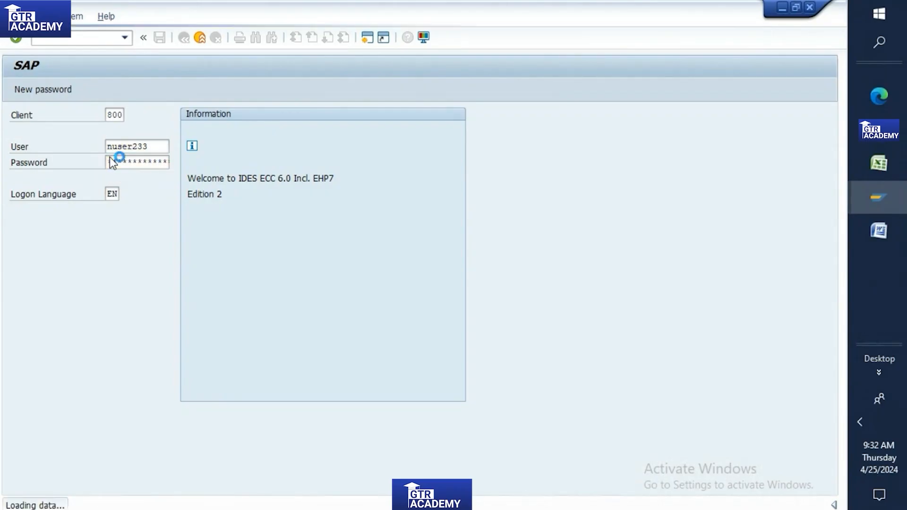
Step: Start transaction ME11 to create a purchasing info record
{"action": "left_click", "coordinate": [89, 34]}
{"action": "type", "text": "me11"}
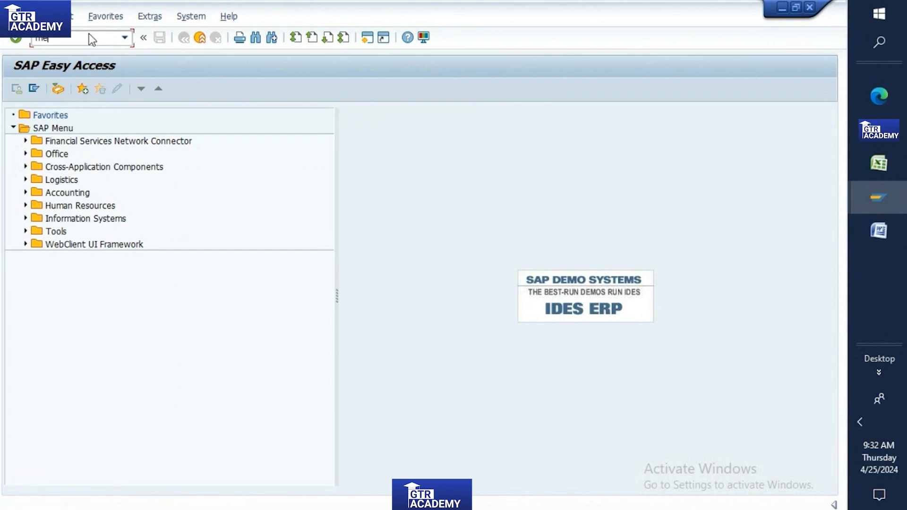
{"action": "key", "text": "Return"}
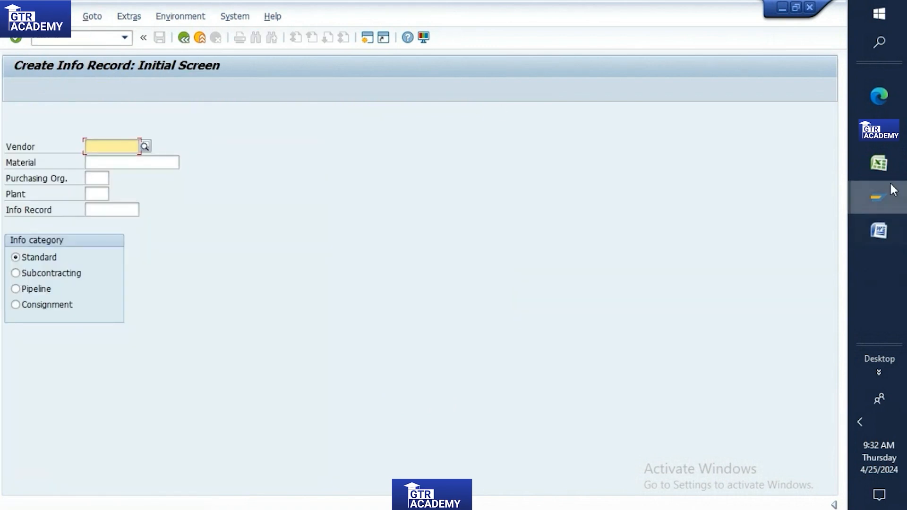
Step: Copy the vendor number from Excel cell B299 into the info record's Vendor field
{"action": "left_click", "coordinate": [879, 163]}
{"action": "left_click", "coordinate": [431, 203]}
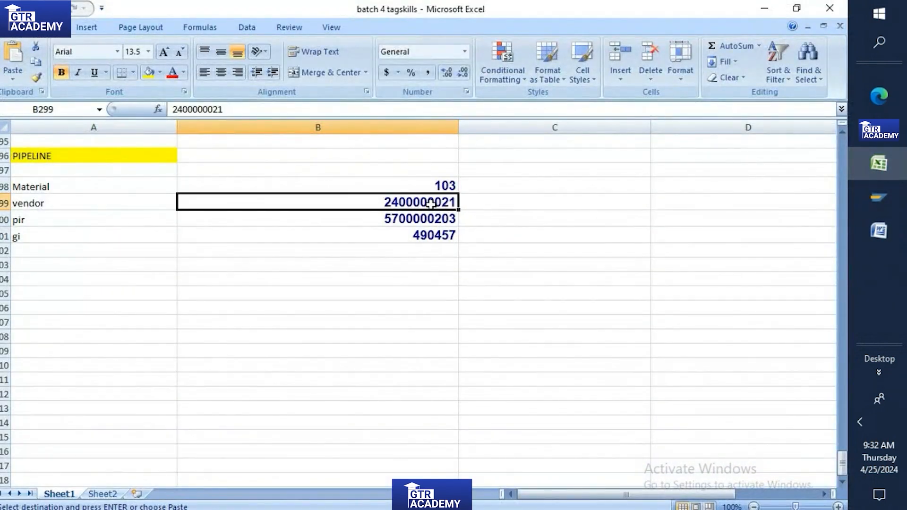
{"action": "mouse_move", "coordinate": [879, 197]}
{"action": "left_click", "coordinate": [761, 251]}
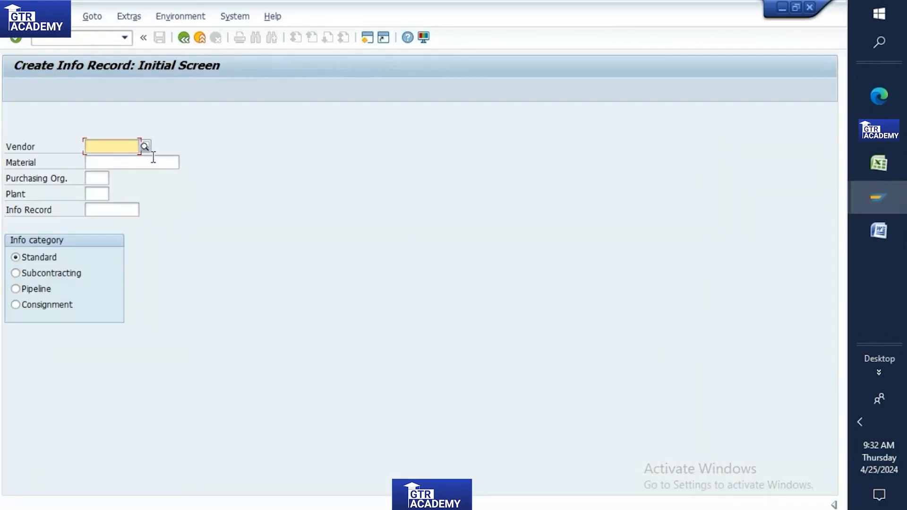
{"action": "key", "text": "ctrl+v"}
Step: Copy material 103 from the workbook into the Material field
{"action": "left_click", "coordinate": [893, 196]}
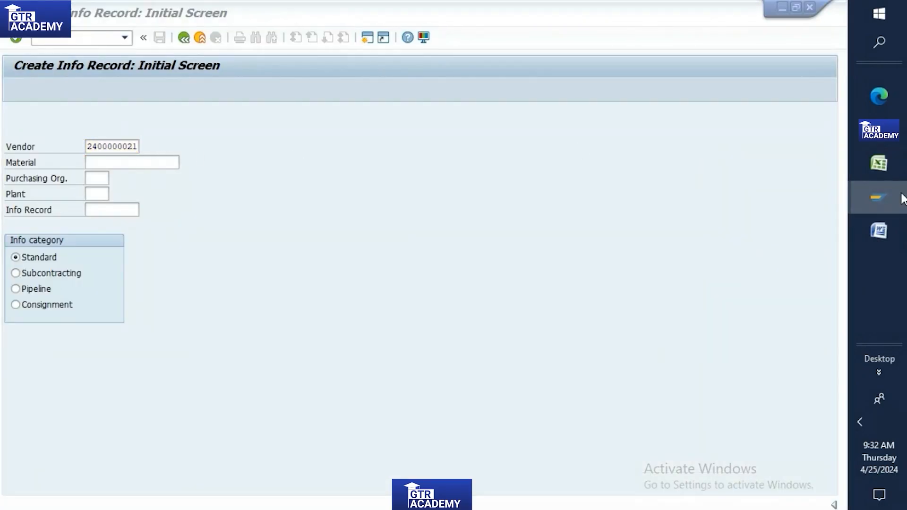
{"action": "left_click", "coordinate": [873, 176]}
{"action": "key", "text": "Up"}
{"action": "key", "text": "ctrl+c"}
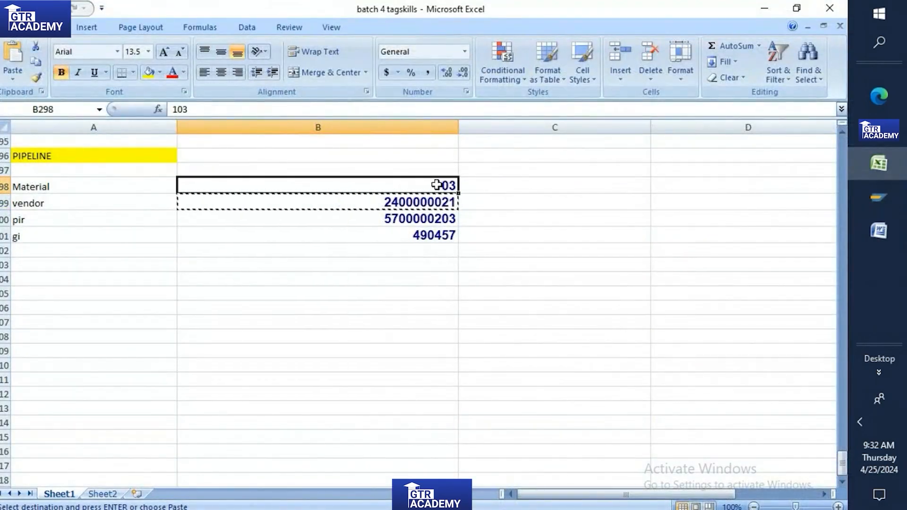
{"action": "left_click", "coordinate": [879, 198]}
{"action": "left_click", "coordinate": [113, 161]}
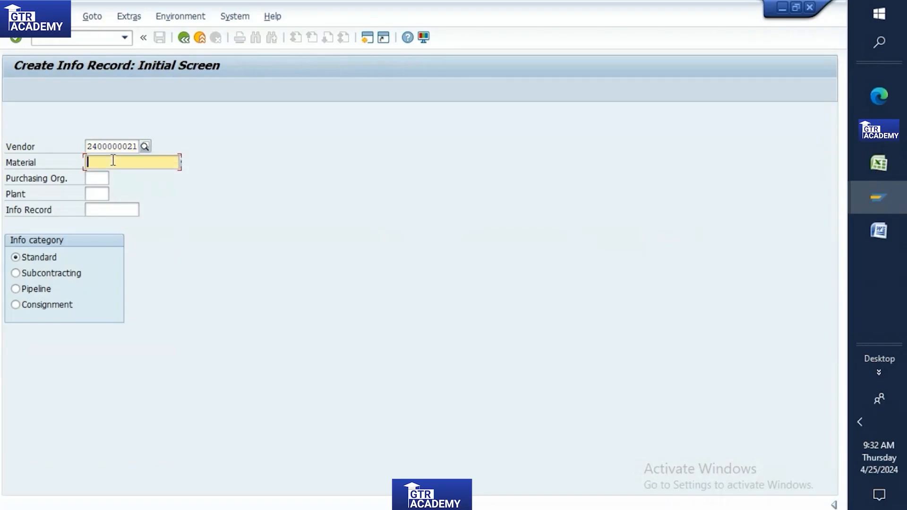
{"action": "key", "text": "ctrl+v"}
Step: Set purchasing organisation and plant to TP10 and choose the Pipeline info category
{"action": "left_click", "coordinate": [97, 178]}
{"action": "type", "text": "tp10"}
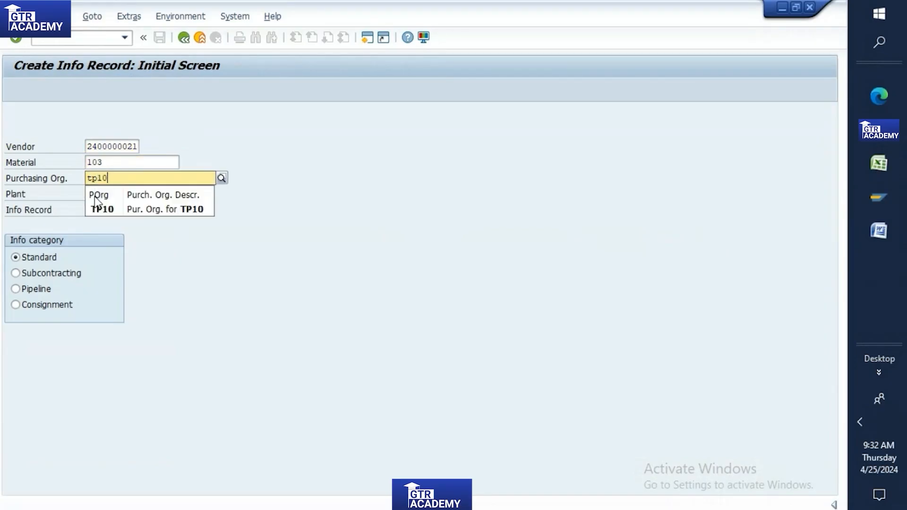
{"action": "left_click", "coordinate": [103, 211]}
{"action": "left_click", "coordinate": [101, 194]}
{"action": "type", "text": "t"}
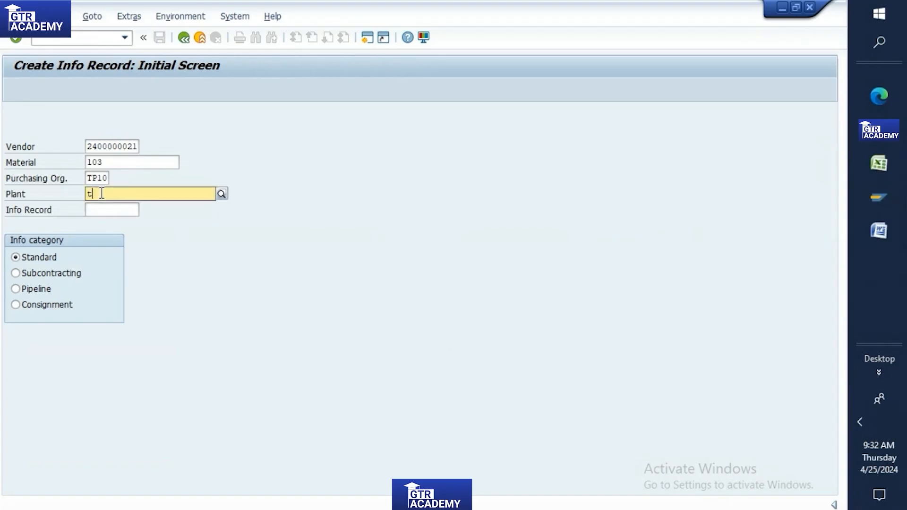
{"action": "type", "text": "p"}
{"action": "left_click", "coordinate": [117, 222]}
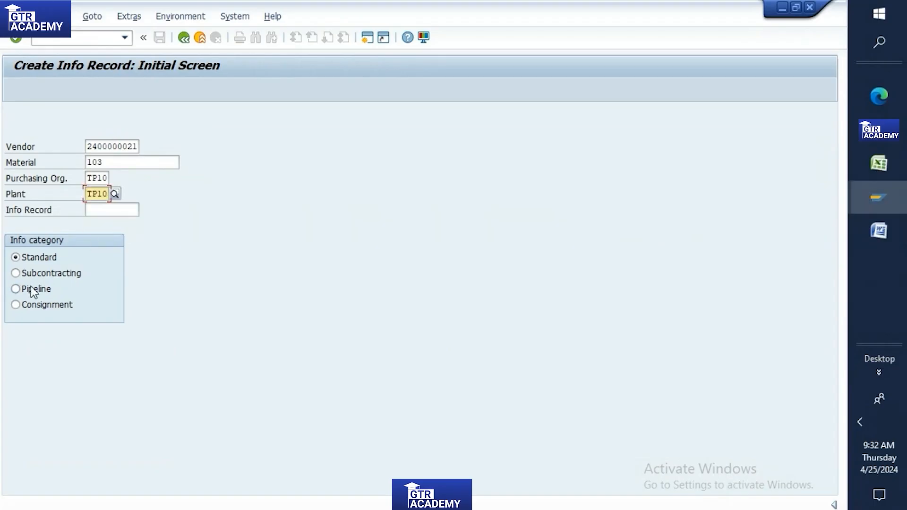
{"action": "left_click", "coordinate": [15, 289]}
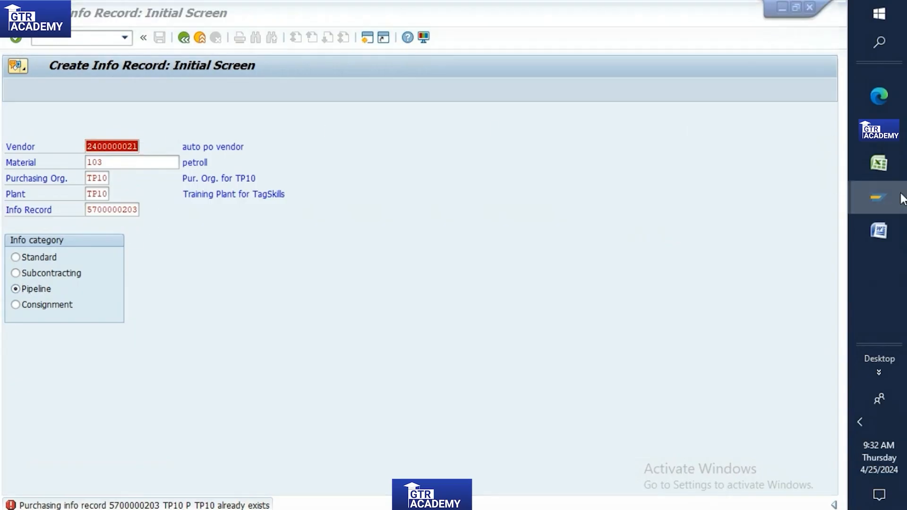
Step: Cross-check the pipeline workbook figures and the Word procurement notes
{"action": "mouse_move", "coordinate": [901, 198]}
{"action": "left_click", "coordinate": [886, 166]}
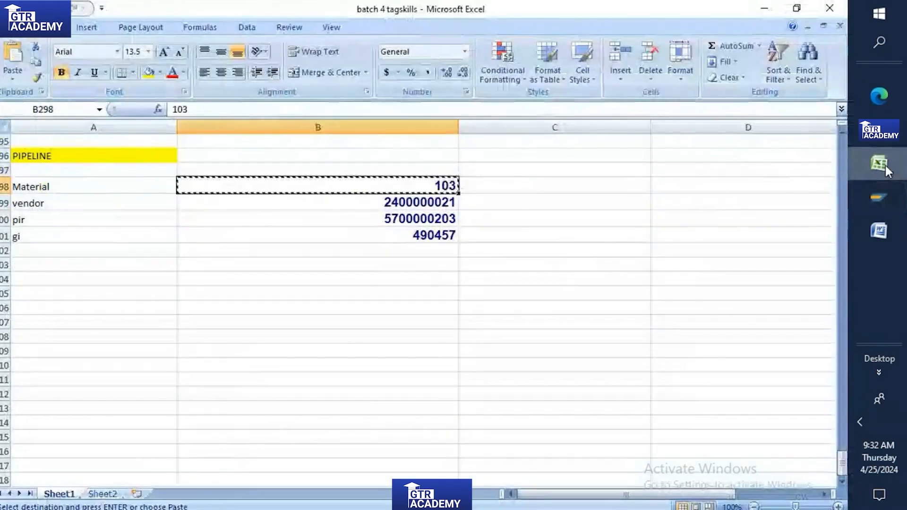
{"action": "mouse_move", "coordinate": [869, 199]}
{"action": "left_click", "coordinate": [801, 236]}
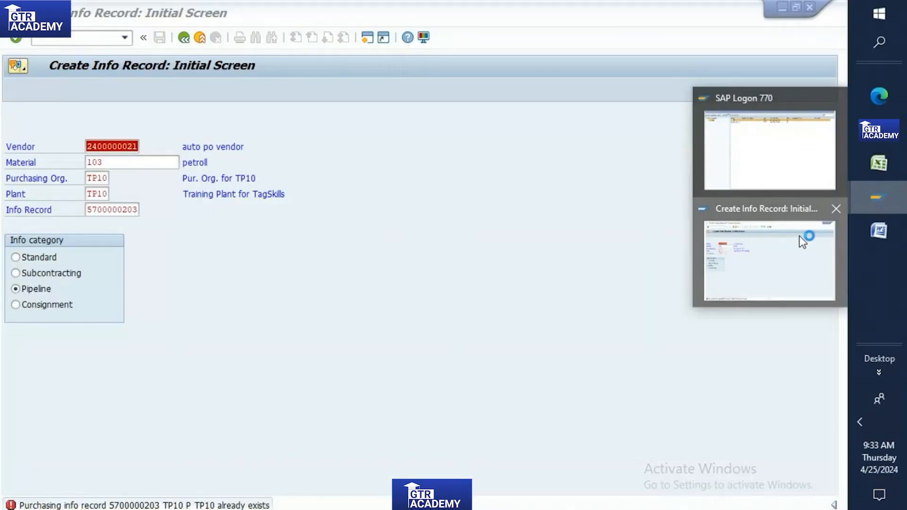
{"action": "left_click", "coordinate": [876, 233]}
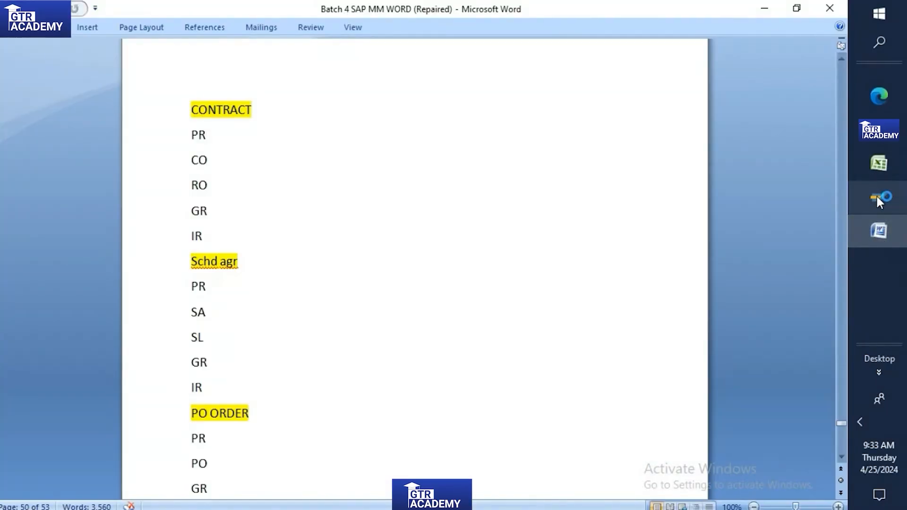
{"action": "mouse_move", "coordinate": [876, 187]}
{"action": "left_click", "coordinate": [878, 163]}
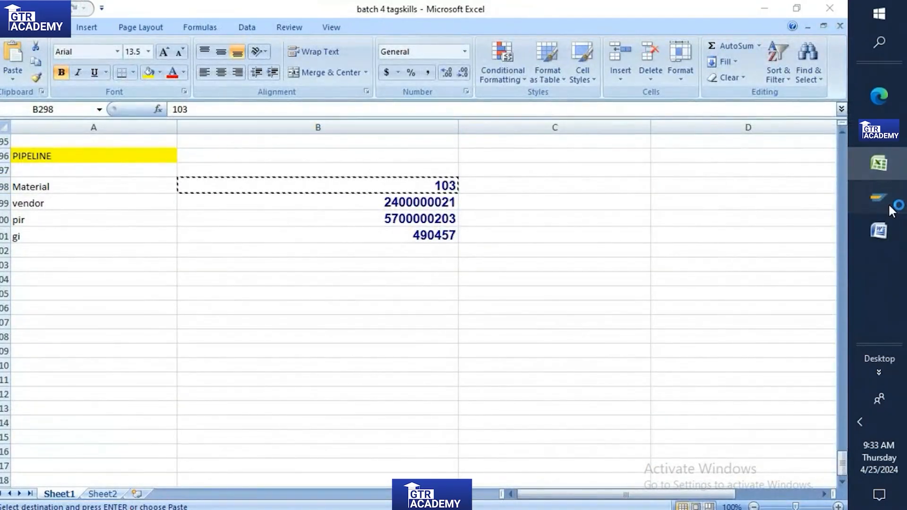
{"action": "mouse_move", "coordinate": [888, 203]}
{"action": "left_click", "coordinate": [827, 222]}
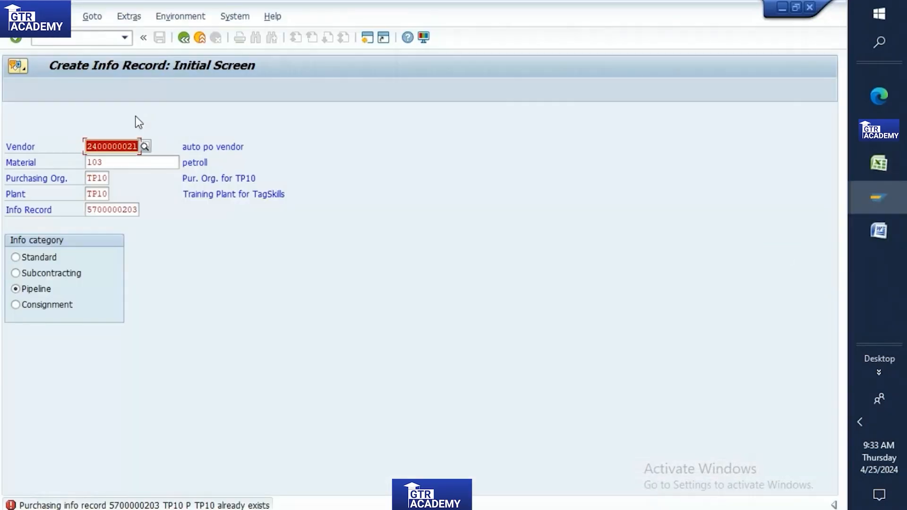
Step: Leave the info record screen by entering /nme13 in the command field
{"action": "left_click", "coordinate": [100, 38]}
{"action": "type", "text": "/nme13"}
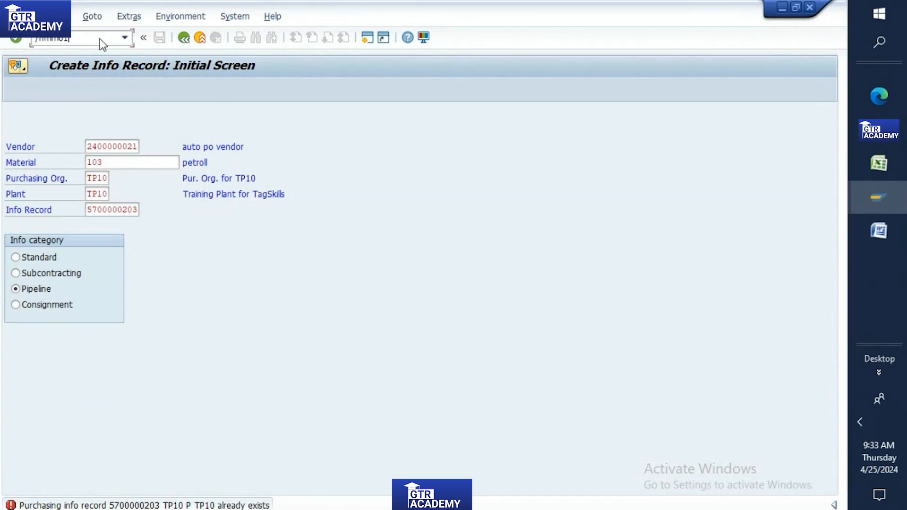
{"action": "key", "text": "Return"}
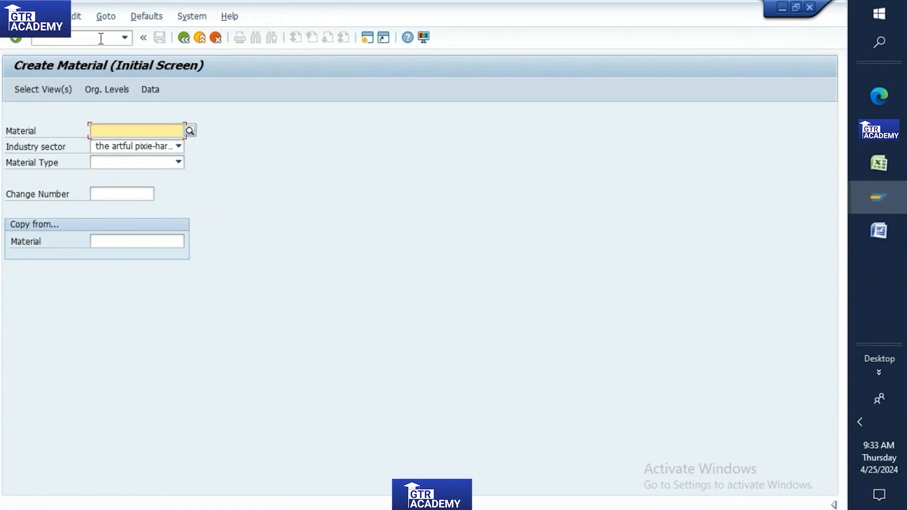
Step: Choose industry sector Mechanical Engineering and material type PIPE Pipeline material
{"action": "left_click", "coordinate": [169, 149]}
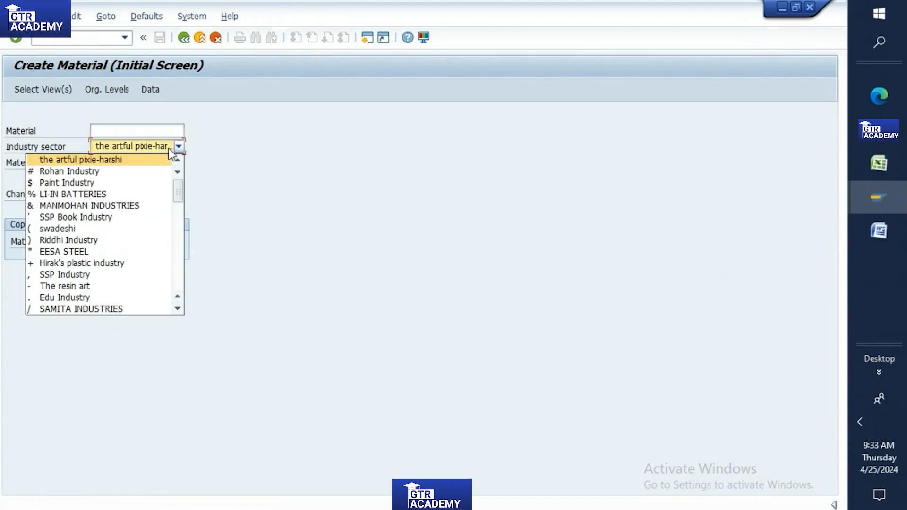
{"action": "scroll", "coordinate": [148, 185], "scroll_direction": "down", "scroll_amount": 5}
{"action": "left_click", "coordinate": [85, 308]}
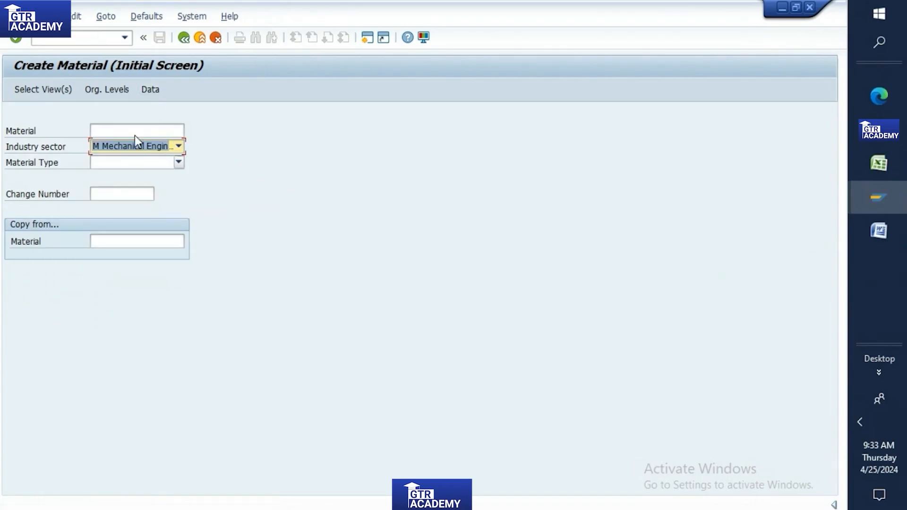
{"action": "left_click", "coordinate": [126, 163]}
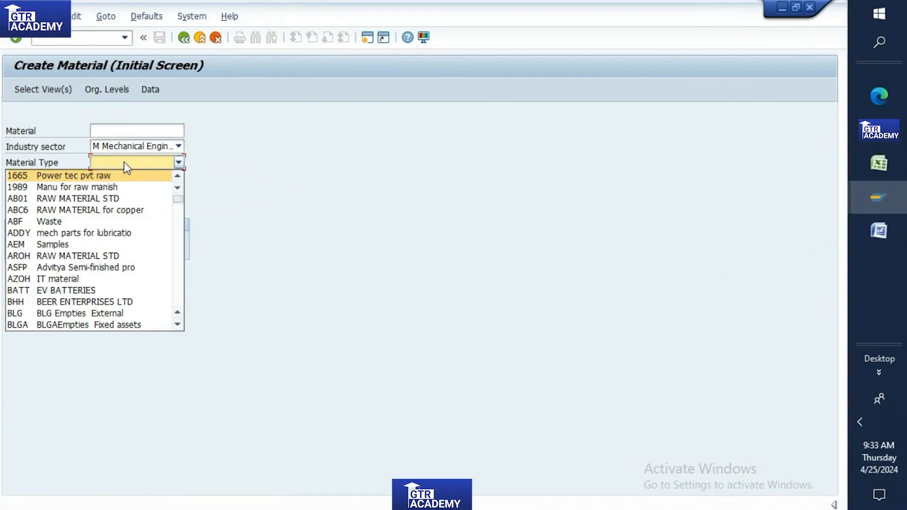
{"action": "scroll", "coordinate": [124, 161], "scroll_direction": "down", "scroll_amount": 10}
{"action": "scroll", "coordinate": [94, 285], "scroll_direction": "down", "scroll_amount": 2}
{"action": "scroll", "coordinate": [95, 285], "scroll_direction": "down", "scroll_amount": 1}
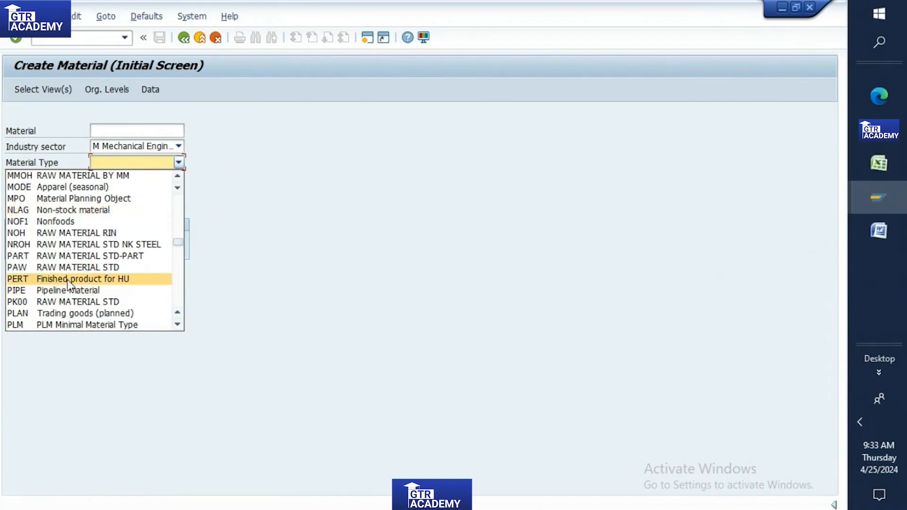
{"action": "left_click", "coordinate": [66, 289]}
{"action": "key", "text": "Return"}
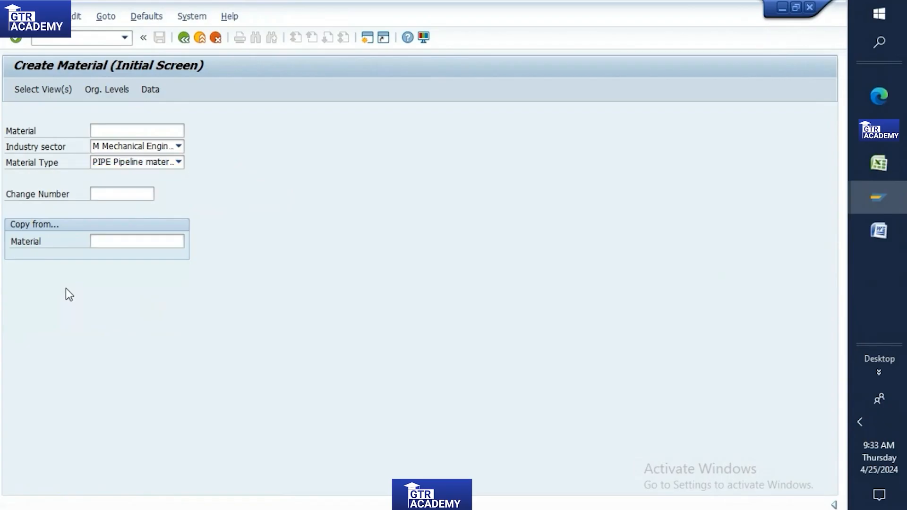
Step: Accept the selected views and set plant TP10 on the organizational levels
{"action": "key", "text": "Return"}
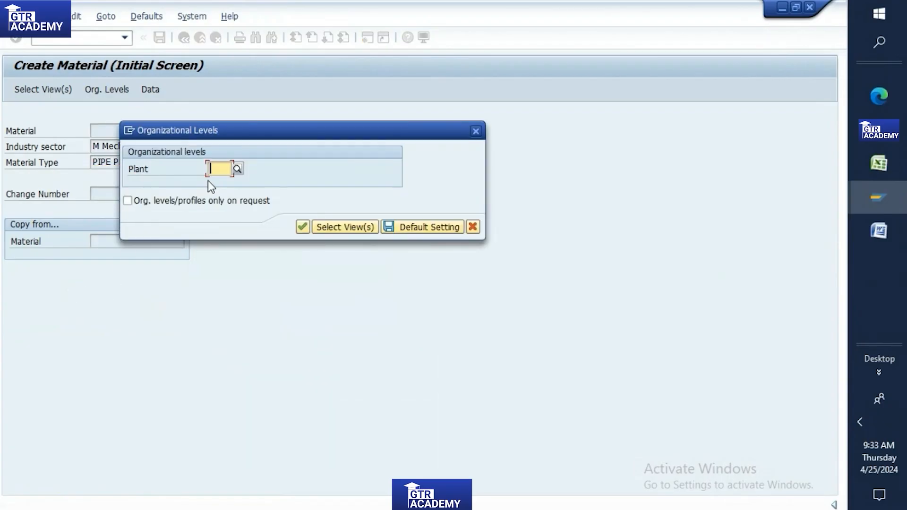
{"action": "type", "text": "tp10"}
{"action": "key", "text": "Return"}
{"action": "key", "text": "Return"}
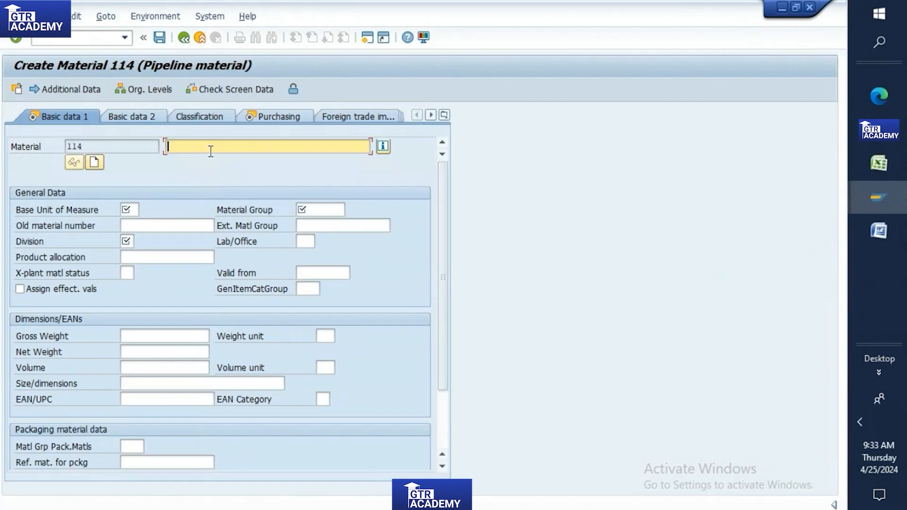
Step: Enter description 'pipeline mat', base unit KG and material group 0.200
{"action": "type", "text": "pipeline mat"}
{"action": "left_click", "coordinate": [129, 209]}
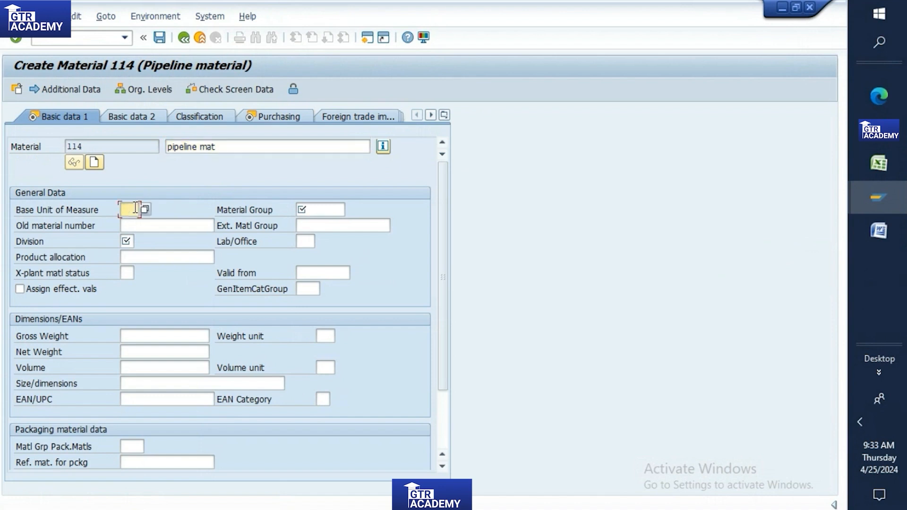
{"action": "type", "text": "kg"}
{"action": "left_click", "coordinate": [135, 224]}
{"action": "left_click", "coordinate": [331, 210]}
{"action": "type", "text": "0"}
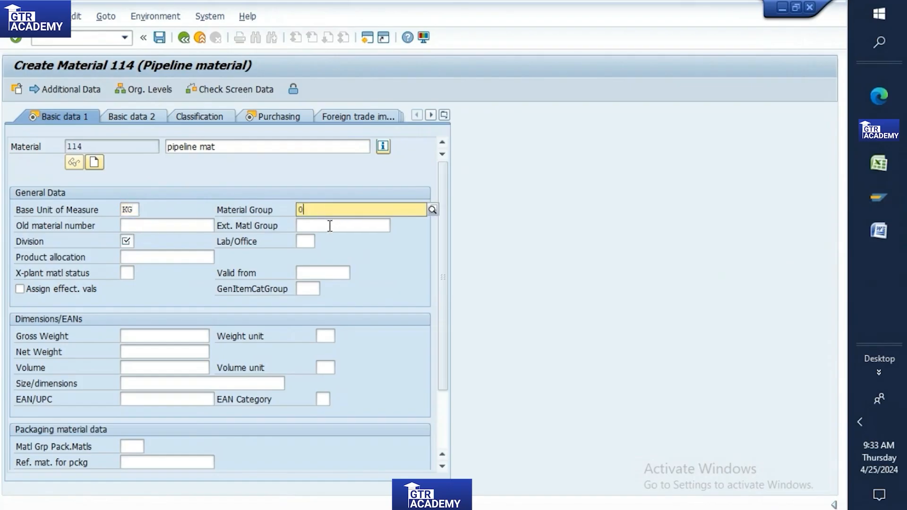
{"action": "left_click", "coordinate": [310, 241]}
Step: Set the division to 08 Service and continue to the purchasing view
{"action": "left_click", "coordinate": [126, 241]}
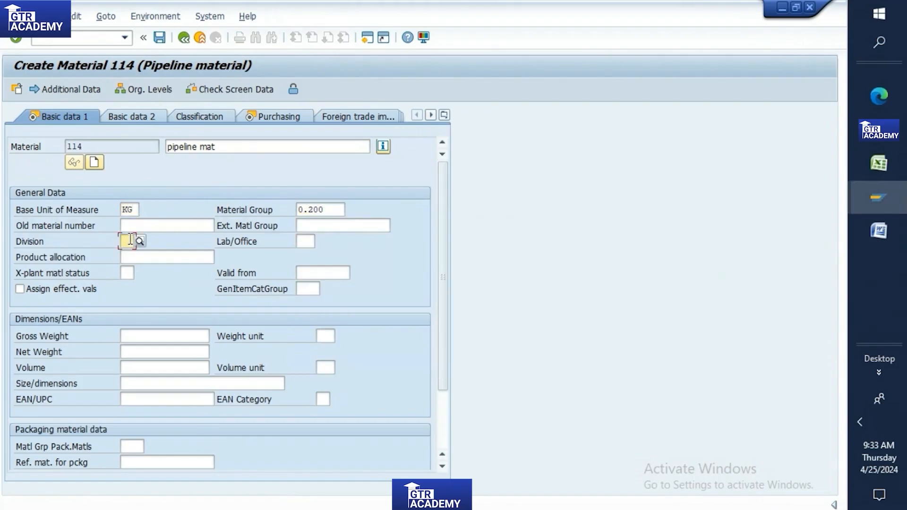
{"action": "left_click", "coordinate": [140, 242]}
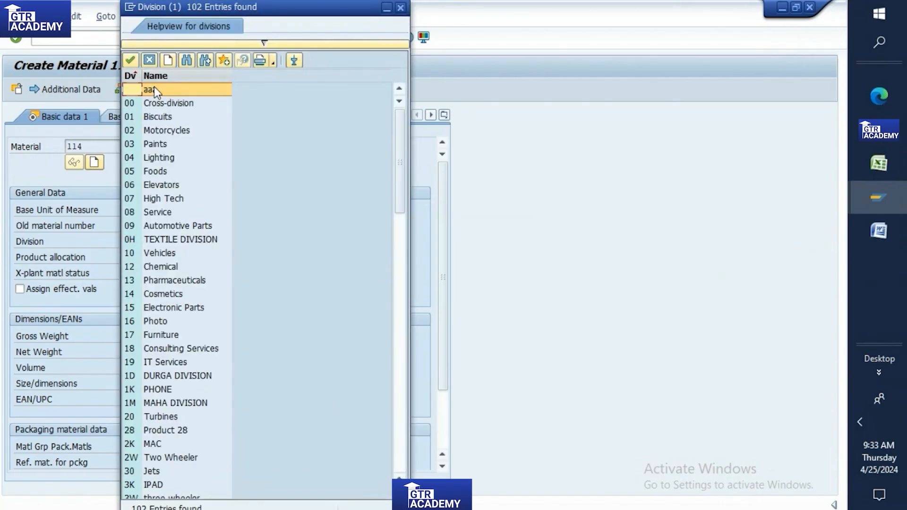
{"action": "left_click", "coordinate": [132, 87]}
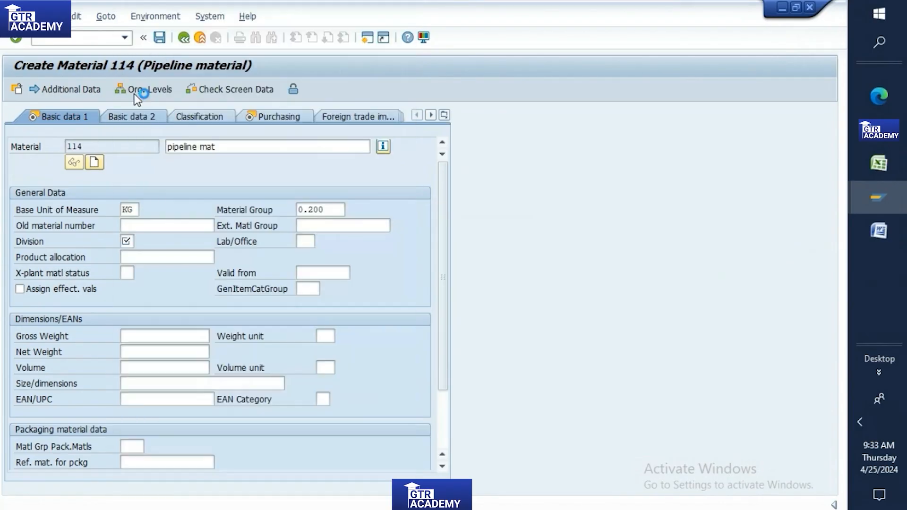
{"action": "key", "text": "Return"}
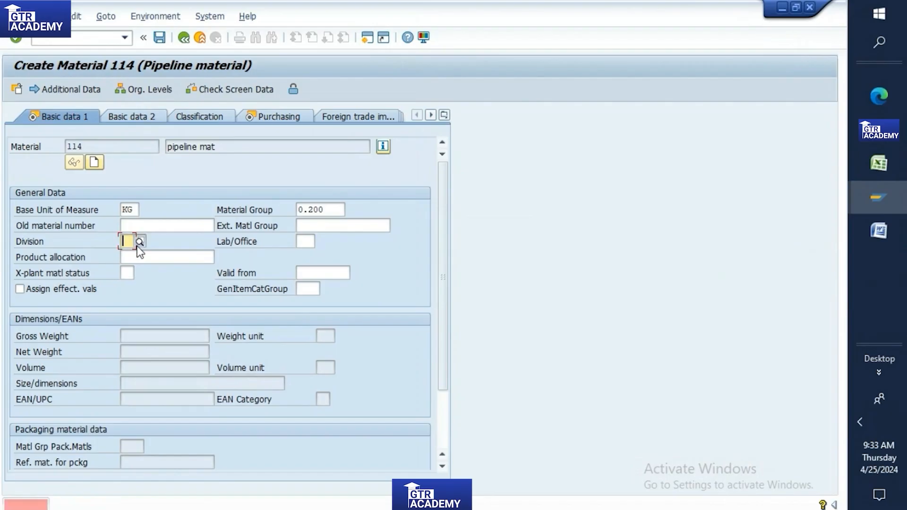
{"action": "left_click", "coordinate": [138, 243]}
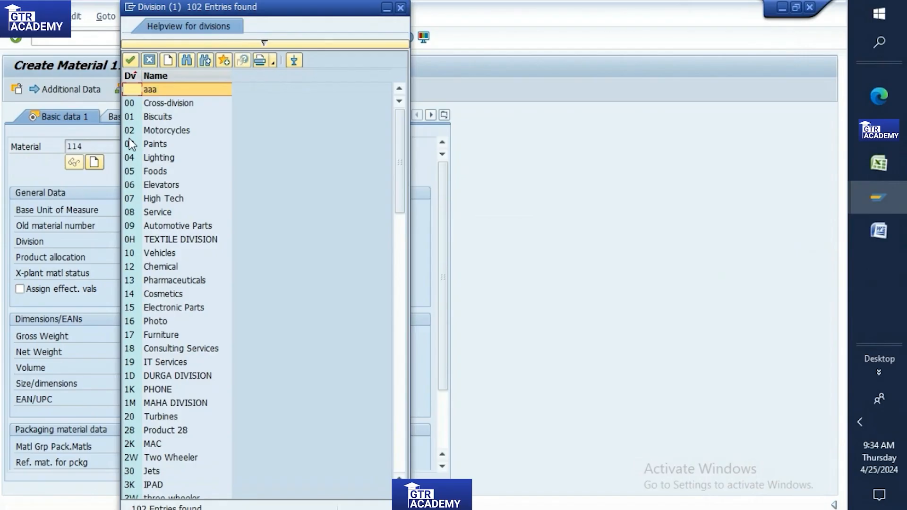
{"action": "double_click", "coordinate": [137, 213]}
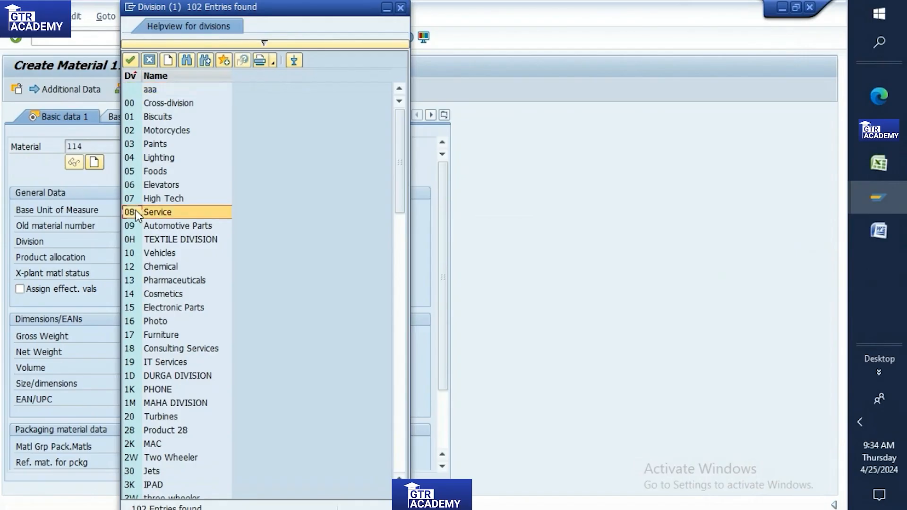
{"action": "key", "text": "Return"}
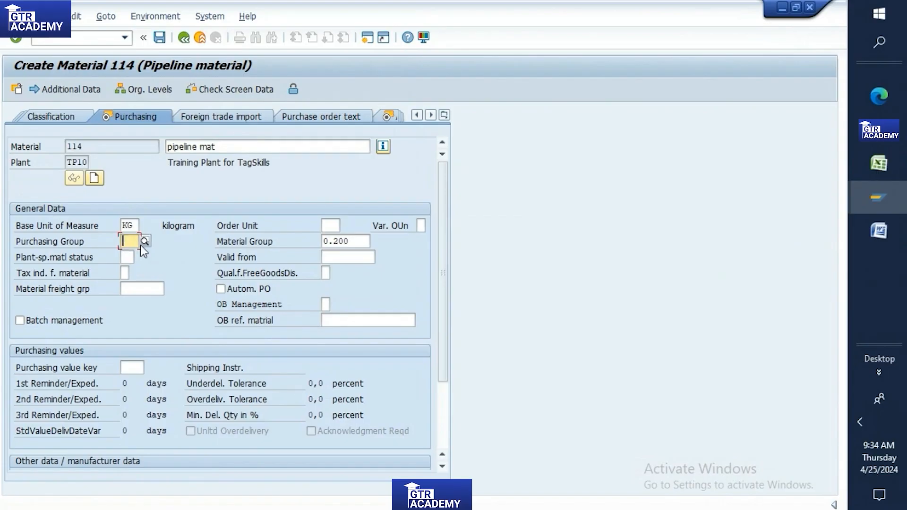
Step: Assign purchasing group TP1 and continue to the accounting view
{"action": "key", "text": "F4"}
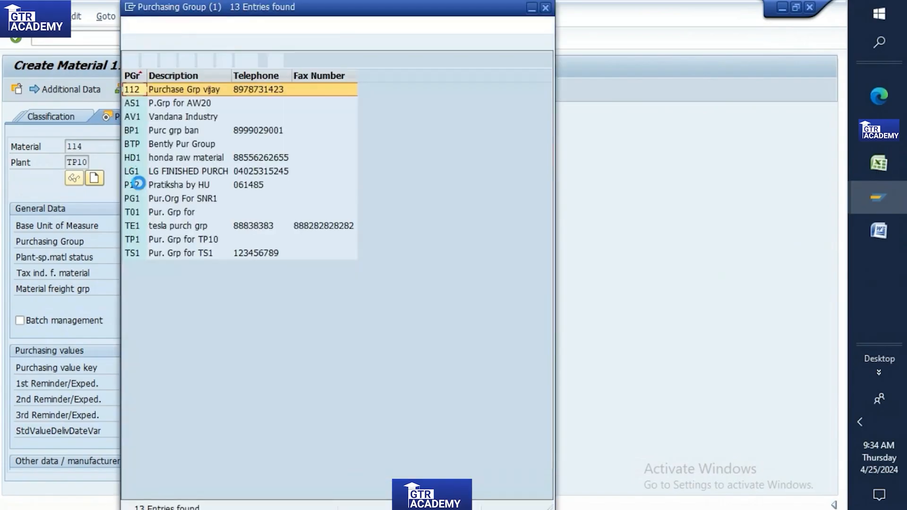
{"action": "double_click", "coordinate": [132, 240]}
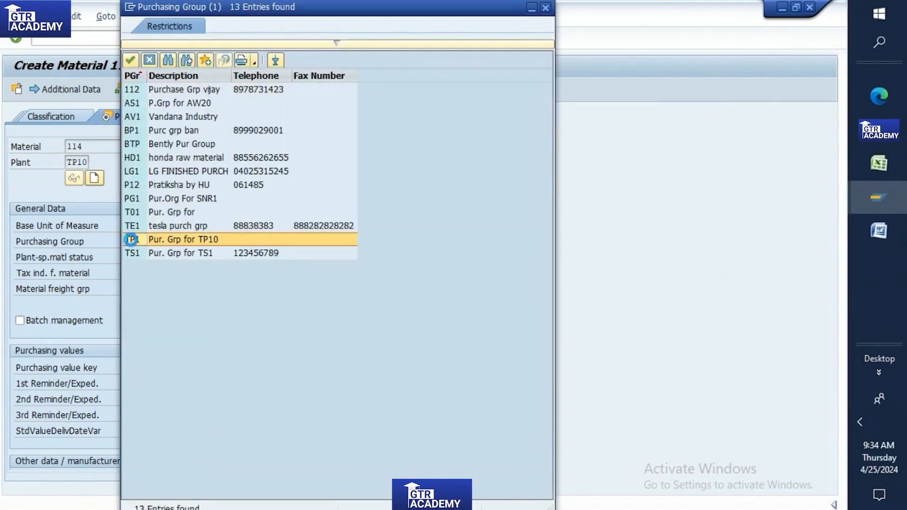
{"action": "key", "text": "Return"}
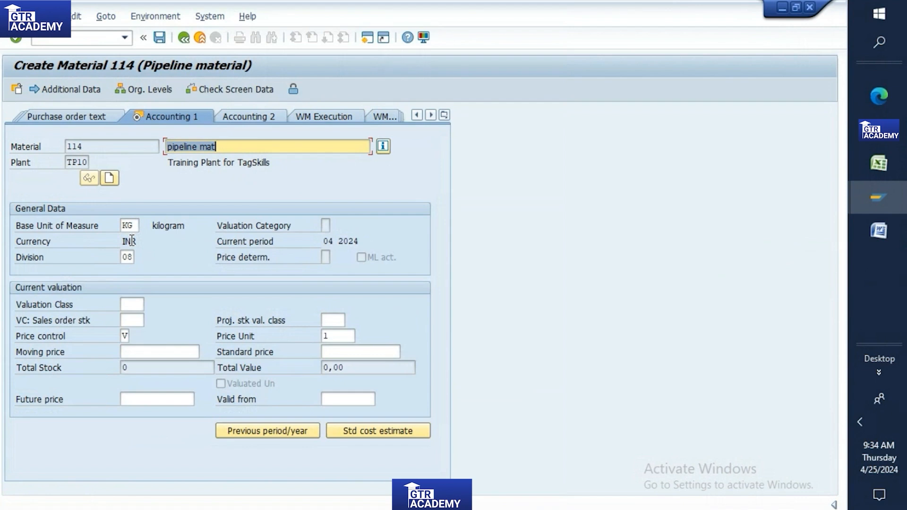
Step: Set valuation class 3000 and moving price 10, then save the material
{"action": "left_click", "coordinate": [133, 305]}
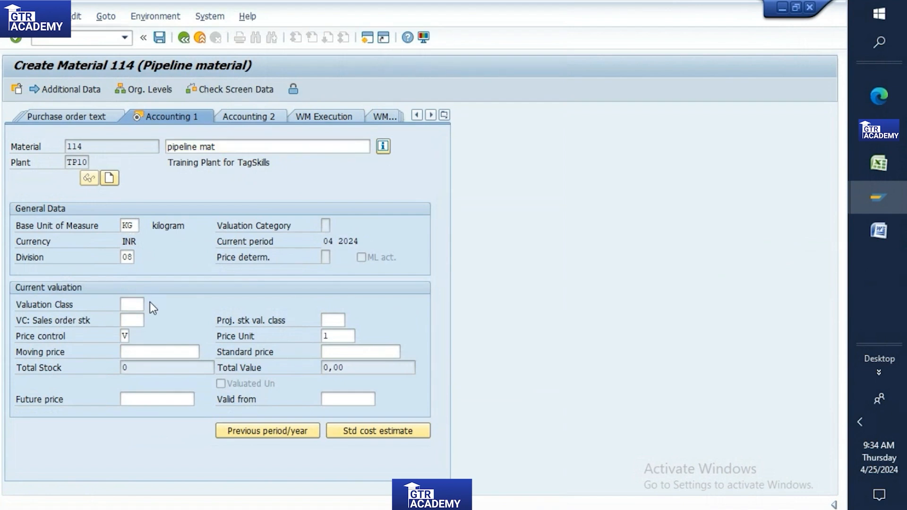
{"action": "left_click", "coordinate": [149, 303]}
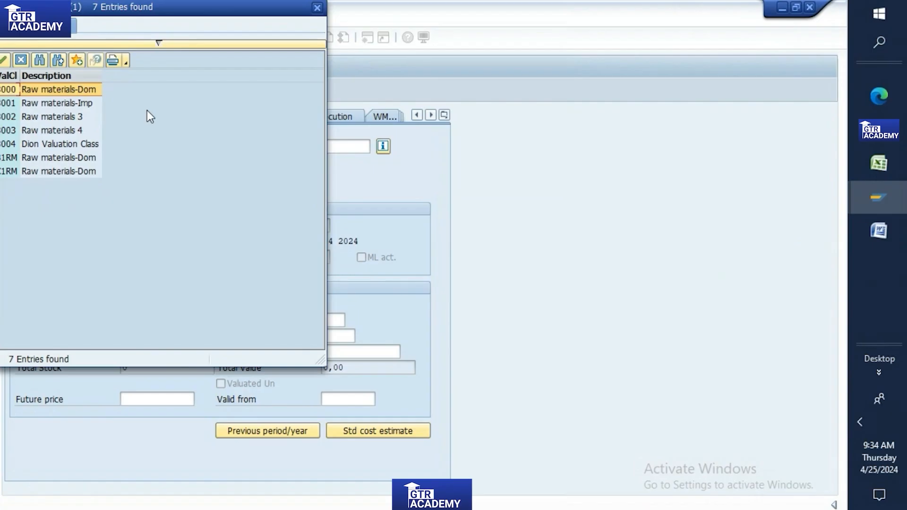
{"action": "key", "text": "Return"}
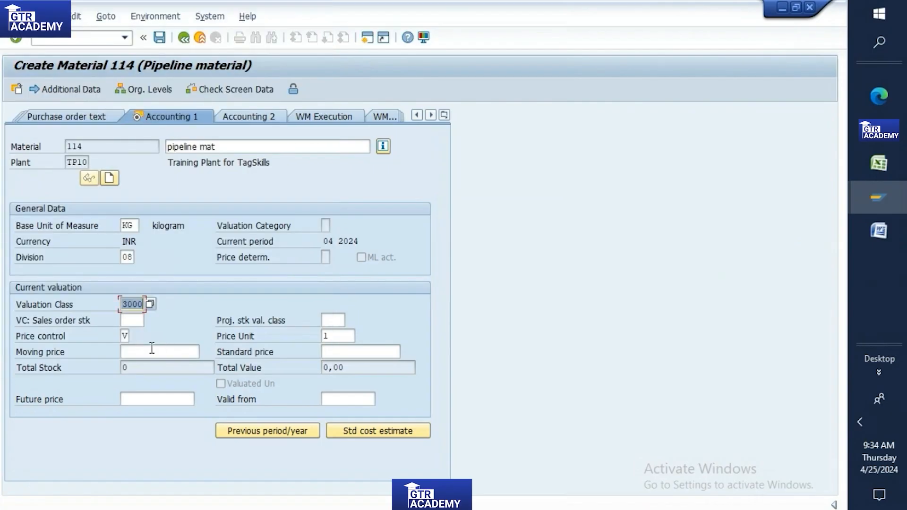
{"action": "left_click", "coordinate": [152, 350]}
{"action": "type", "text": "10"}
{"action": "key", "text": "Return"}
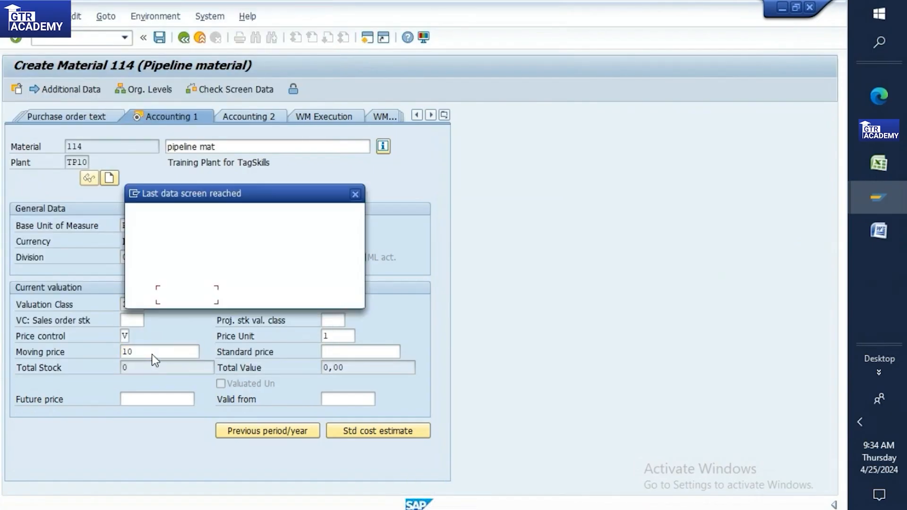
{"action": "left_click", "coordinate": [186, 292]}
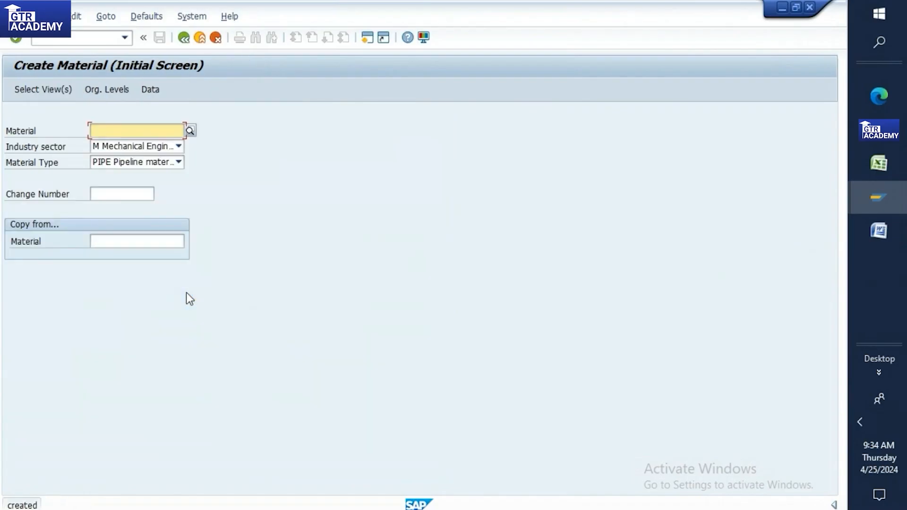
Step: Copy material number 114 from the save message into Excel cell C298
{"action": "double_click", "coordinate": [62, 505]}
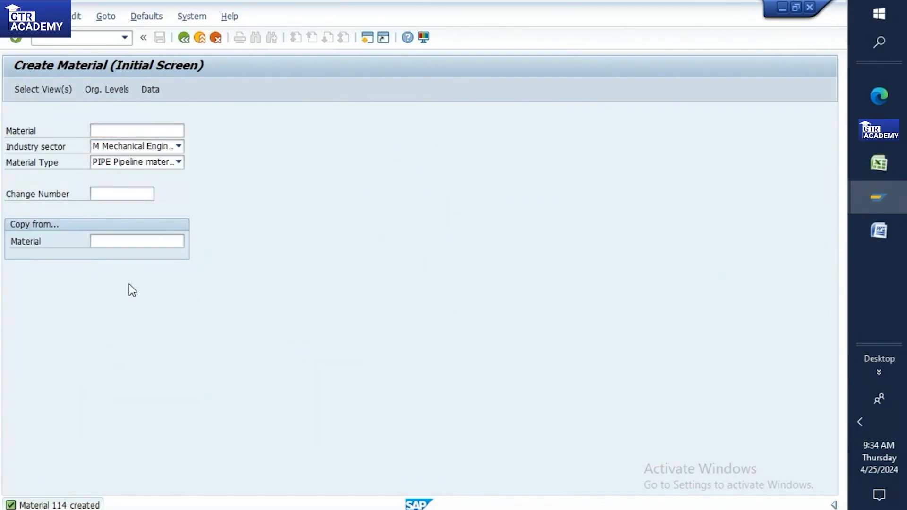
{"action": "left_click_drag", "start_coordinate": [57, 288], "coordinate": [76, 290]}
{"action": "key", "text": "ctrl+c"}
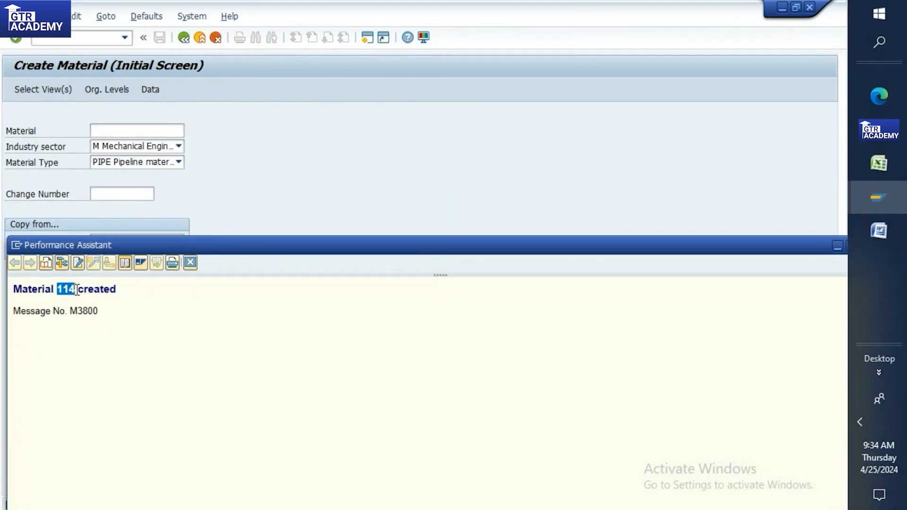
{"action": "left_click", "coordinate": [880, 162]}
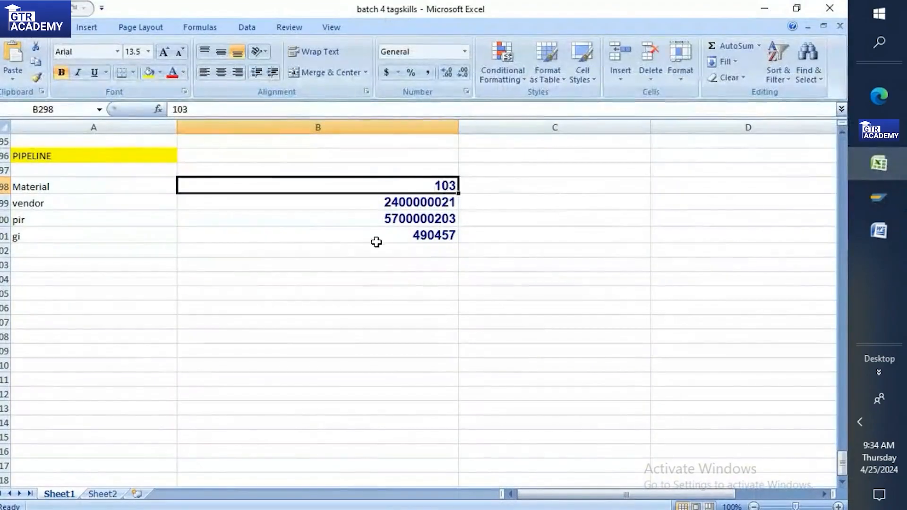
{"action": "left_click", "coordinate": [555, 189]}
{"action": "key", "text": "ctrl+v"}
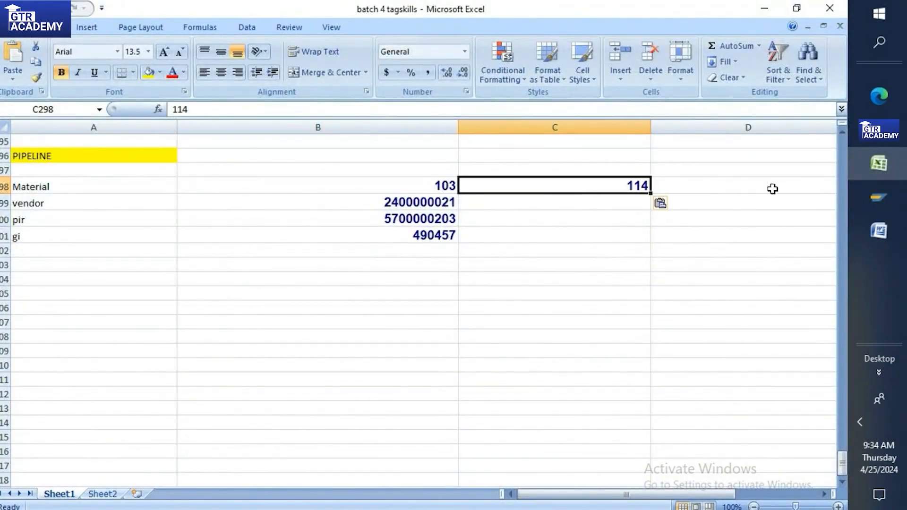
{"action": "left_click", "coordinate": [898, 201]}
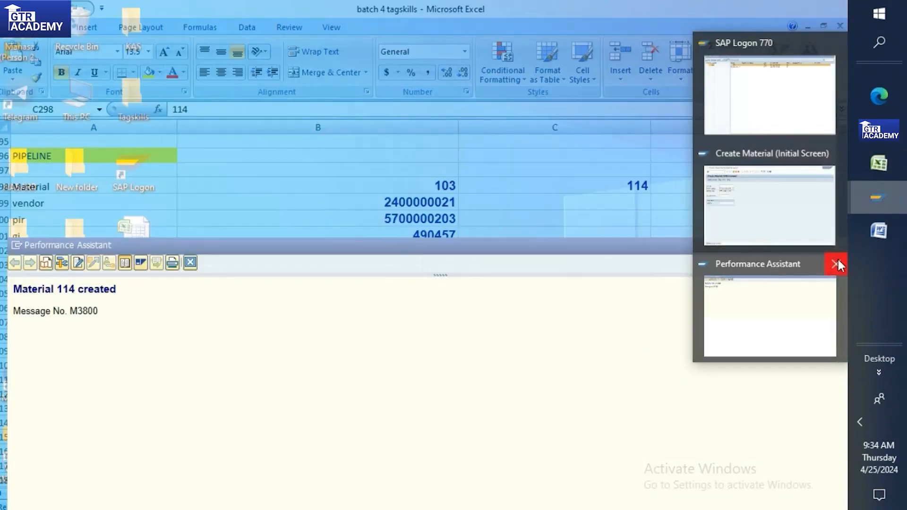
{"action": "left_click", "coordinate": [837, 261]}
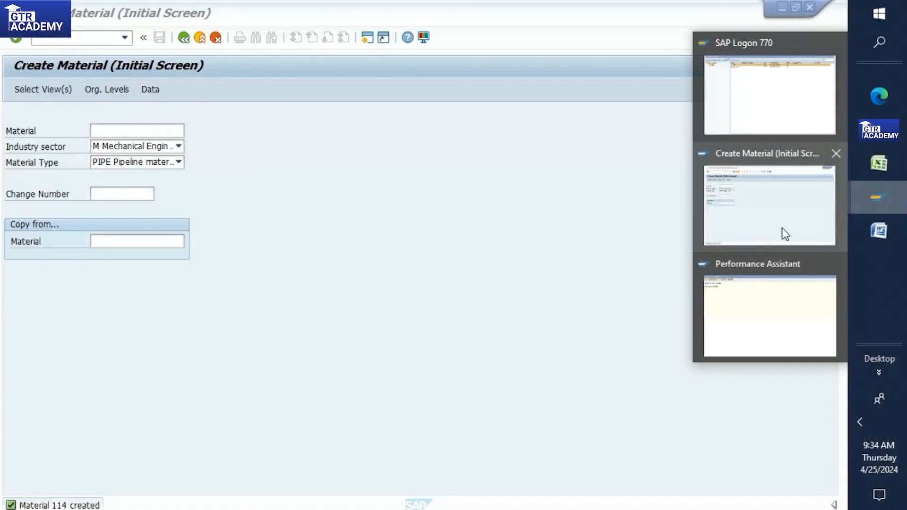
Step: Leave the material screens and start ME11 Create Info Record
{"action": "left_click", "coordinate": [762, 244]}
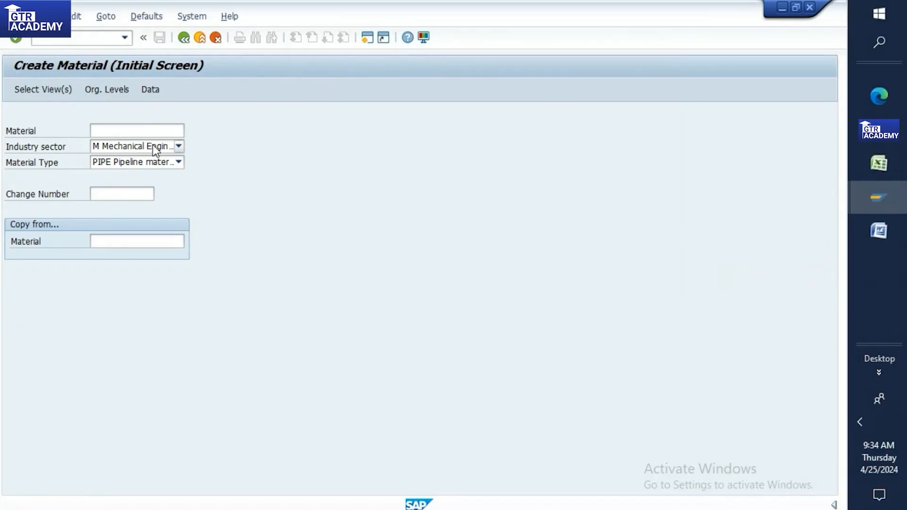
{"action": "left_click", "coordinate": [106, 40]}
{"action": "type", "text": "/nmm0"}
{"action": "key", "text": "Return"}
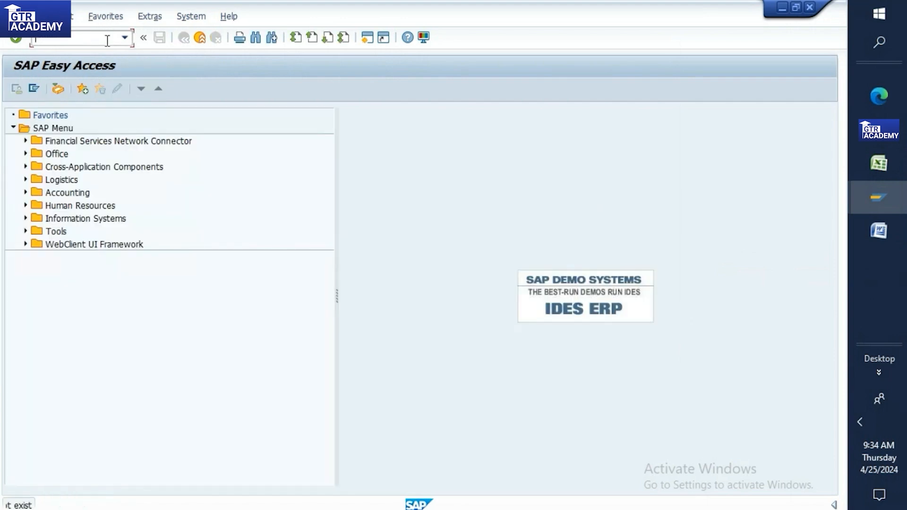
{"action": "type", "text": "me11"}
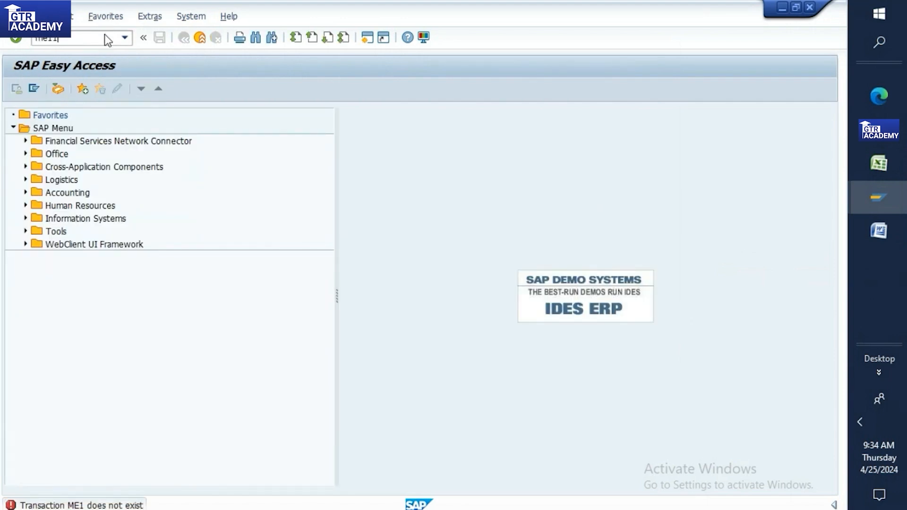
{"action": "key", "text": "Return"}
{"action": "left_click_drag", "start_coordinate": [132, 161], "coordinate": [74, 166]}
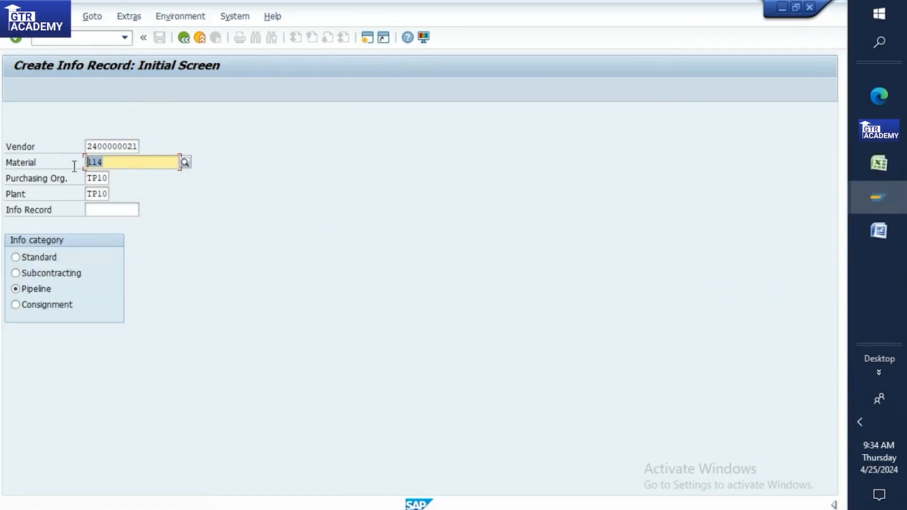
{"action": "left_click", "coordinate": [877, 166]}
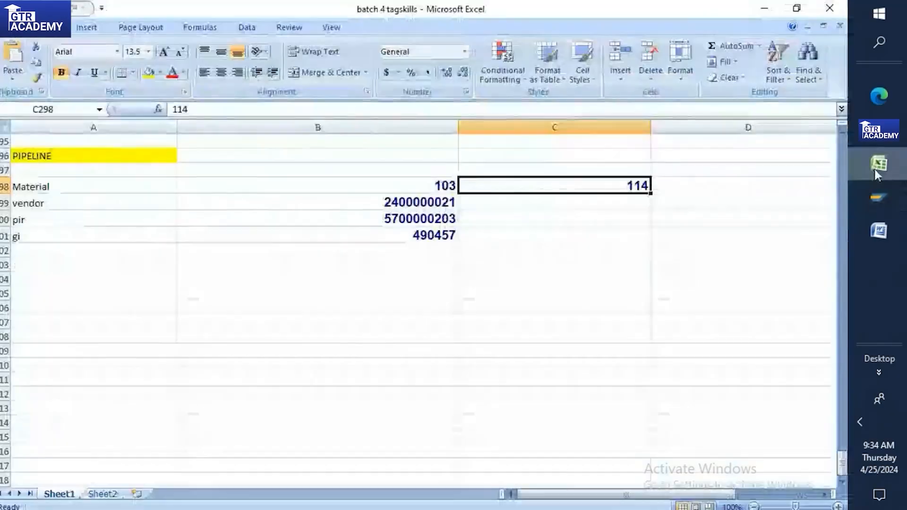
{"action": "left_click", "coordinate": [877, 197]}
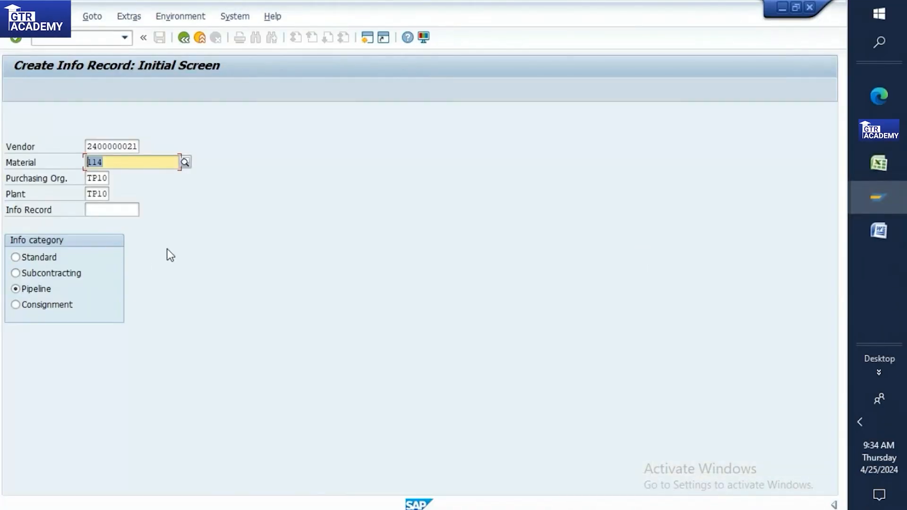
{"action": "key", "text": "Return"}
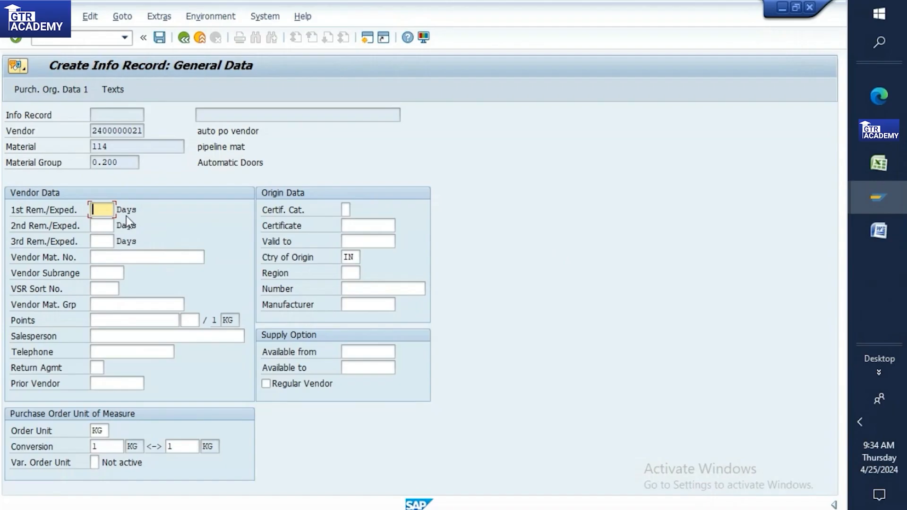
{"action": "key", "text": "Return"}
Step: Enter planned delivery time 10 days and net price 5, keeping evaluated receipt settlement allowed
{"action": "type", "text": "10"}
{"action": "key", "text": "Return"}
{"action": "left_click", "coordinate": [125, 402]}
{"action": "type", "text": "5"}
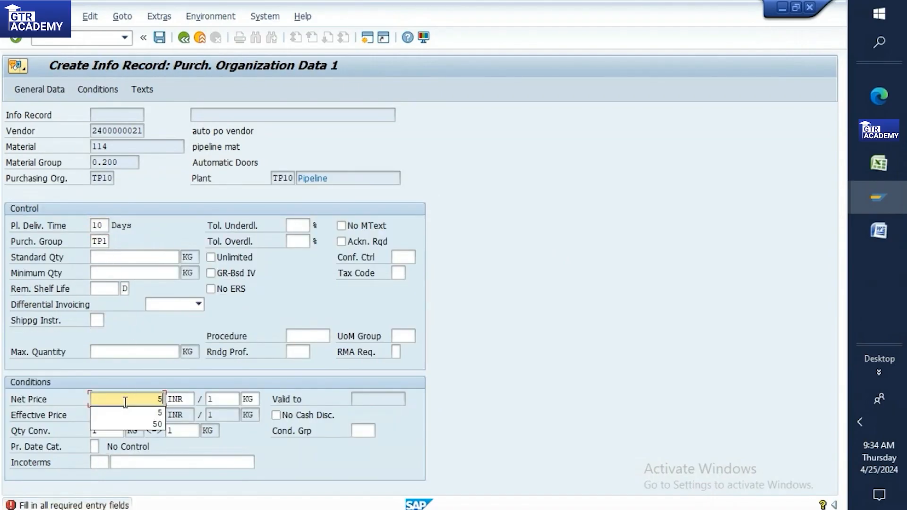
{"action": "left_click", "coordinate": [151, 409]}
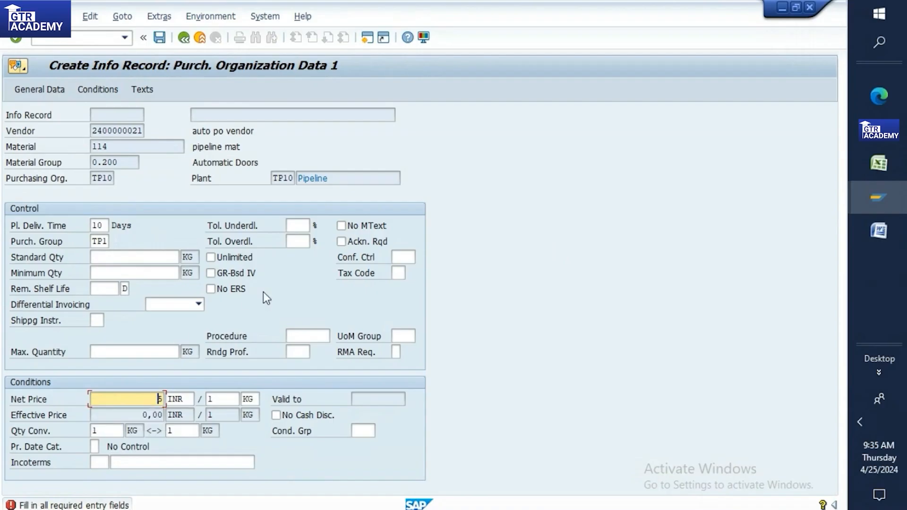
{"action": "left_click", "coordinate": [268, 290]}
{"action": "left_click", "coordinate": [212, 289]}
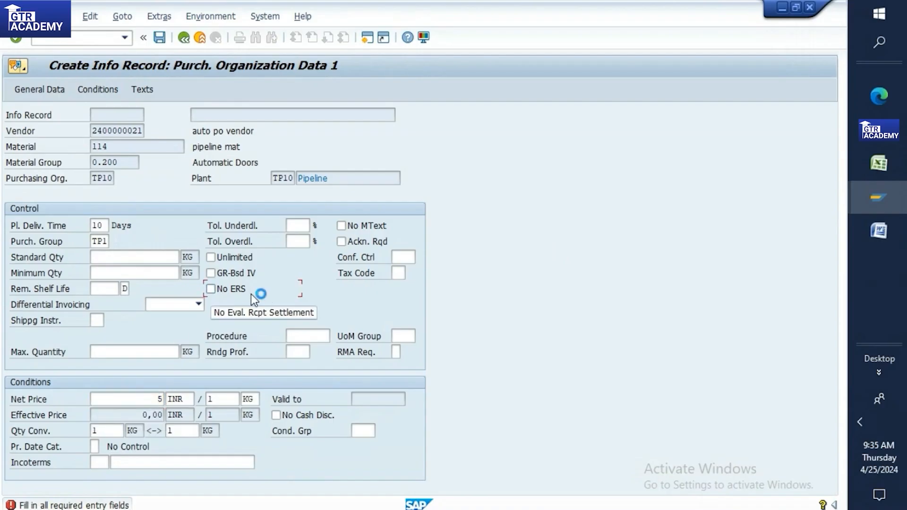
{"action": "left_click", "coordinate": [398, 273]}
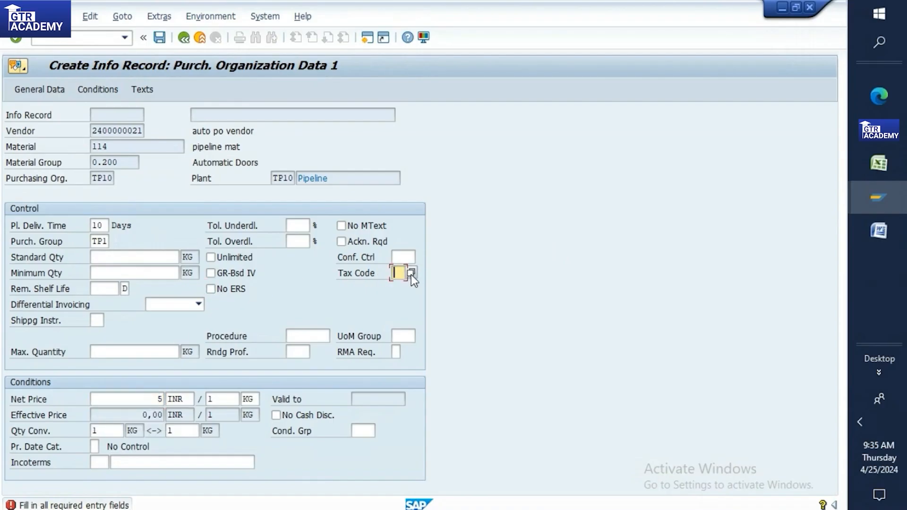
{"action": "type", "text": "v"}
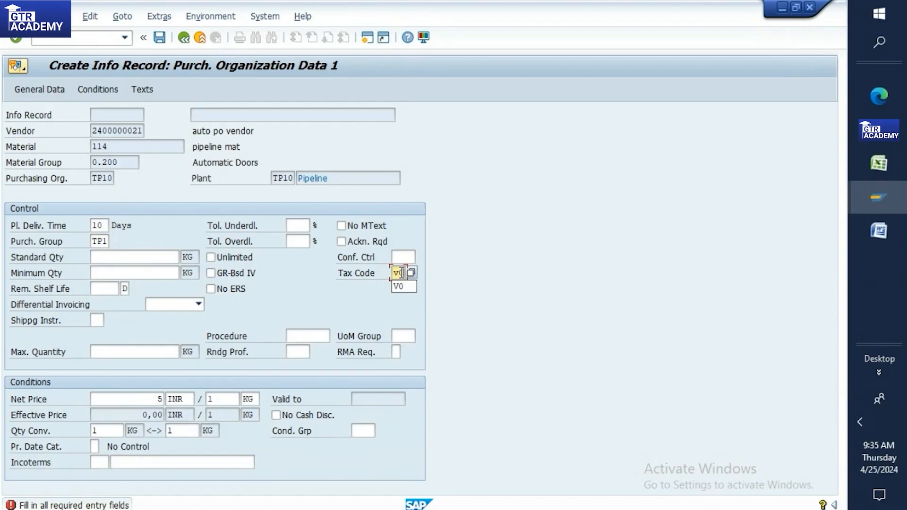
{"action": "key", "text": "Return"}
{"action": "key", "text": "Return"}
{"action": "key", "text": "Return"}
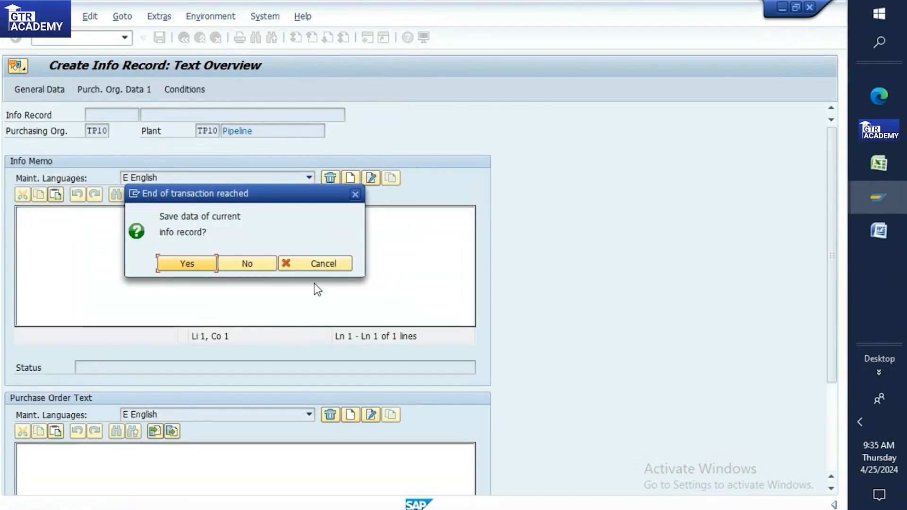
{"action": "left_click", "coordinate": [197, 263]}
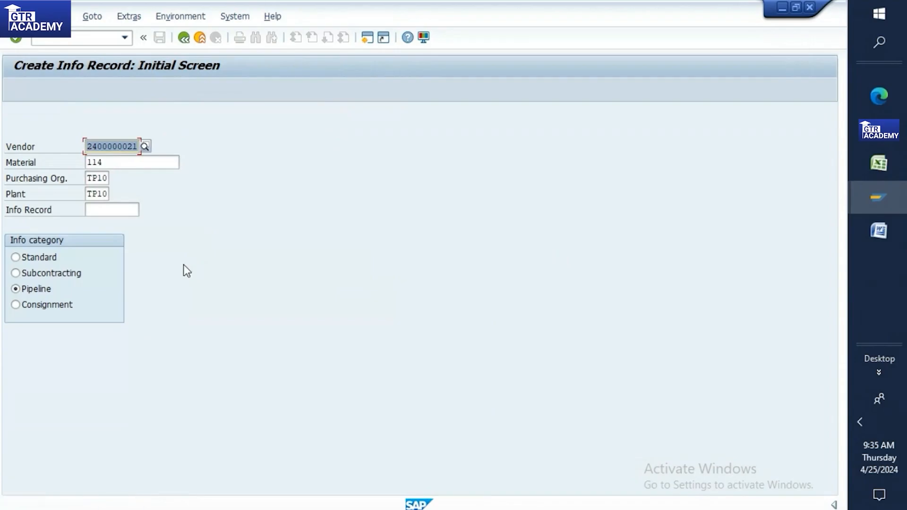
{"action": "double_click", "coordinate": [154, 506]}
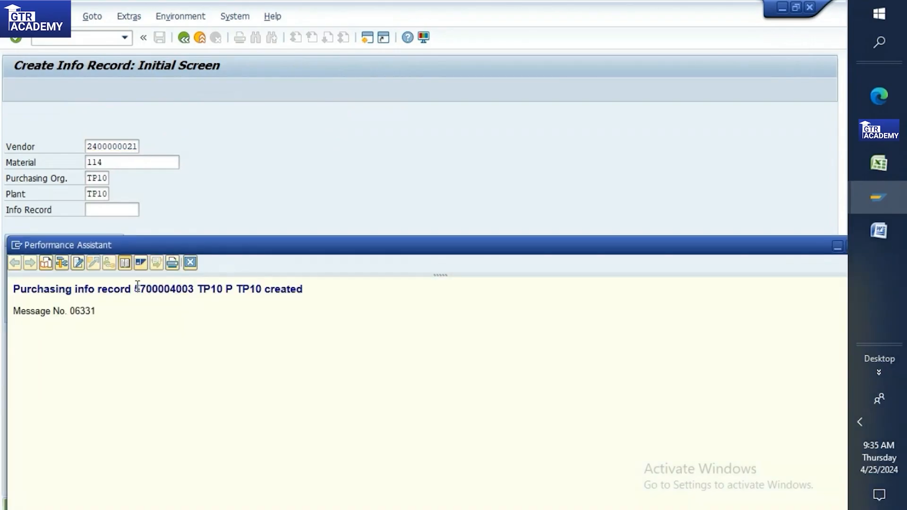
{"action": "left_click_drag", "start_coordinate": [136, 288], "coordinate": [194, 291]}
{"action": "key", "text": "ctrl+c"}
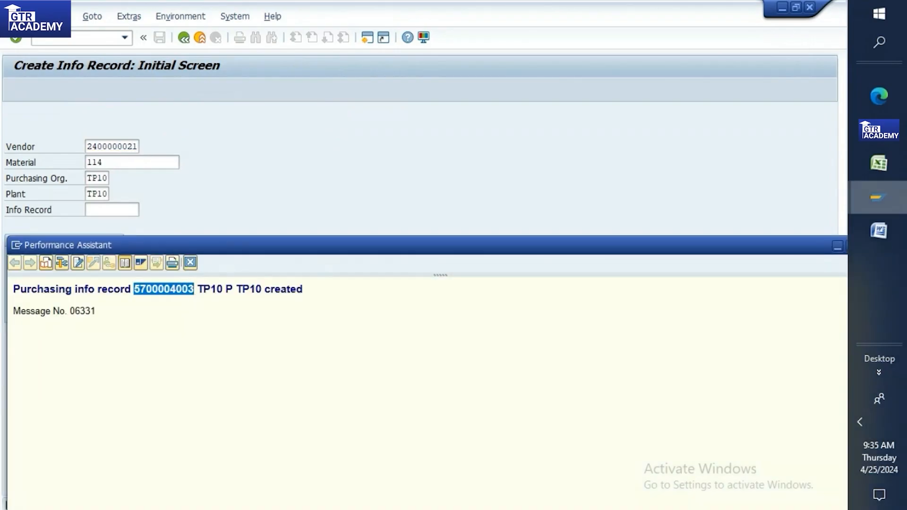
{"action": "left_click", "coordinate": [879, 164]}
{"action": "left_click", "coordinate": [490, 221]}
{"action": "key", "text": "ctrl+v"}
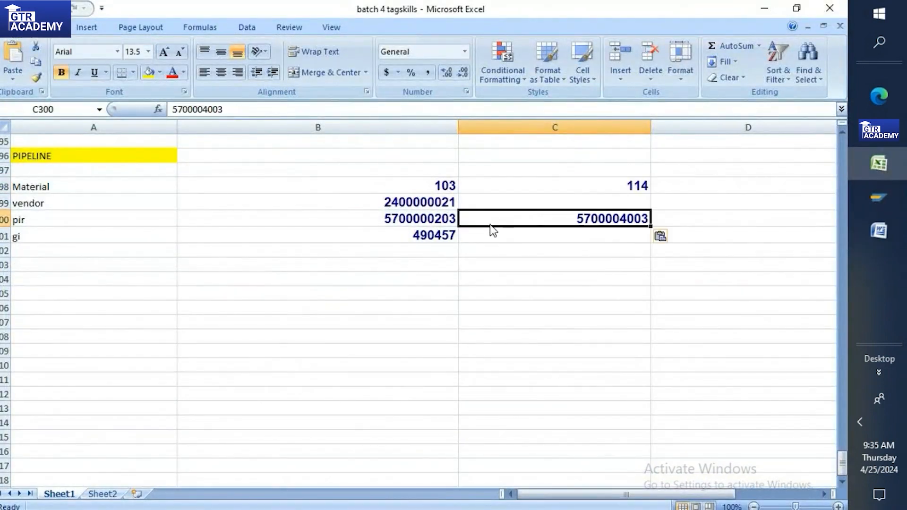
Step: Close SAP's message text window and return to the Create Info Record screen
{"action": "left_click", "coordinate": [879, 197]}
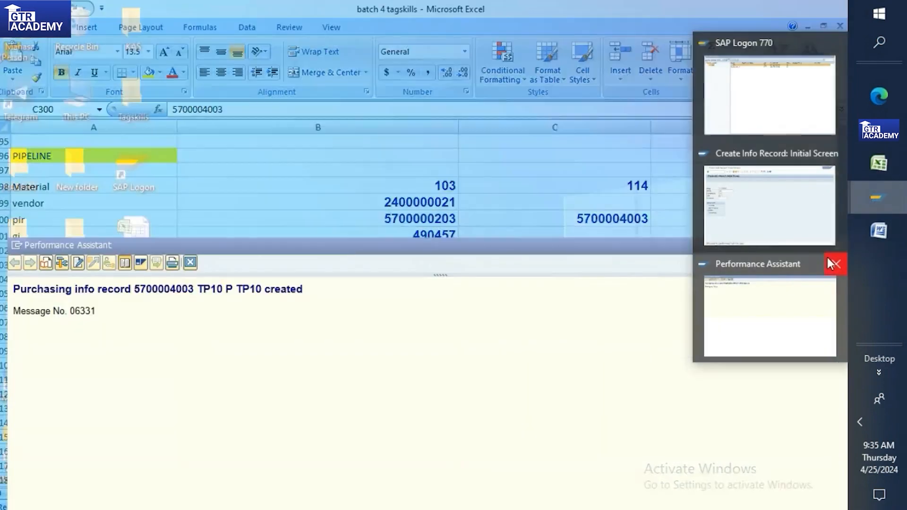
{"action": "left_click", "coordinate": [832, 264]}
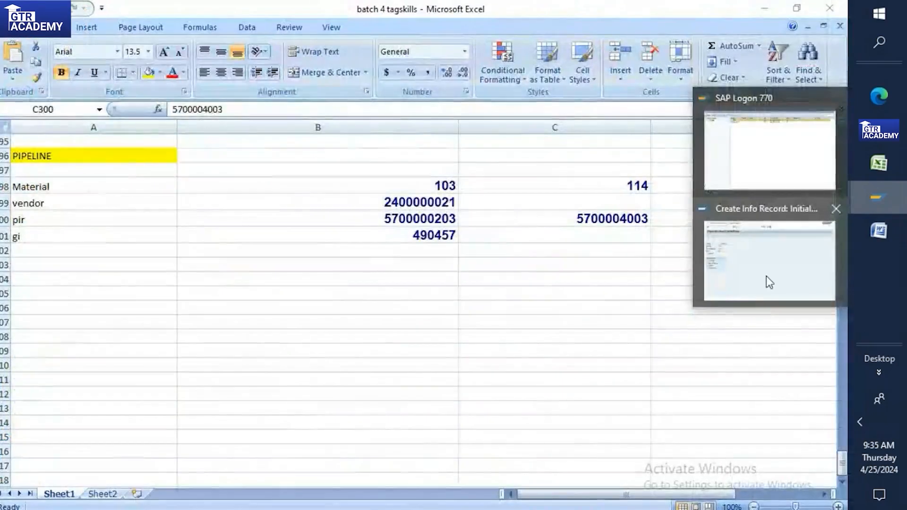
{"action": "left_click", "coordinate": [766, 275]}
{"action": "left_click", "coordinate": [93, 38]}
{"action": "type", "text": "/nmigo"}
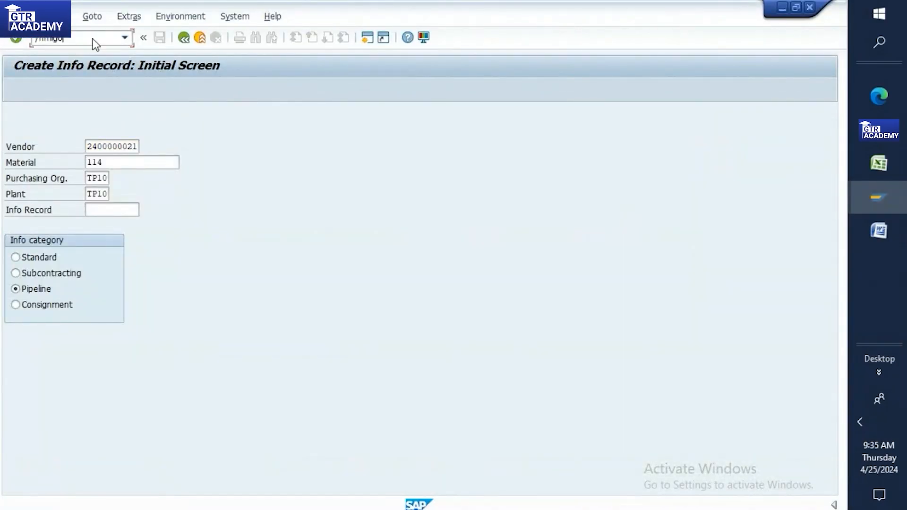
Step: Start the goods issue and enter material 114, copied from Excel cell C298, as item 1
{"action": "key", "text": "Return"}
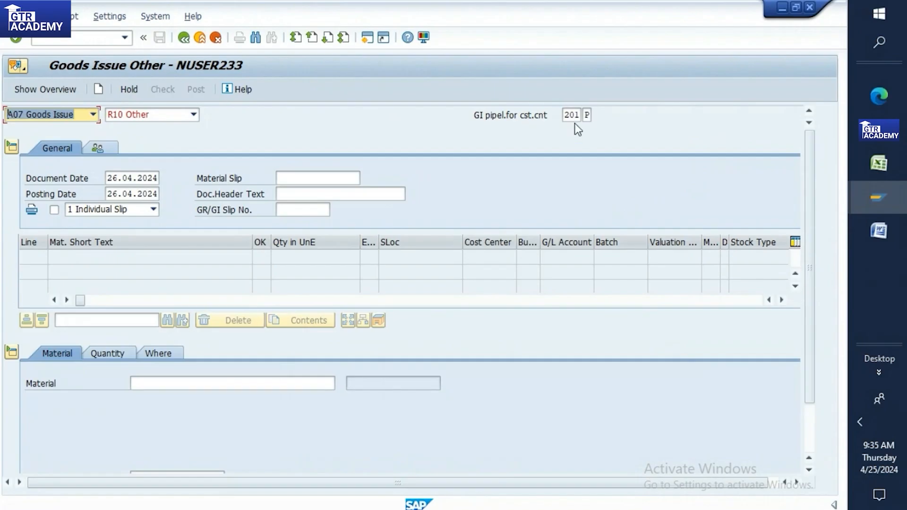
{"action": "left_click", "coordinate": [147, 382]}
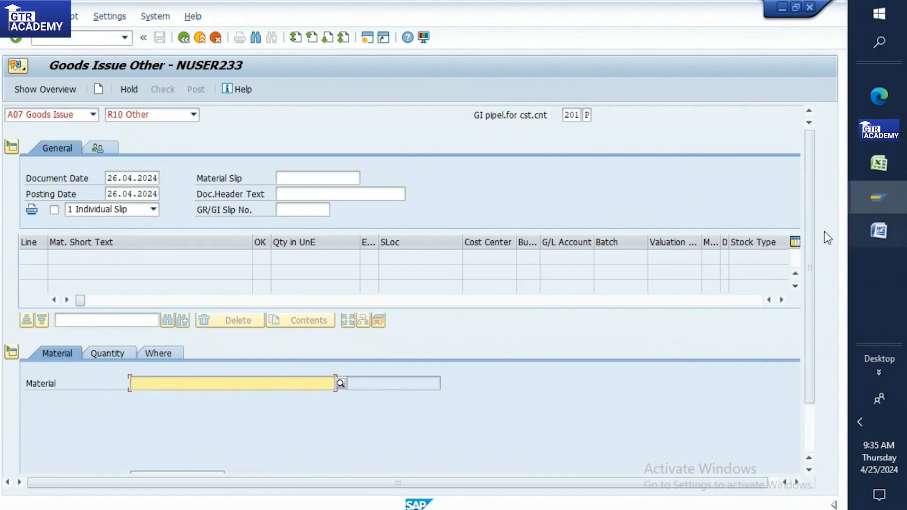
{"action": "left_click", "coordinate": [878, 164]}
{"action": "left_click", "coordinate": [552, 180]}
{"action": "key", "text": "ctrl+c"}
{"action": "left_click", "coordinate": [879, 193]}
{"action": "left_click", "coordinate": [769, 260]}
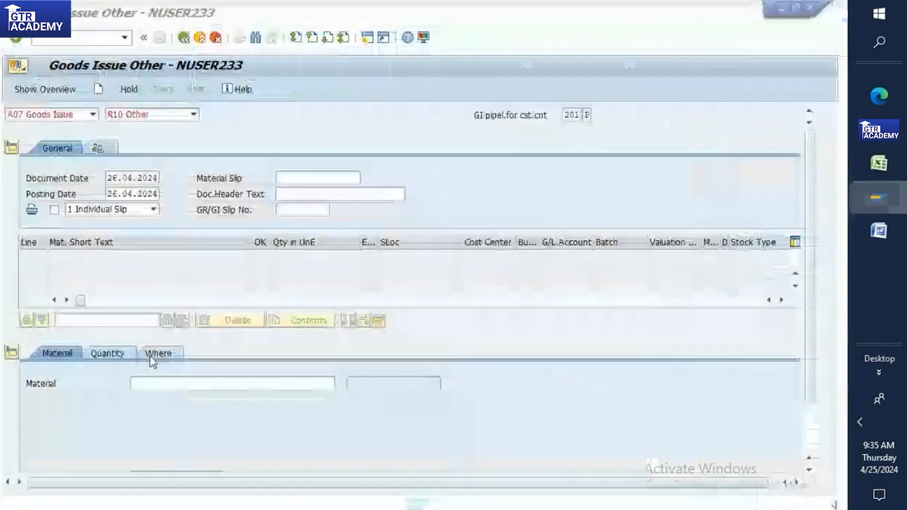
{"action": "key", "text": "ctrl+v"}
{"action": "key", "text": "Return"}
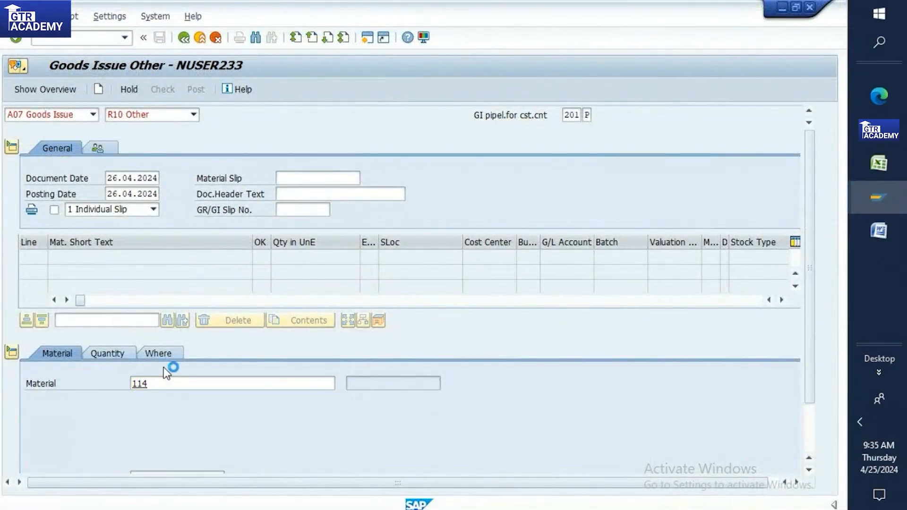
Step: Set the item quantity to 100 and the plant to TP10
{"action": "left_click", "coordinate": [103, 354]}
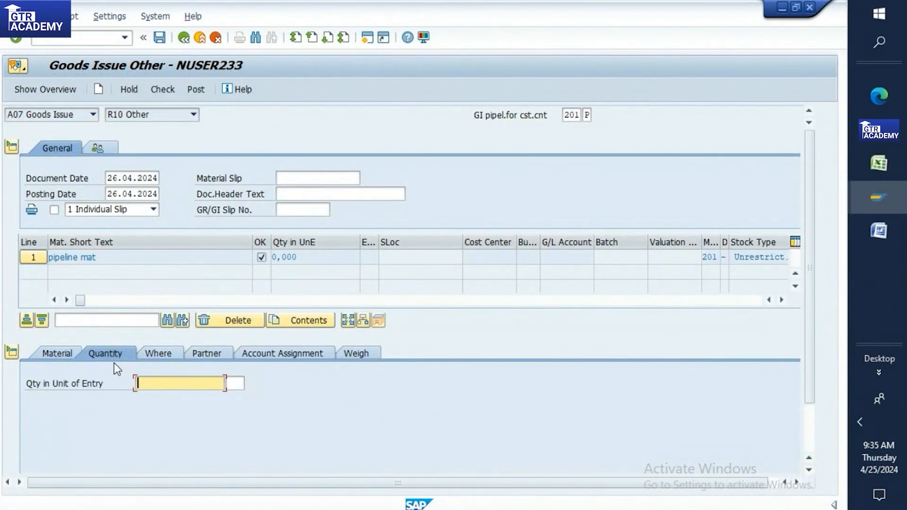
{"action": "type", "text": "100"}
{"action": "key", "text": "Return"}
{"action": "left_click", "coordinate": [158, 355]}
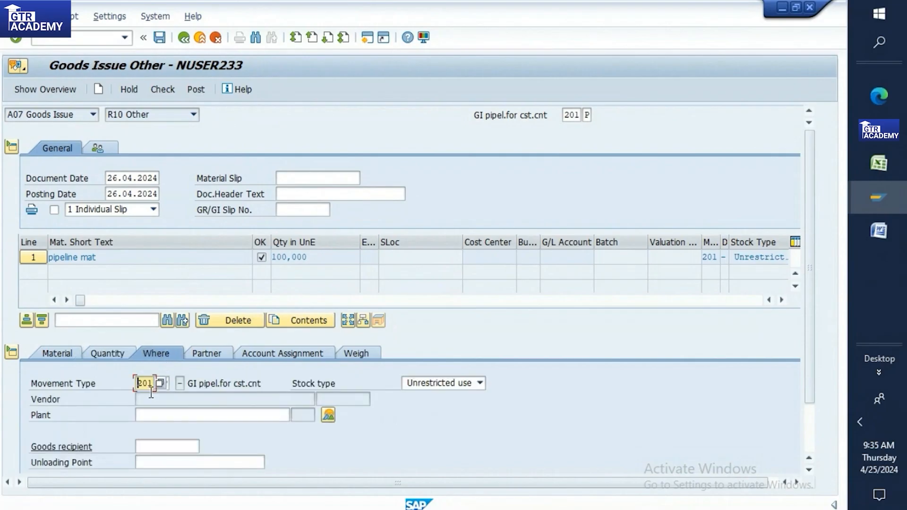
{"action": "left_click", "coordinate": [143, 410]}
{"action": "type", "text": "tp"}
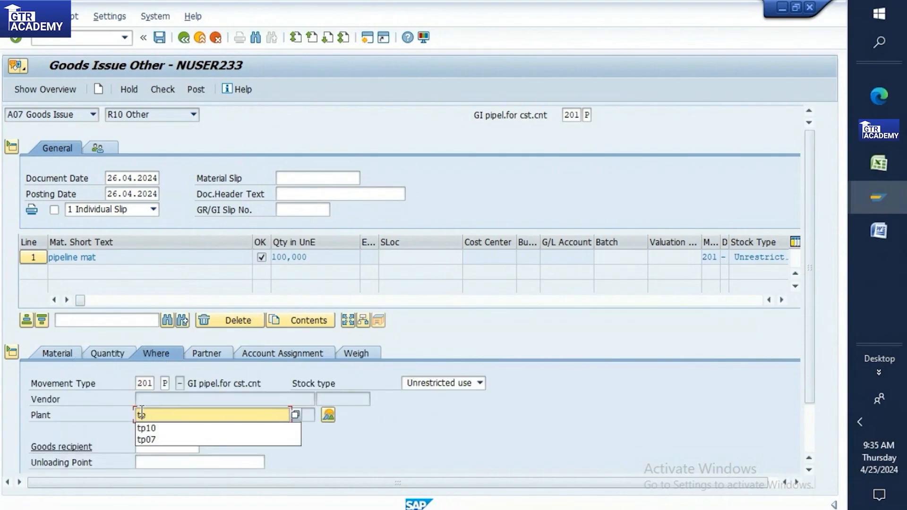
{"action": "left_click", "coordinate": [146, 428]}
{"action": "scroll", "coordinate": [817, 437], "scroll_direction": "down", "scroll_amount": 2}
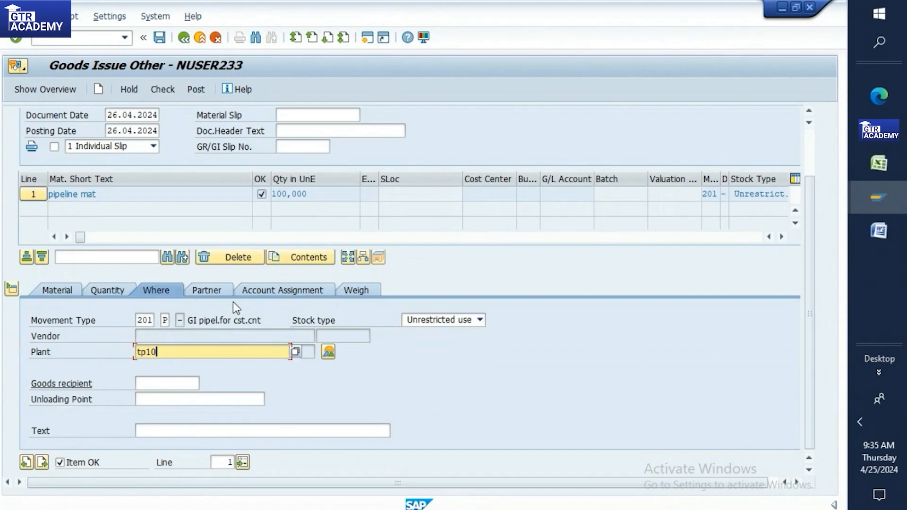
Step: Assign cost center 100000 to the item and check the document for errors
{"action": "left_click", "coordinate": [265, 289]}
{"action": "left_click", "coordinate": [139, 352]}
{"action": "type", "text": "100000"}
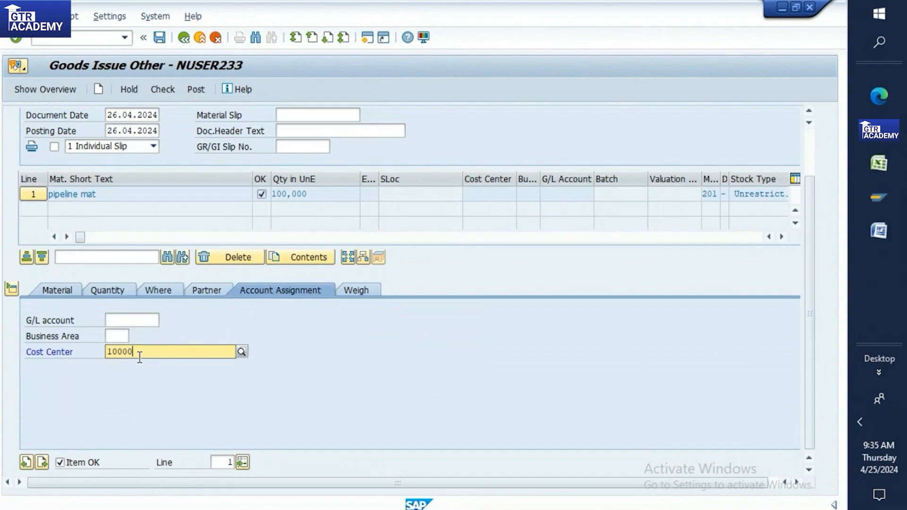
{"action": "key", "text": "Return"}
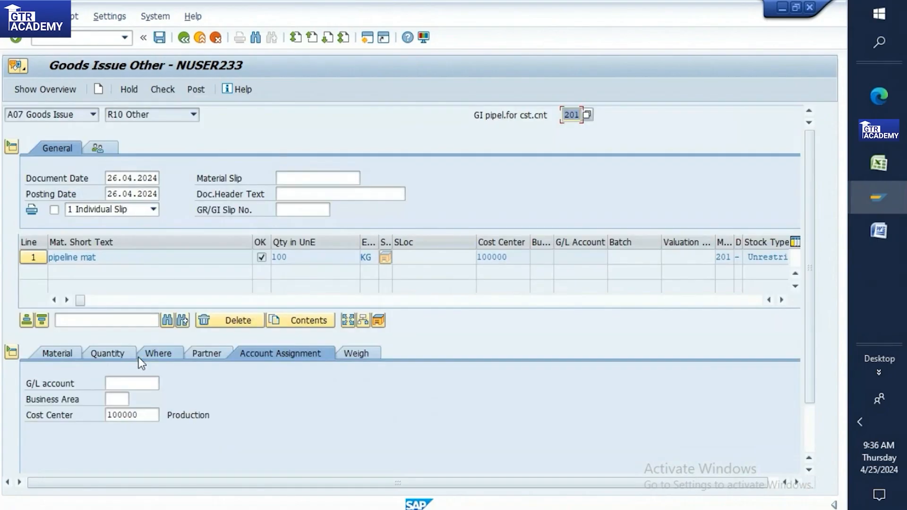
{"action": "left_click", "coordinate": [157, 95]}
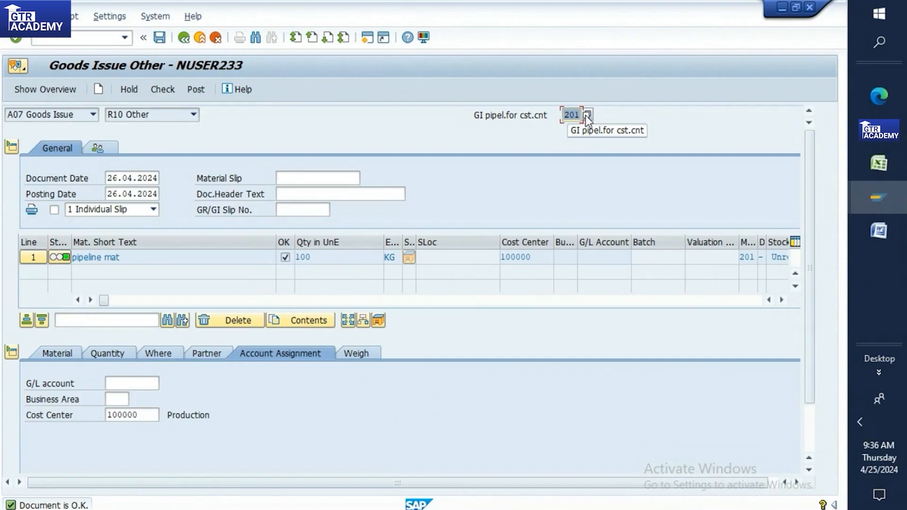
Step: Review the item's Material, Quantity and Where details, then post the goods issue
{"action": "left_click", "coordinate": [61, 353]}
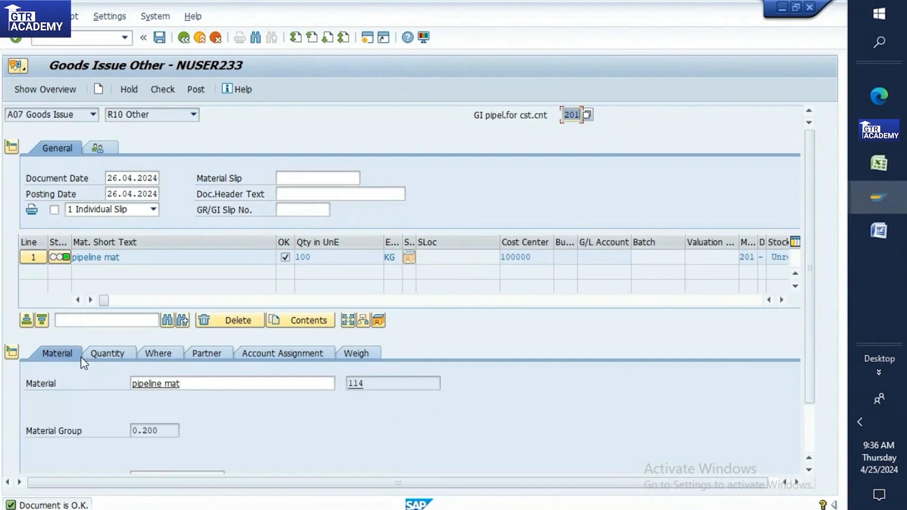
{"action": "left_click", "coordinate": [107, 351]}
{"action": "left_click", "coordinate": [157, 353]}
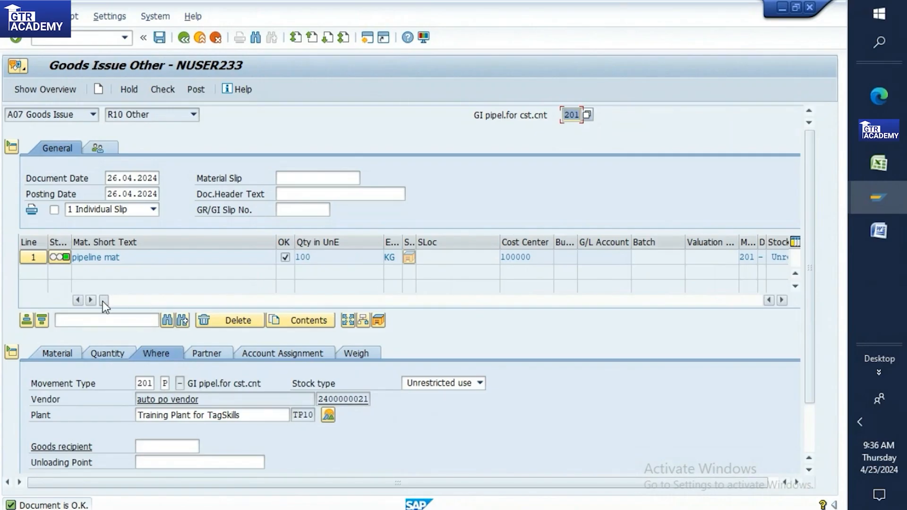
{"action": "left_click_drag", "start_coordinate": [104, 303], "coordinate": [204, 301]}
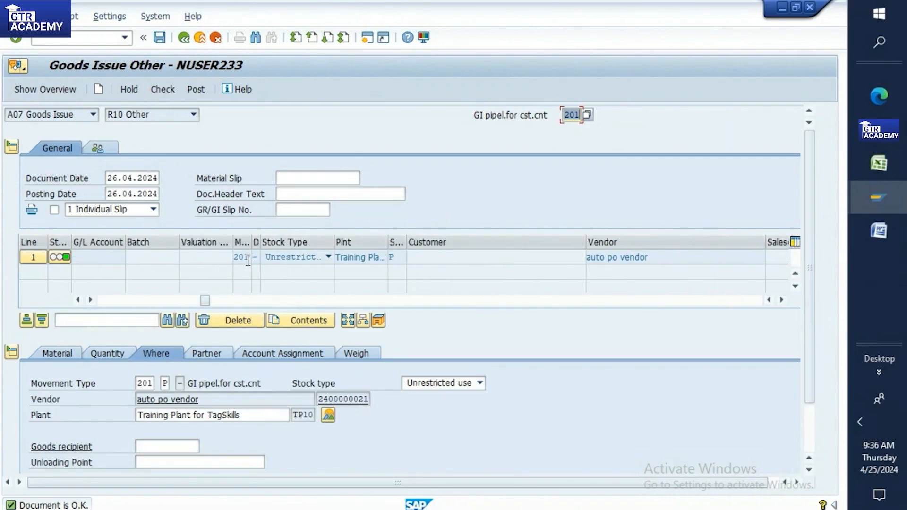
{"action": "left_click_drag", "start_coordinate": [206, 301], "coordinate": [104, 300]}
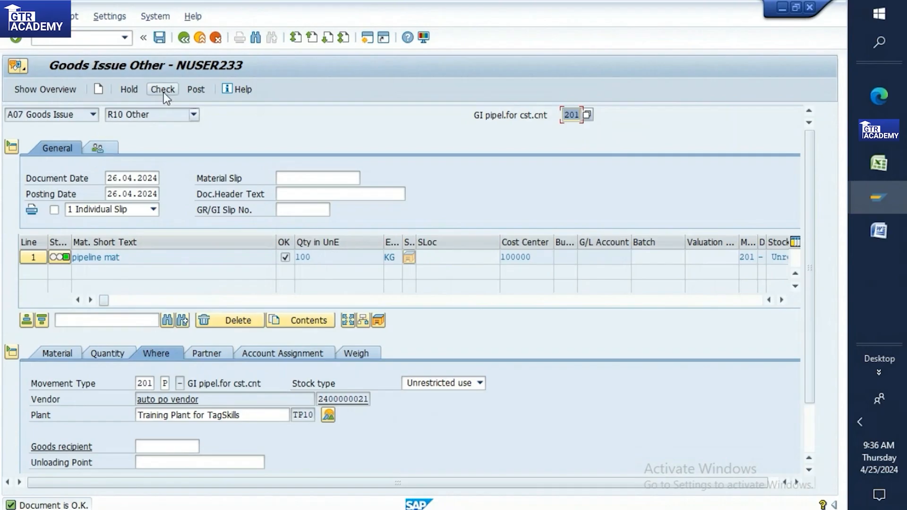
{"action": "left_click", "coordinate": [160, 41]}
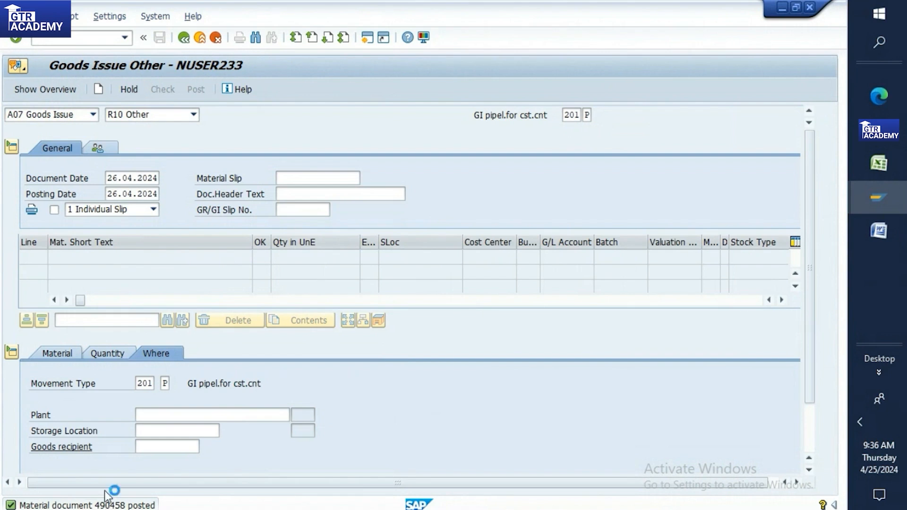
Step: Copy material document number 490458 from the posting message into Excel cell C301
{"action": "double_click", "coordinate": [105, 504]}
{"action": "left_click_drag", "start_coordinate": [110, 289], "coordinate": [148, 289]}
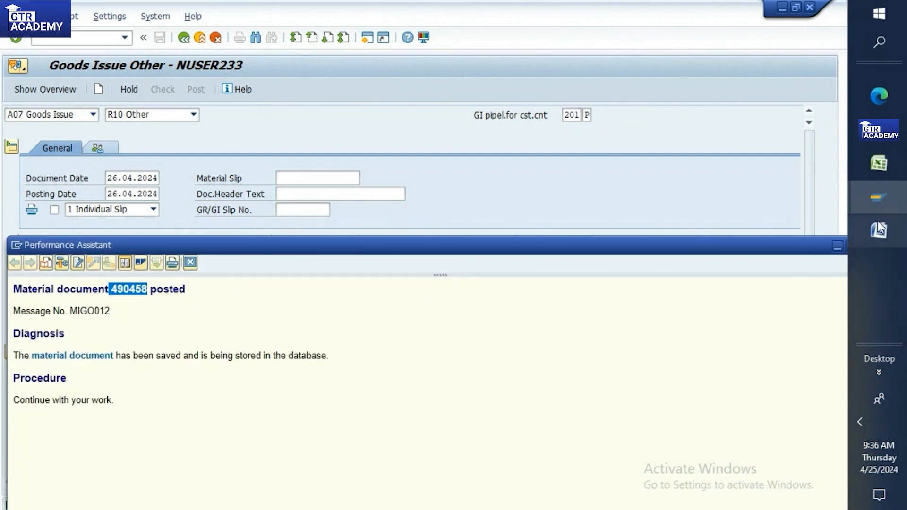
{"action": "left_click", "coordinate": [872, 167]}
{"action": "left_click", "coordinate": [538, 228]}
{"action": "key", "text": "ctrl+v"}
Step: Return to SAP and open the Consignment and Pipeline Settlement screen
{"action": "left_click", "coordinate": [880, 189]}
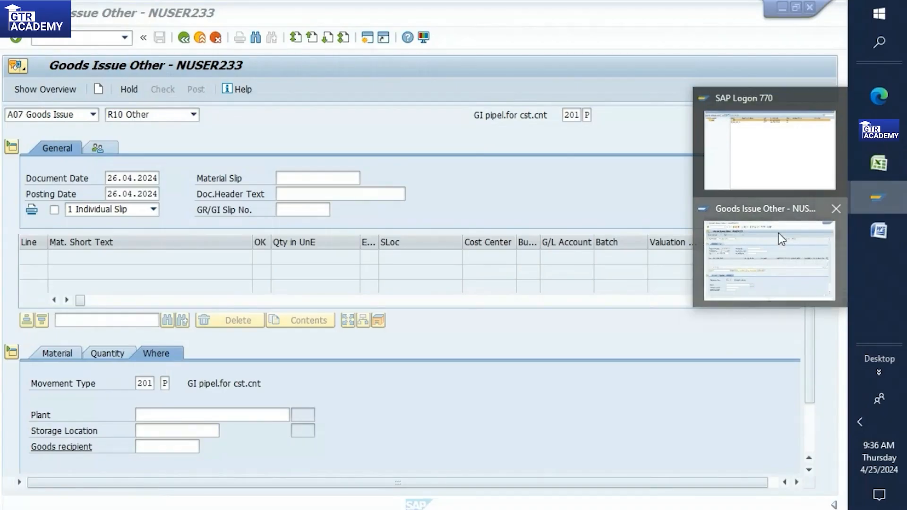
{"action": "left_click", "coordinate": [778, 234]}
{"action": "left_click", "coordinate": [103, 40]}
{"action": "type", "text": "/nmigo"}
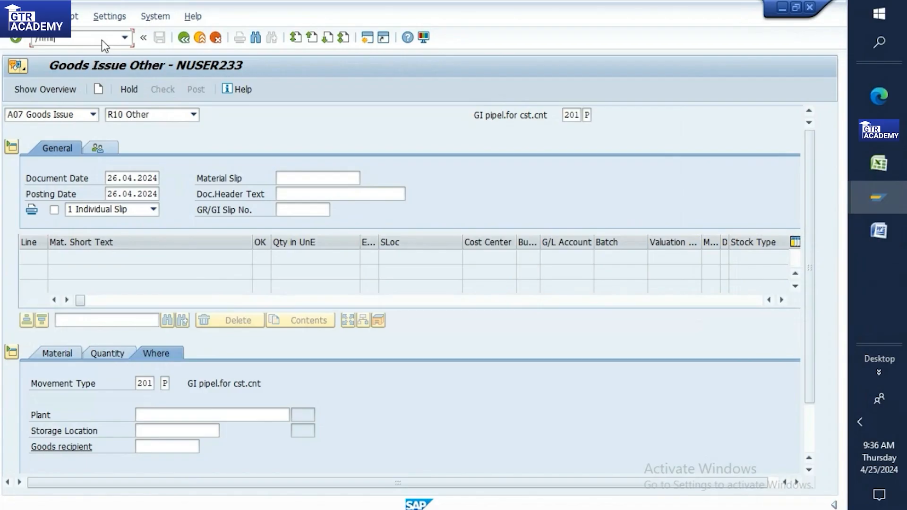
{"action": "key", "text": "Return"}
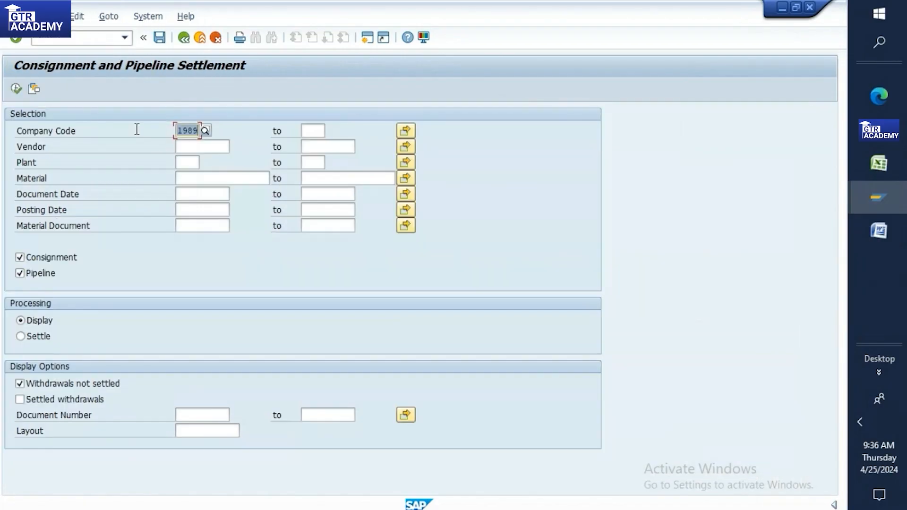
Step: List the unsettled withdrawals for plant TP10, then go back to the selection criteria
{"action": "left_click", "coordinate": [184, 145]}
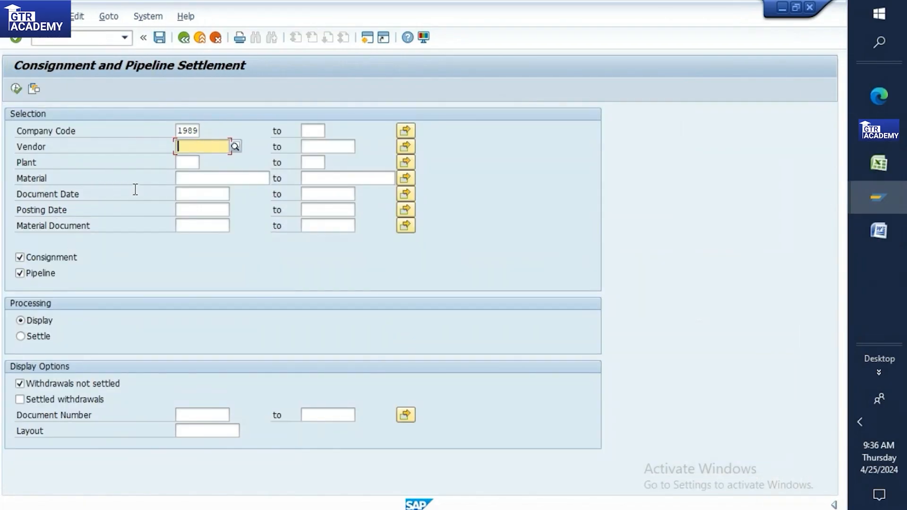
{"action": "left_click", "coordinate": [181, 160]}
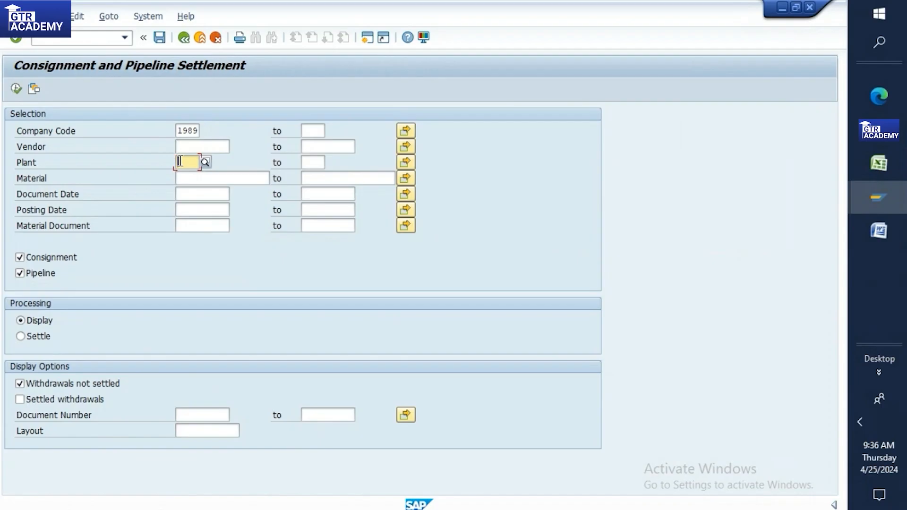
{"action": "type", "text": "tp10"}
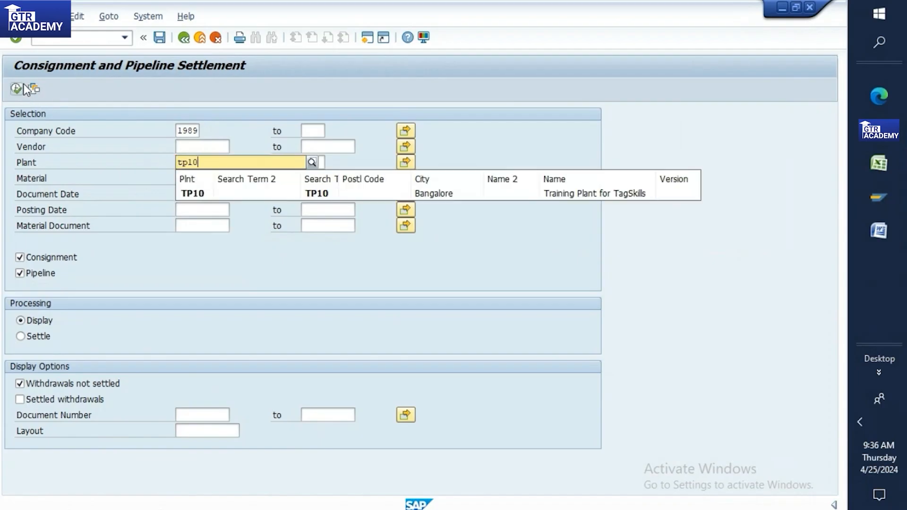
{"action": "left_click", "coordinate": [17, 85]}
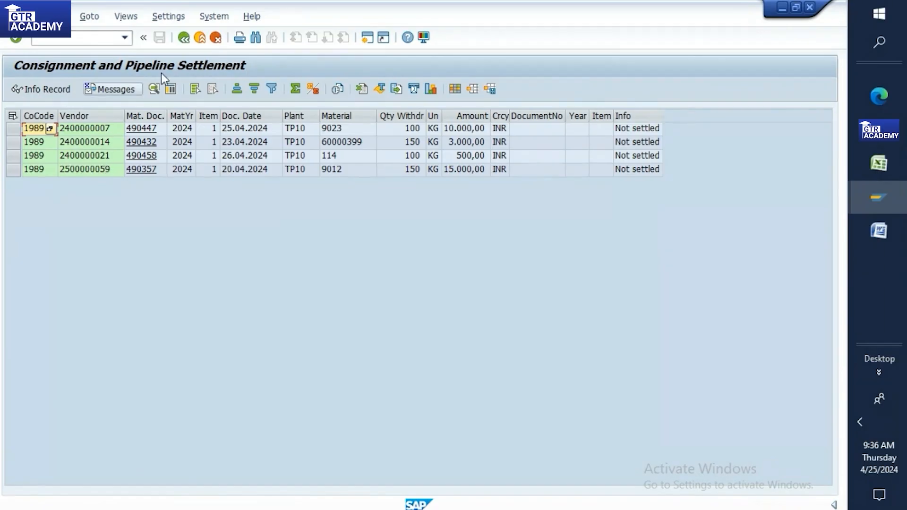
{"action": "left_click", "coordinate": [872, 169]}
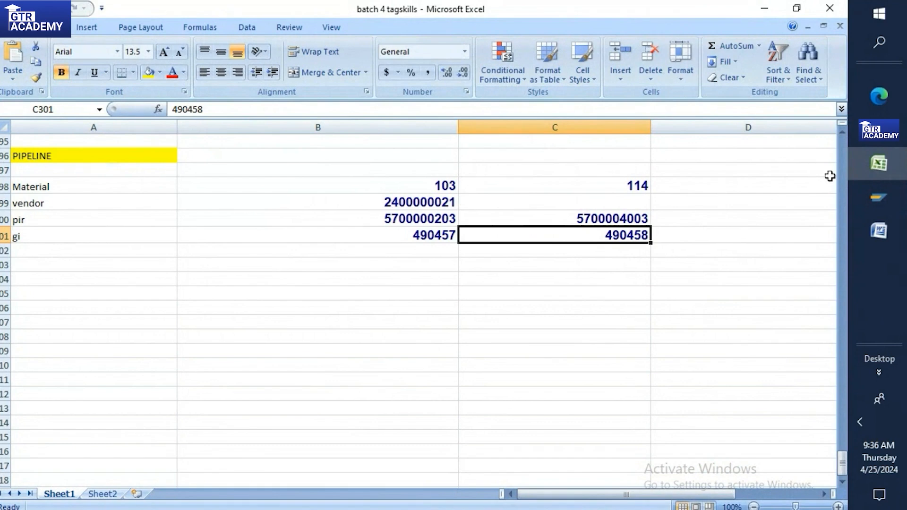
{"action": "left_click", "coordinate": [878, 197]}
{"action": "left_click", "coordinate": [819, 240]}
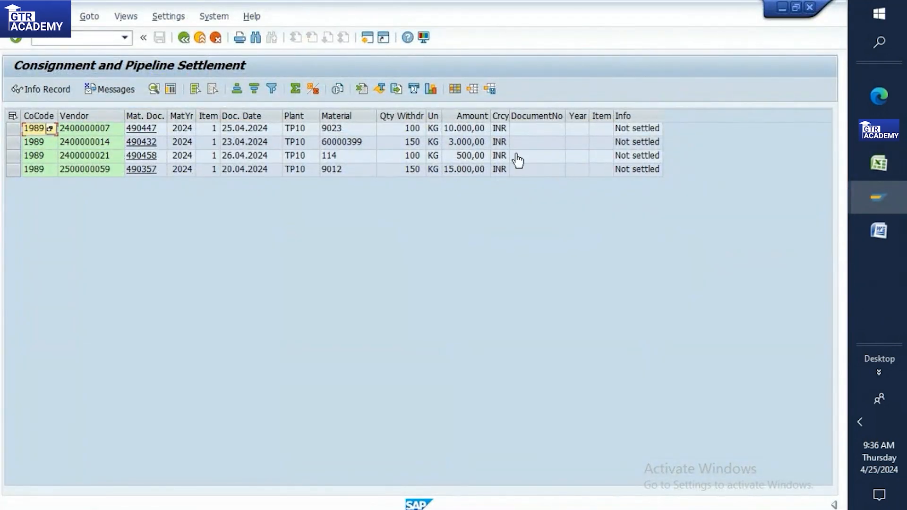
{"action": "left_click", "coordinate": [183, 41]}
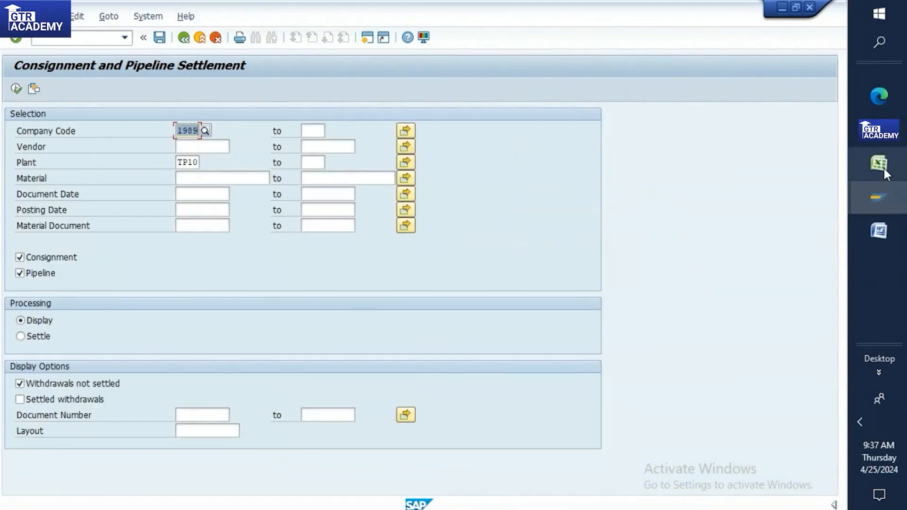
{"action": "left_click", "coordinate": [883, 167]}
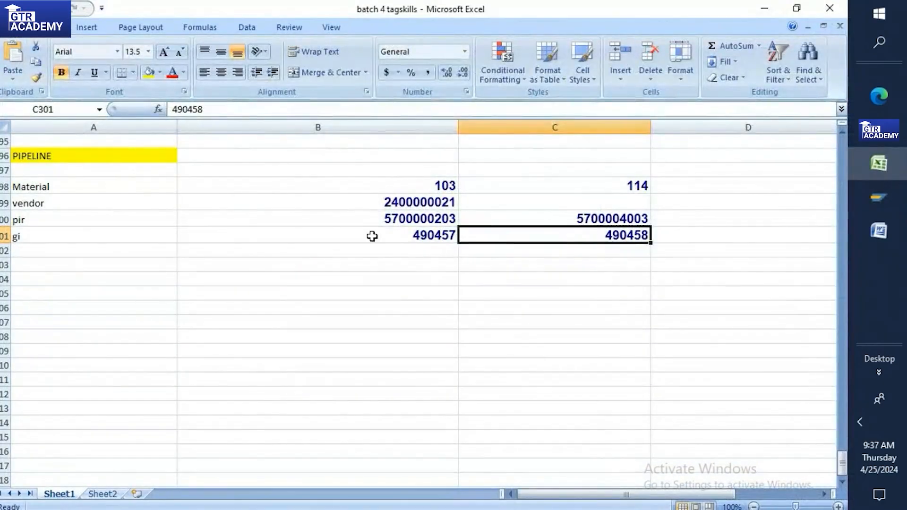
{"action": "left_click", "coordinate": [395, 199]}
{"action": "key", "text": "ctrl+c"}
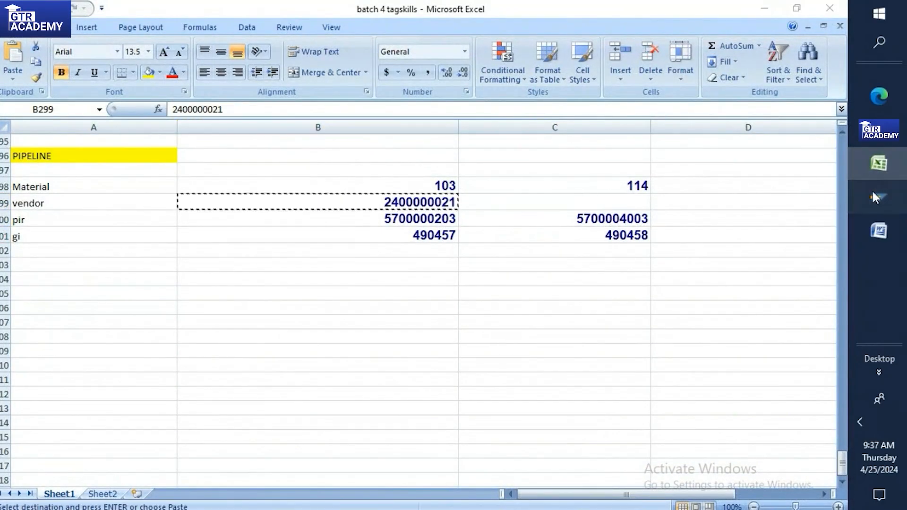
{"action": "mouse_move", "coordinate": [878, 198]}
{"action": "left_click", "coordinate": [775, 289]}
{"action": "left_click", "coordinate": [202, 146]}
{"action": "key", "text": "ctrl+v"}
{"action": "left_click", "coordinate": [21, 336]}
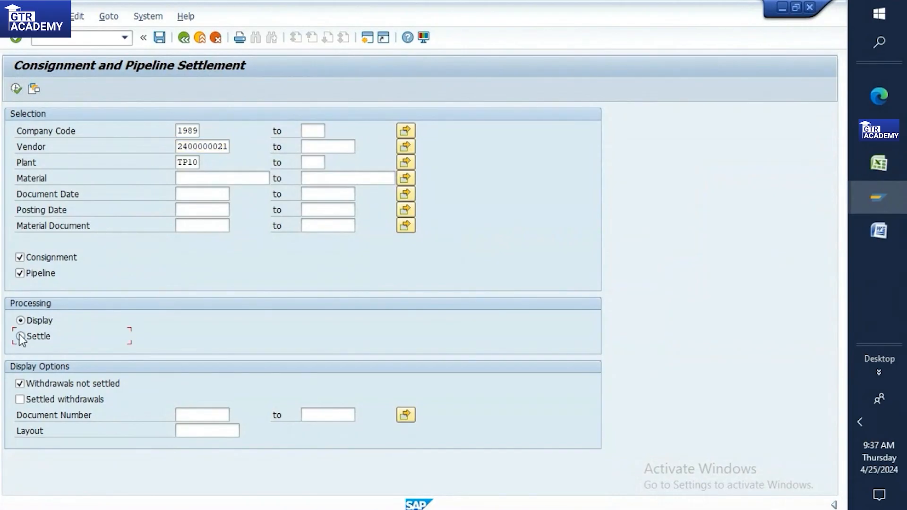
{"action": "left_click", "coordinate": [21, 320]}
{"action": "left_click", "coordinate": [20, 258]}
{"action": "left_click", "coordinate": [17, 89]}
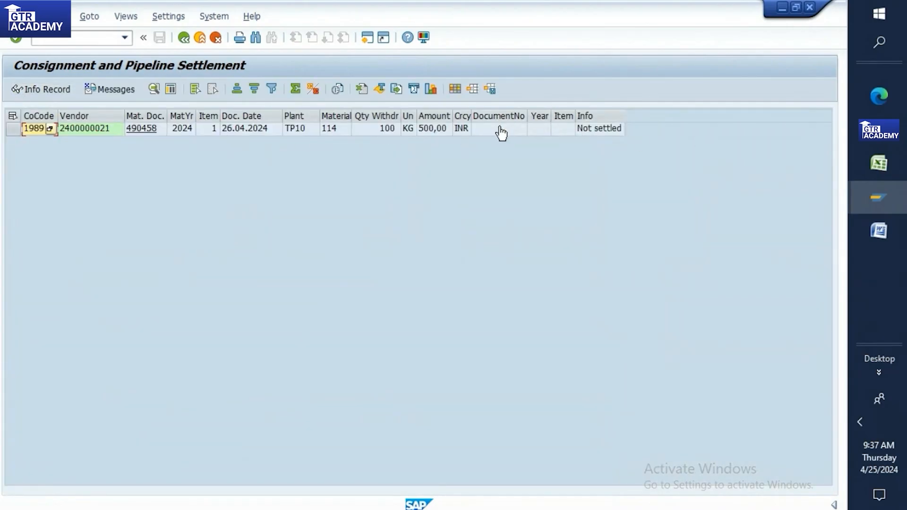
{"action": "left_click", "coordinate": [184, 38]}
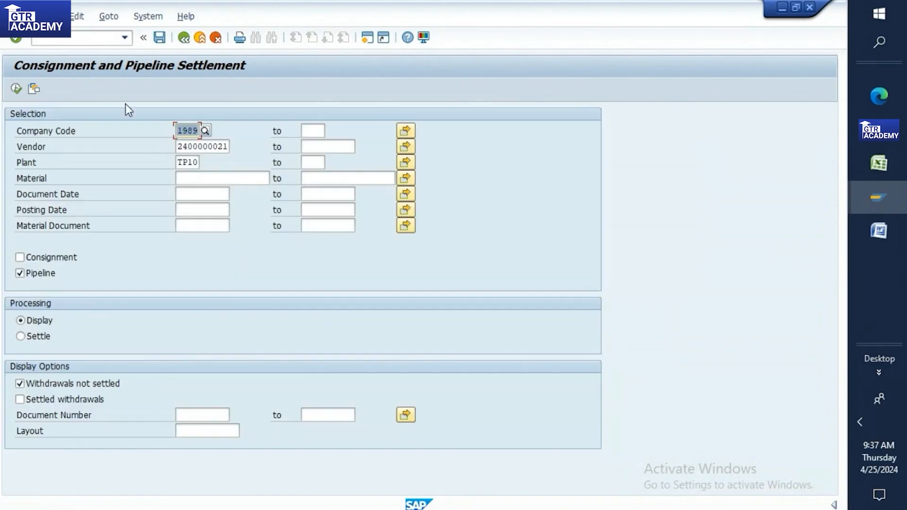
{"action": "left_click", "coordinate": [24, 337]}
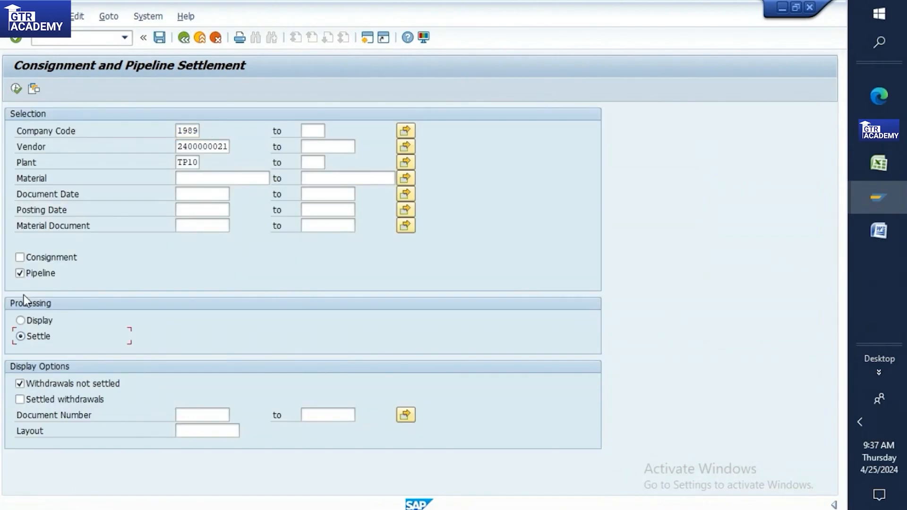
{"action": "left_click", "coordinate": [16, 89]}
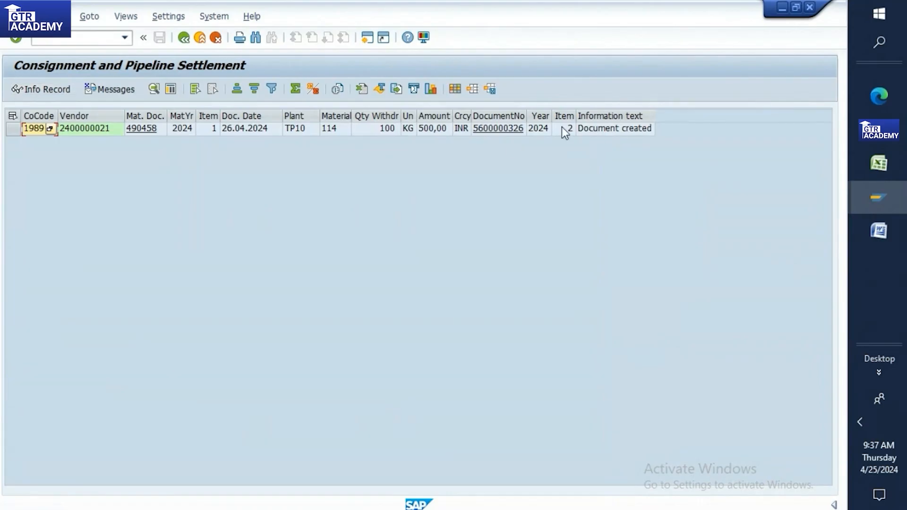
{"action": "left_click", "coordinate": [491, 130]}
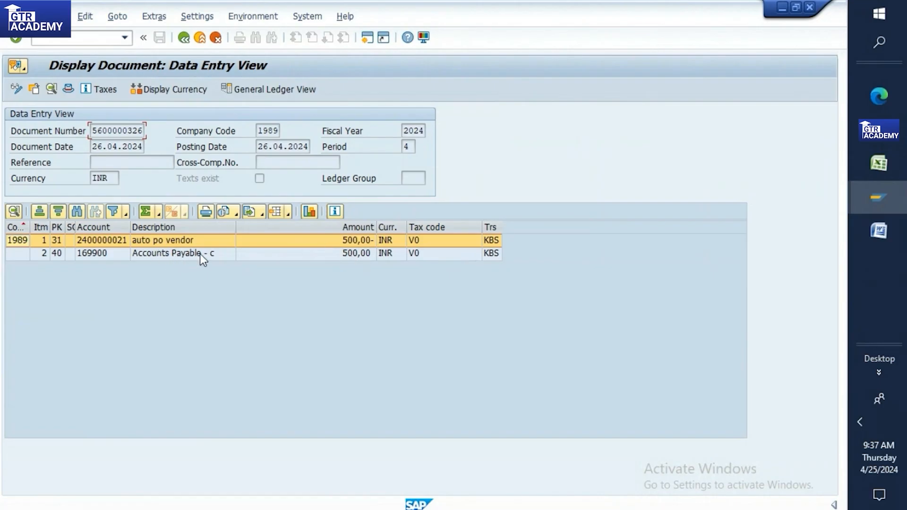
{"action": "double_click", "coordinate": [104, 241]}
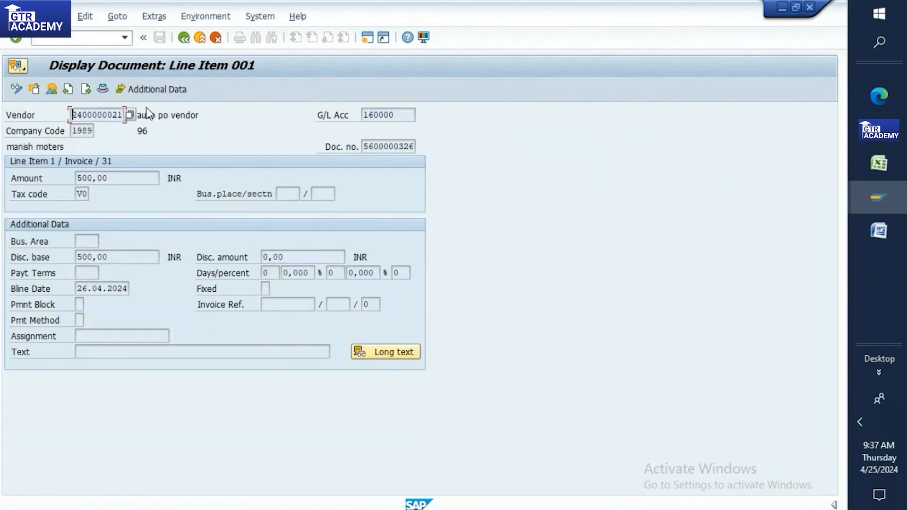
{"action": "left_click", "coordinate": [183, 40]}
{"action": "left_click", "coordinate": [184, 40]}
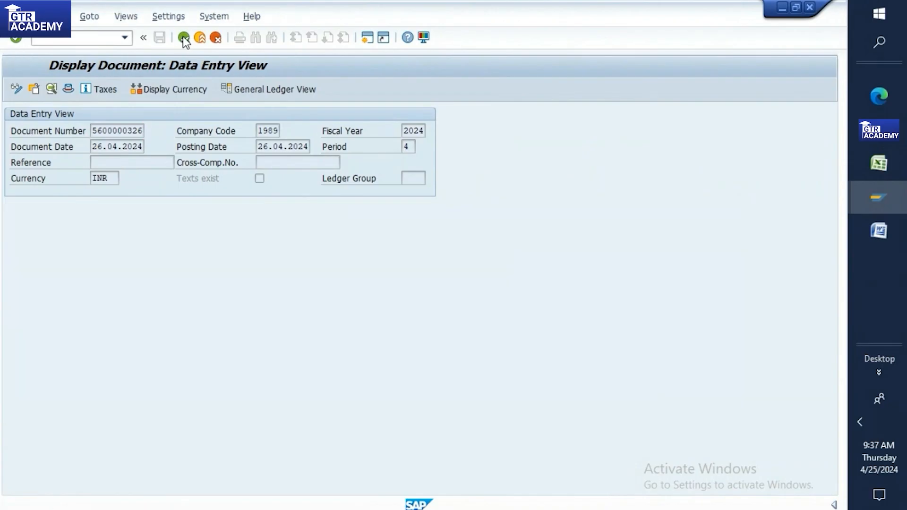
{"action": "left_click", "coordinate": [184, 41]}
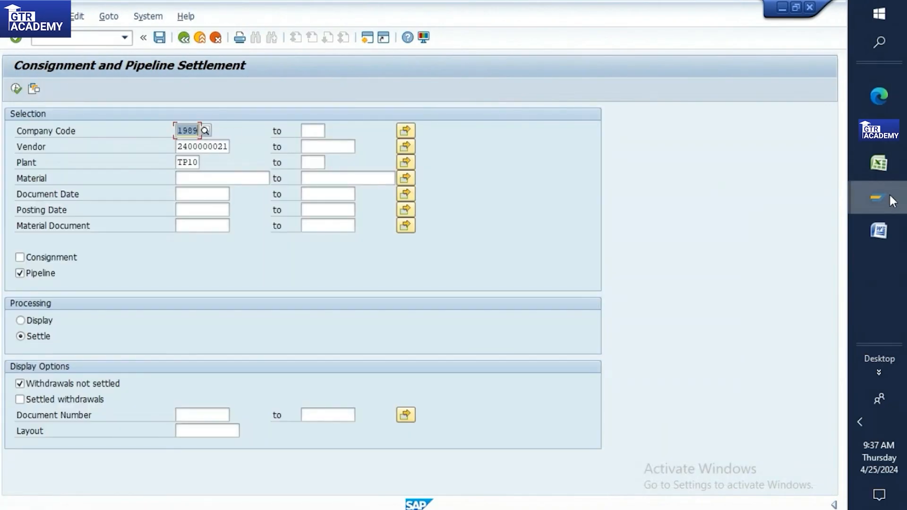
{"action": "mouse_move", "coordinate": [888, 198]}
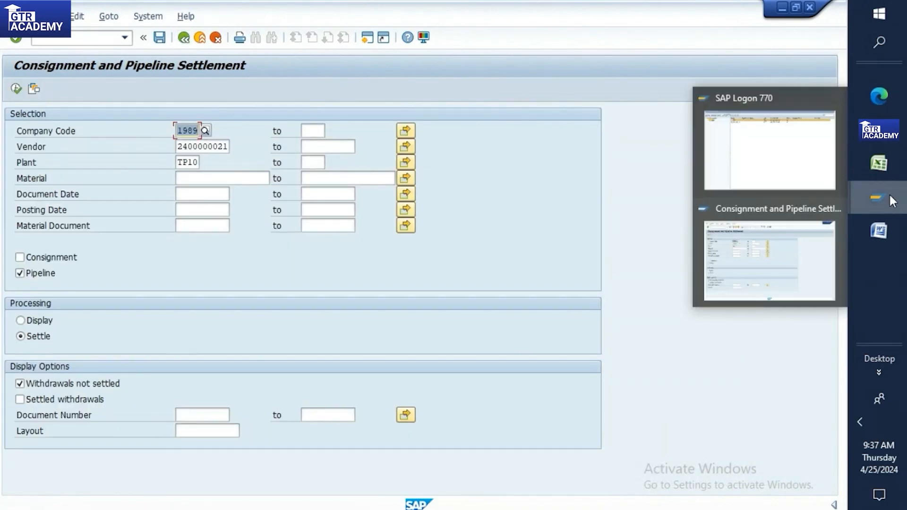
{"action": "left_click", "coordinate": [870, 170]}
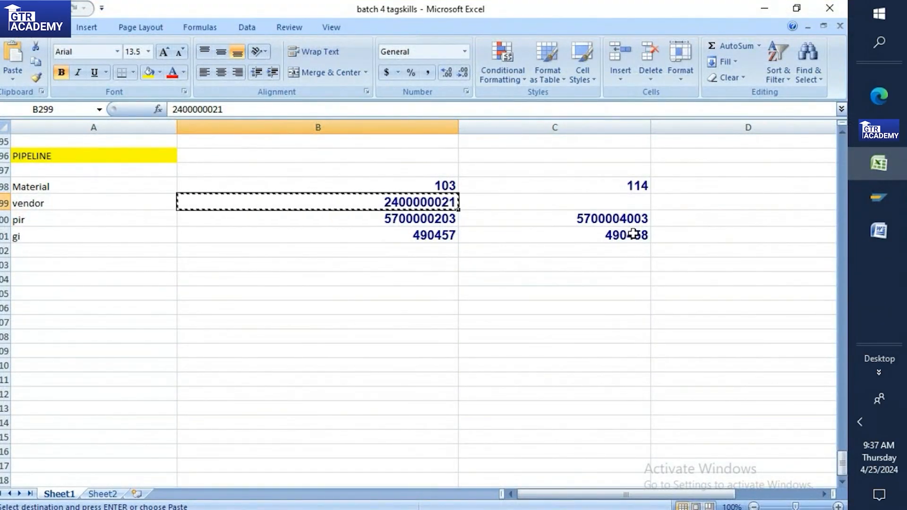
{"action": "left_click", "coordinate": [637, 182]}
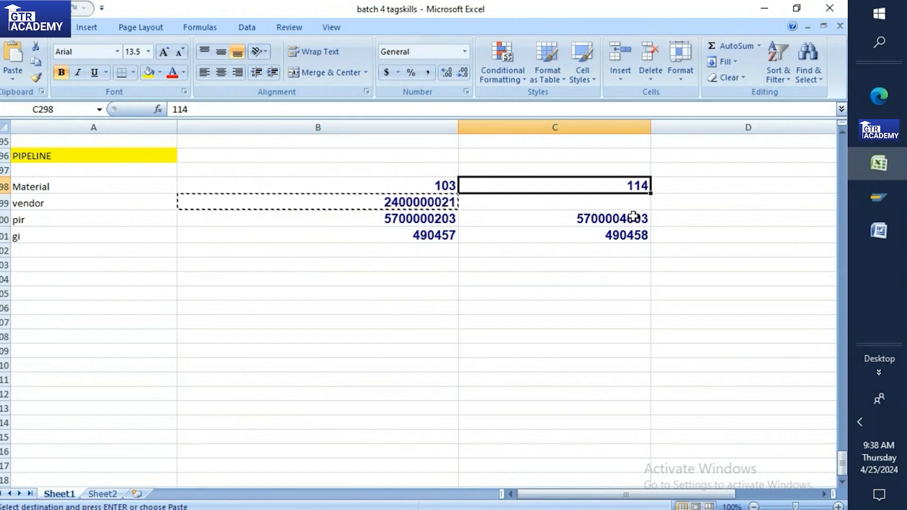
{"action": "left_click", "coordinate": [629, 205]}
{"action": "left_click", "coordinate": [628, 235]}
{"action": "left_click", "coordinate": [633, 219]}
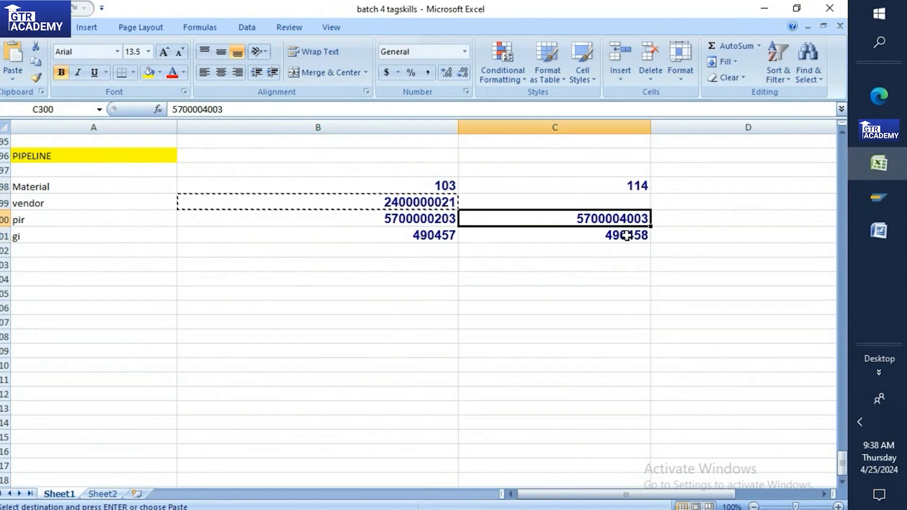
{"action": "left_click", "coordinate": [627, 235]}
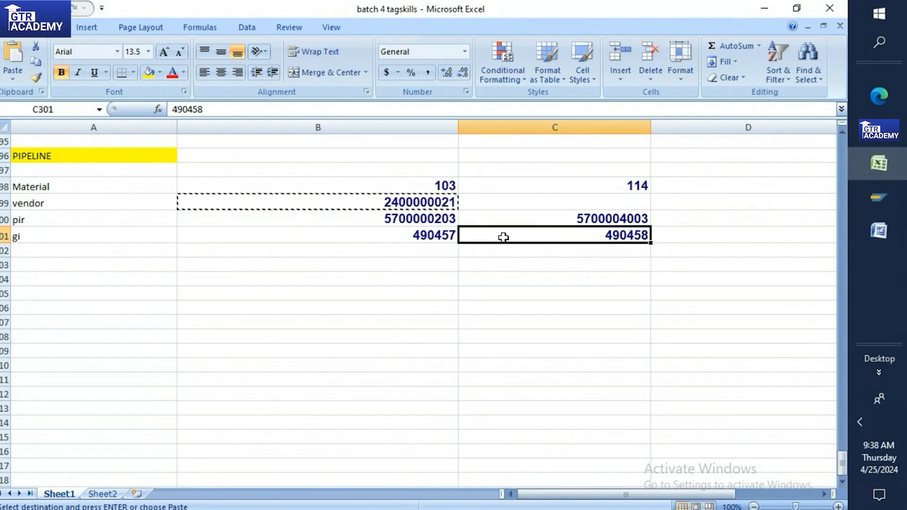
{"action": "left_click", "coordinate": [852, 232]}
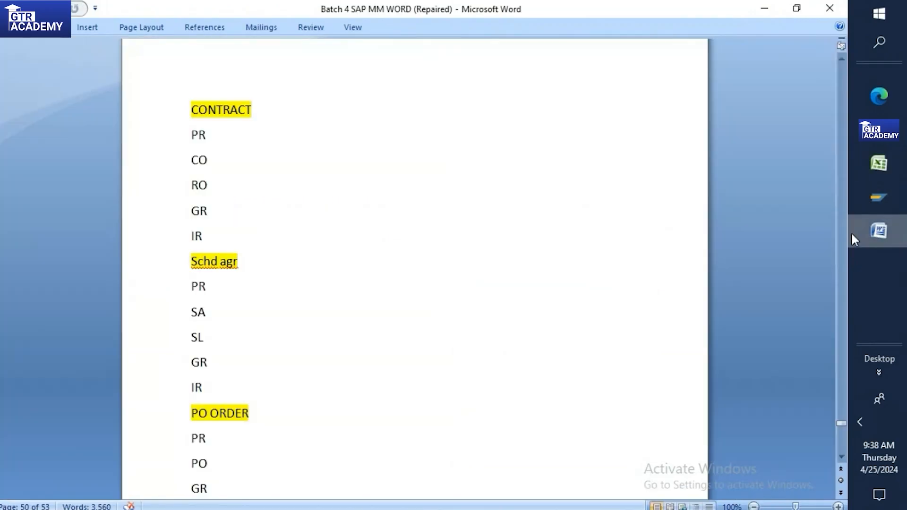
Step: Scroll through the Word Pipeline procurement notes, then return to SAP's settlement screen command field
{"action": "scroll", "coordinate": [433, 296], "scroll_direction": "down", "scroll_amount": 11}
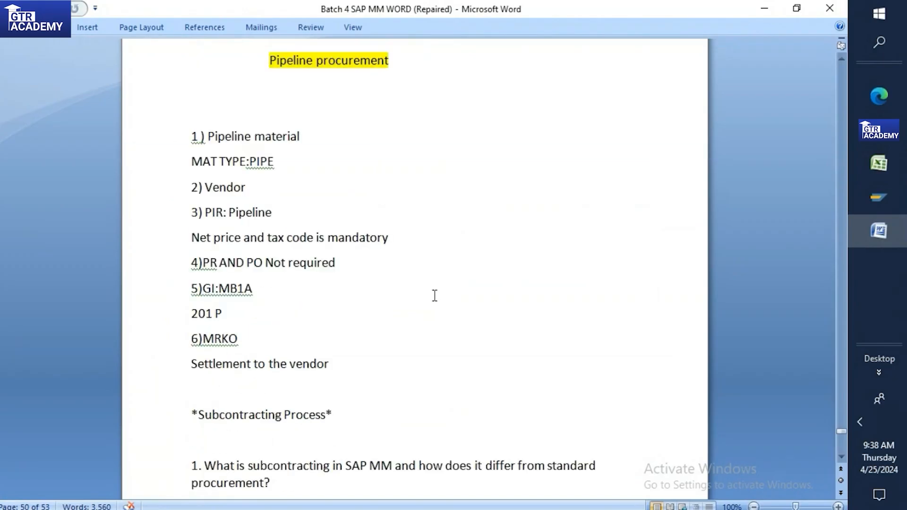
{"action": "scroll", "coordinate": [434, 296], "scroll_direction": "up", "scroll_amount": 12}
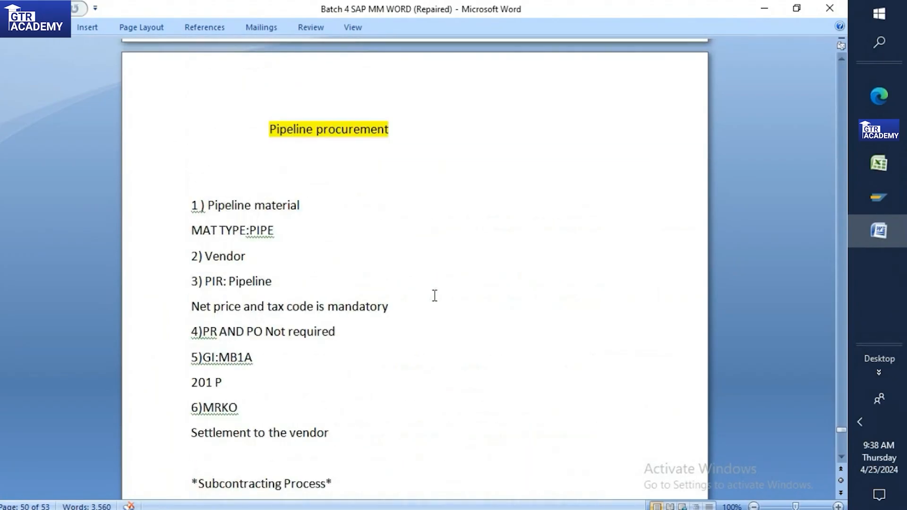
{"action": "scroll", "coordinate": [434, 296], "scroll_direction": "down", "scroll_amount": 2}
{"action": "scroll", "coordinate": [435, 296], "scroll_direction": "up", "scroll_amount": 3}
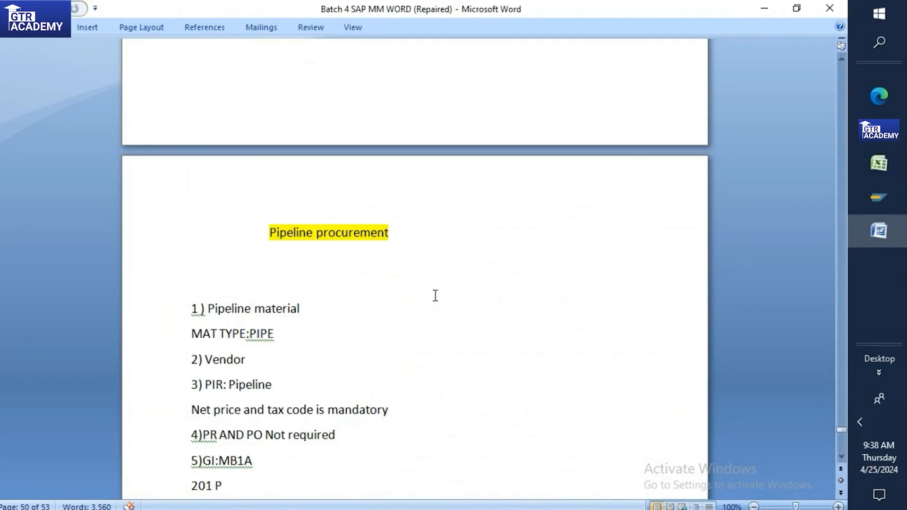
{"action": "left_click", "coordinate": [899, 200]}
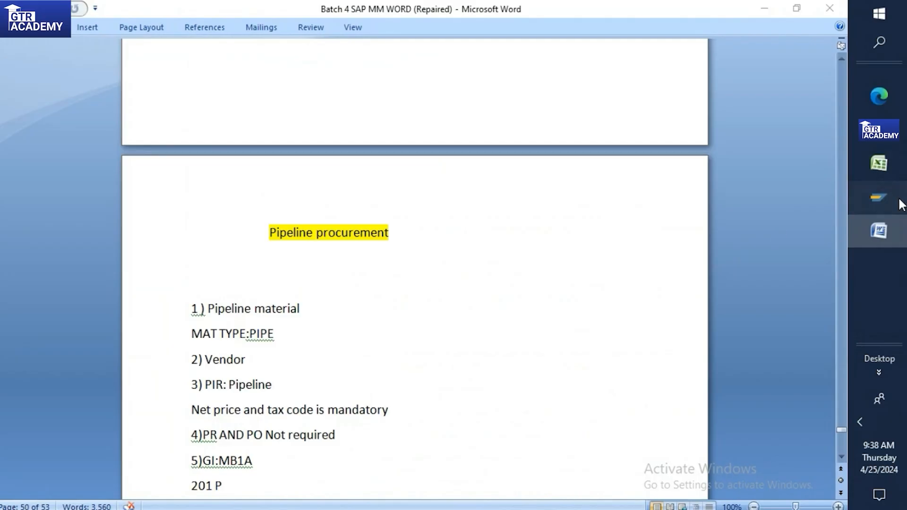
{"action": "left_click", "coordinate": [801, 261]}
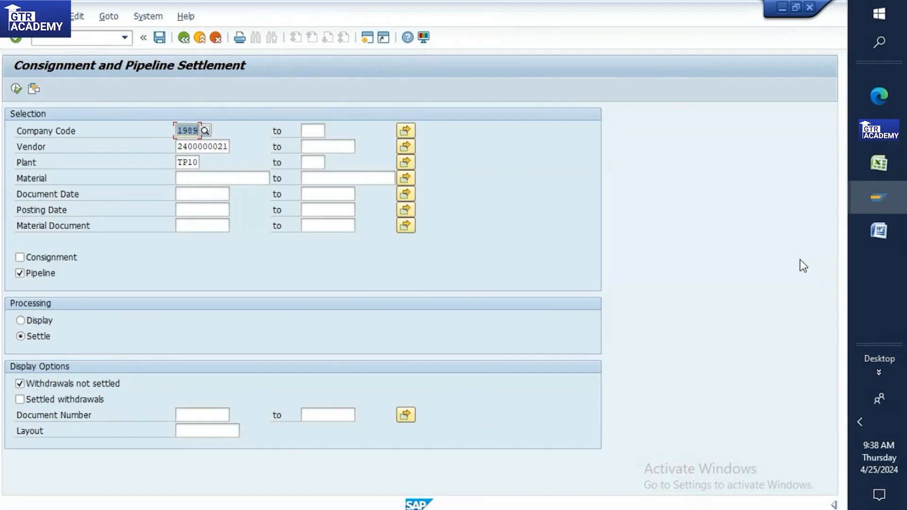
{"action": "left_click", "coordinate": [91, 37]}
Step: Enter /n to exit to SAP Easy Access, then return to the Word notes
{"action": "type", "text": "/nm"}
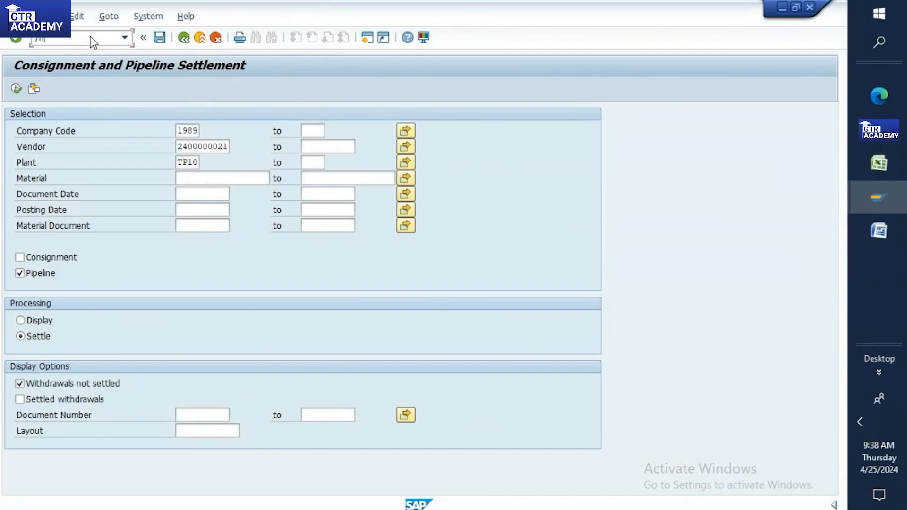
{"action": "key", "text": "Return"}
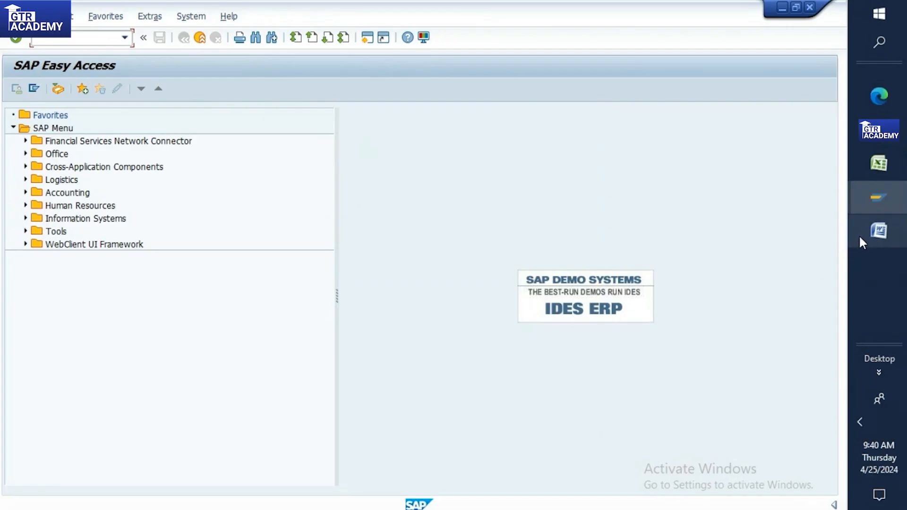
{"action": "left_click", "coordinate": [877, 231]}
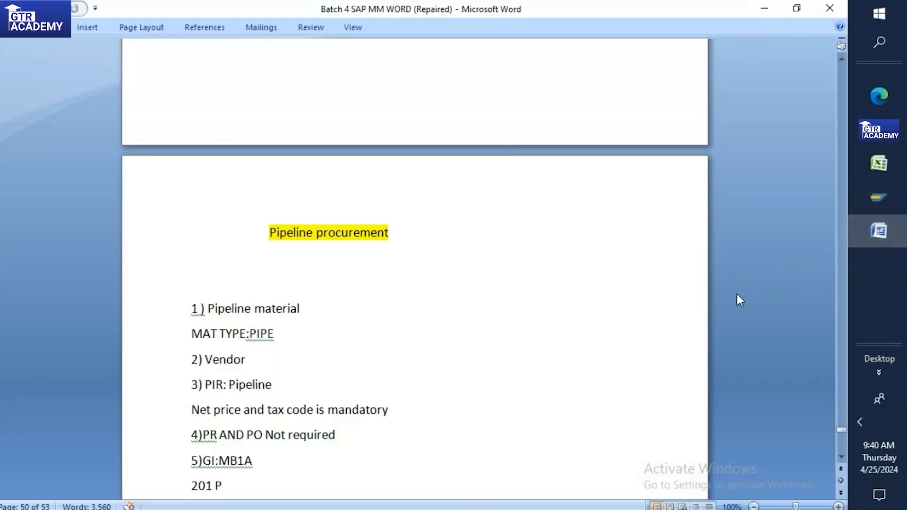
Step: Read the Pipeline procurement notes, highlighting the PIPE material type and the net price and tax code line
{"action": "scroll", "coordinate": [736, 292], "scroll_direction": "down", "scroll_amount": 1}
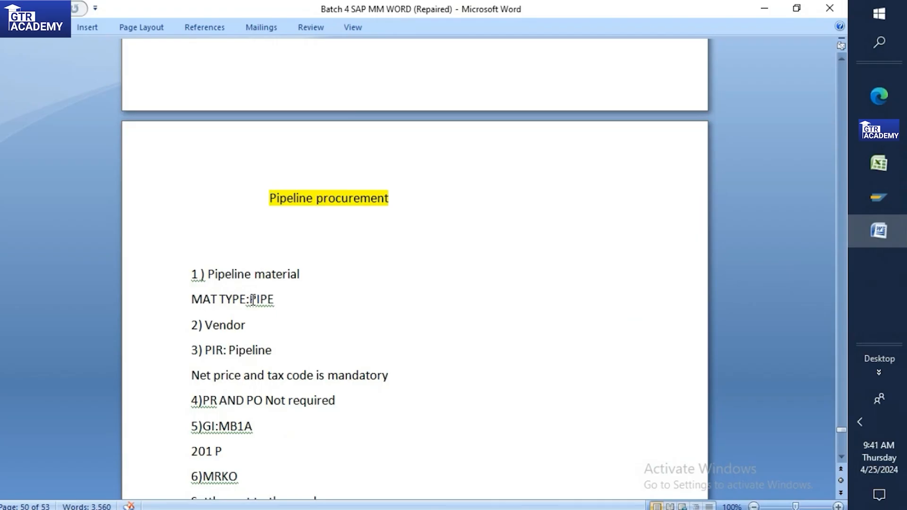
{"action": "left_click_drag", "start_coordinate": [250, 301], "coordinate": [274, 302]}
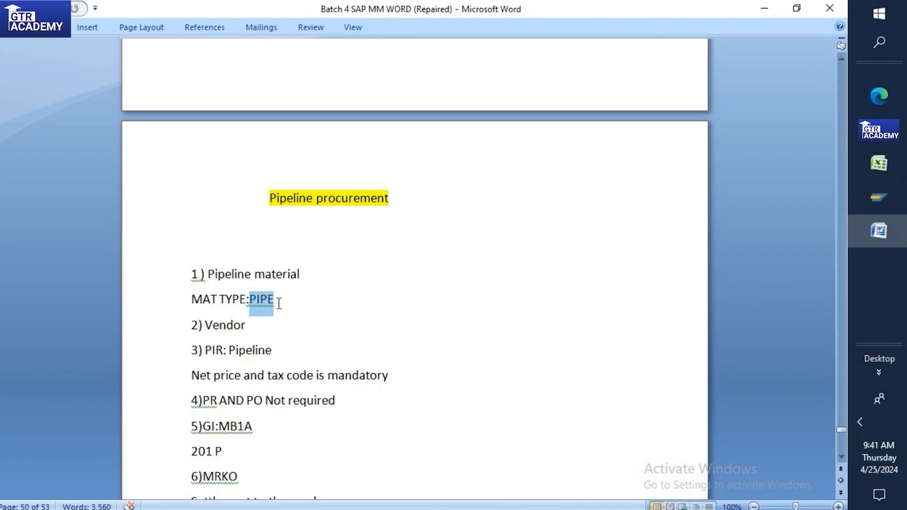
{"action": "left_click", "coordinate": [279, 303]}
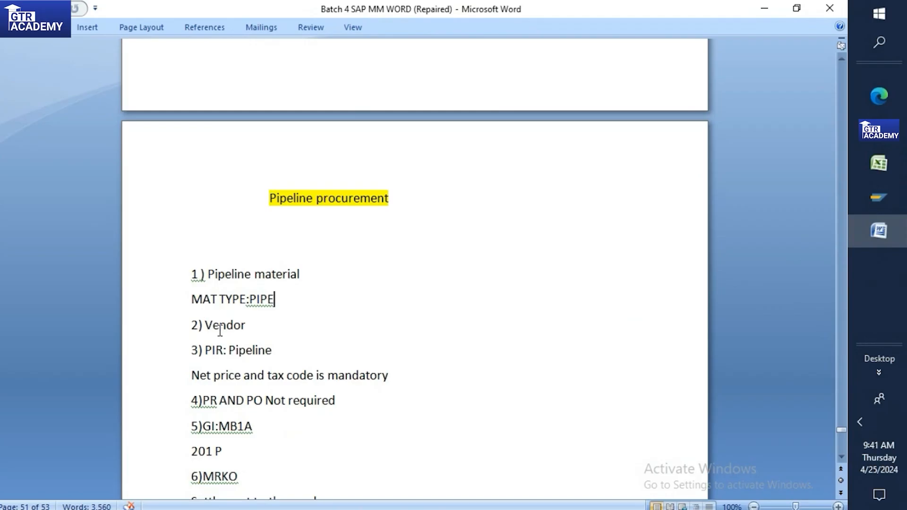
{"action": "scroll", "coordinate": [198, 326], "scroll_direction": "down", "scroll_amount": 1}
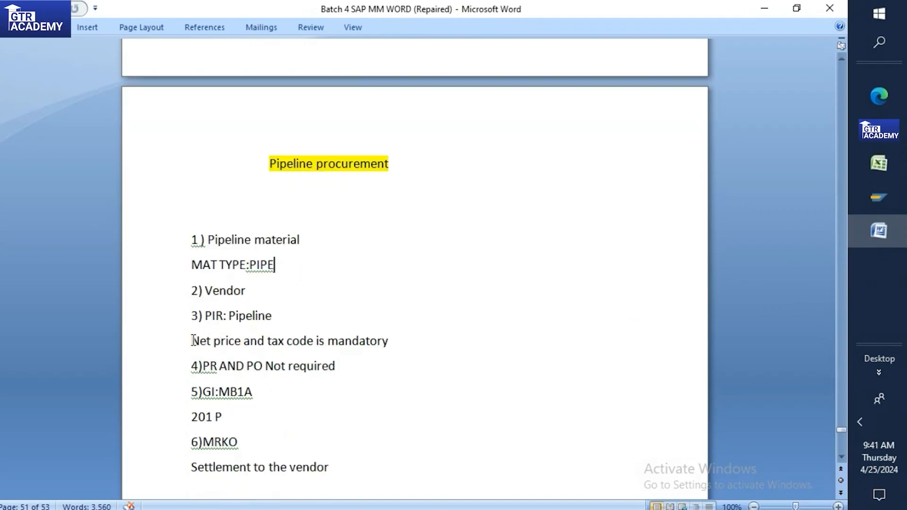
{"action": "left_click_drag", "start_coordinate": [192, 341], "coordinate": [415, 348]}
{"action": "left_click", "coordinate": [265, 316]}
{"action": "scroll", "coordinate": [228, 315], "scroll_direction": "down", "scroll_amount": 1}
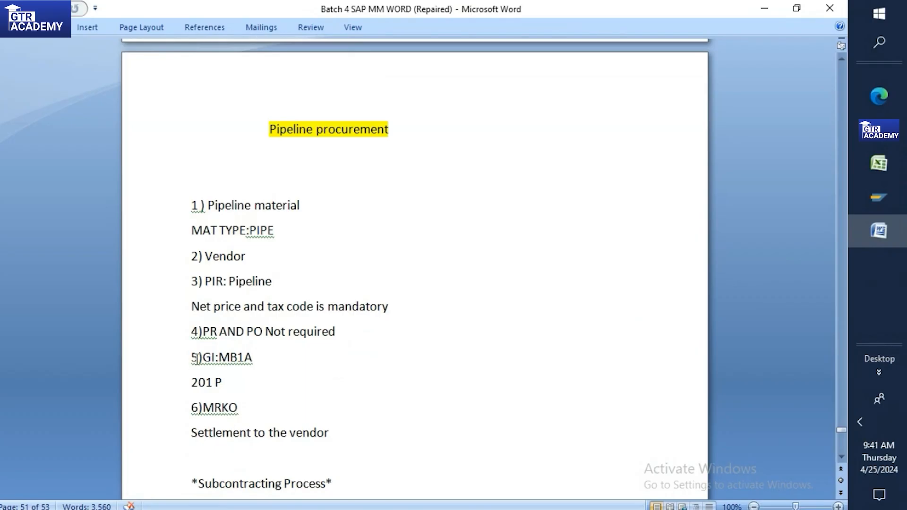
{"action": "scroll", "coordinate": [198, 358], "scroll_direction": "down", "scroll_amount": 2}
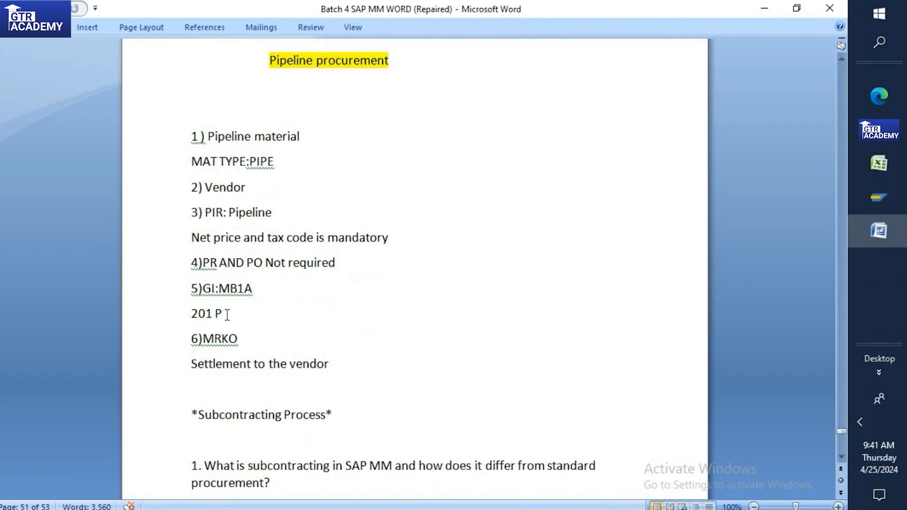
{"action": "scroll", "coordinate": [223, 311], "scroll_direction": "down", "scroll_amount": 4}
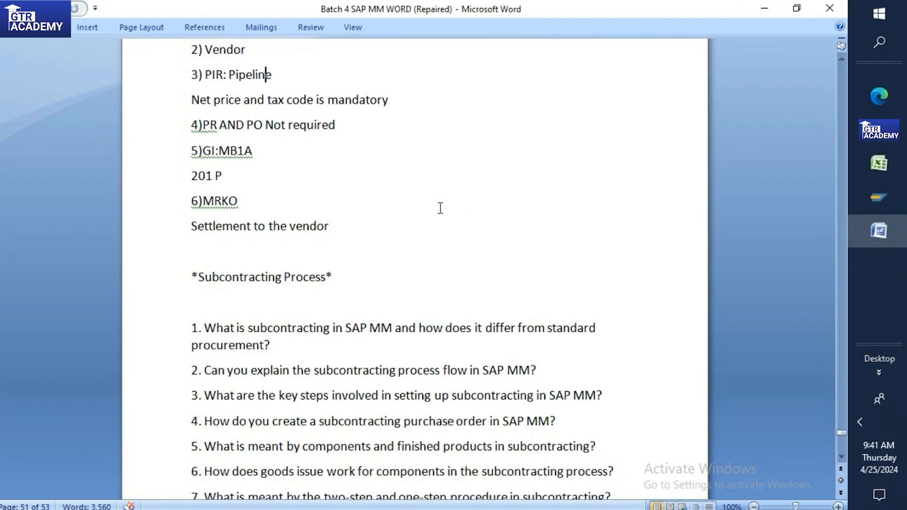
{"action": "left_click", "coordinate": [857, 197]}
Step: Add an 'AUTO PO' heading in Excel cell A304 with yellow fill
{"action": "left_click", "coordinate": [775, 236]}
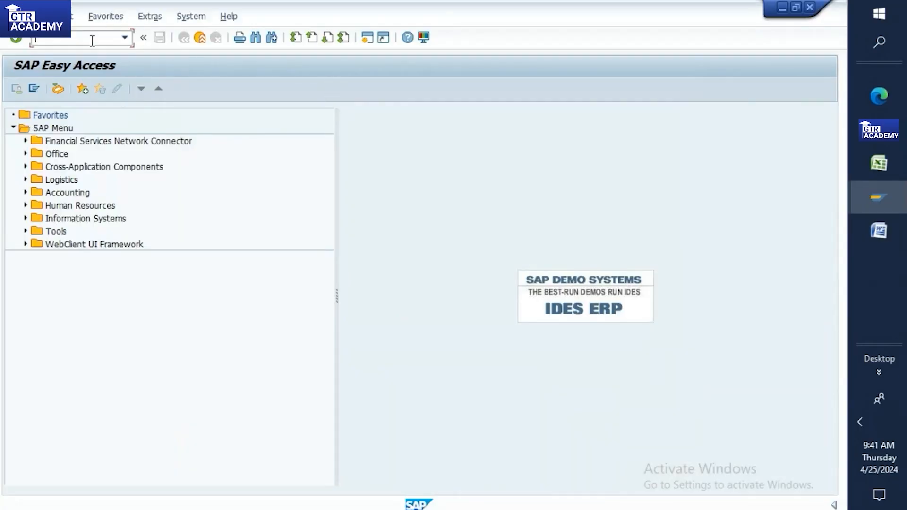
{"action": "left_click", "coordinate": [877, 163]}
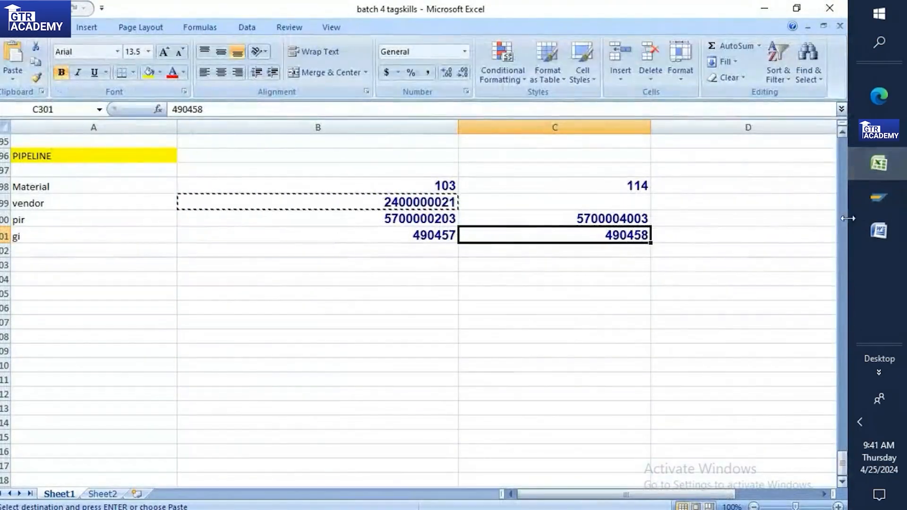
{"action": "left_click", "coordinate": [23, 275]}
{"action": "type", "text": "AUT"}
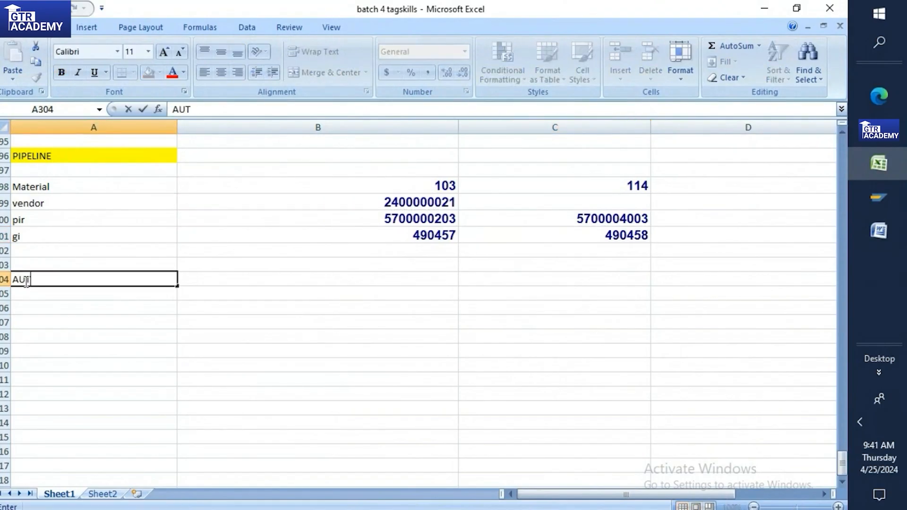
{"action": "type", "text": "O PO"}
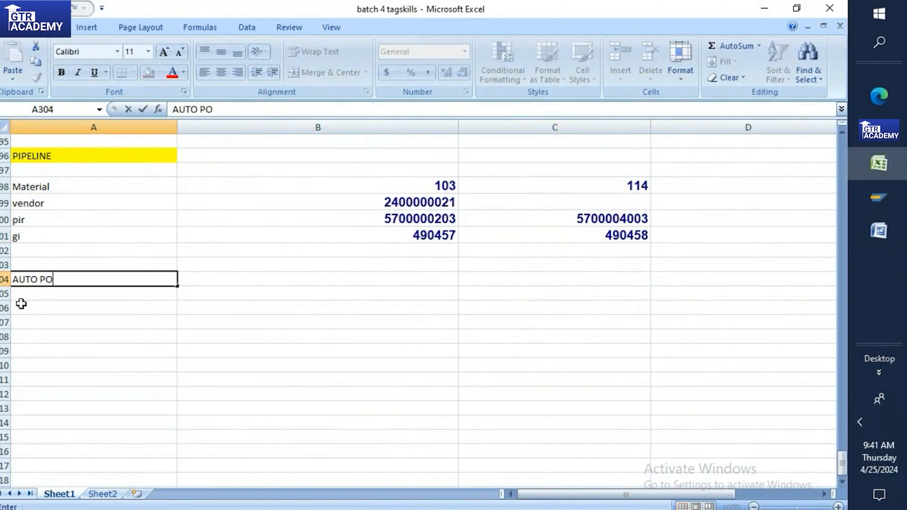
{"action": "key", "text": "Return"}
{"action": "left_click", "coordinate": [18, 280]}
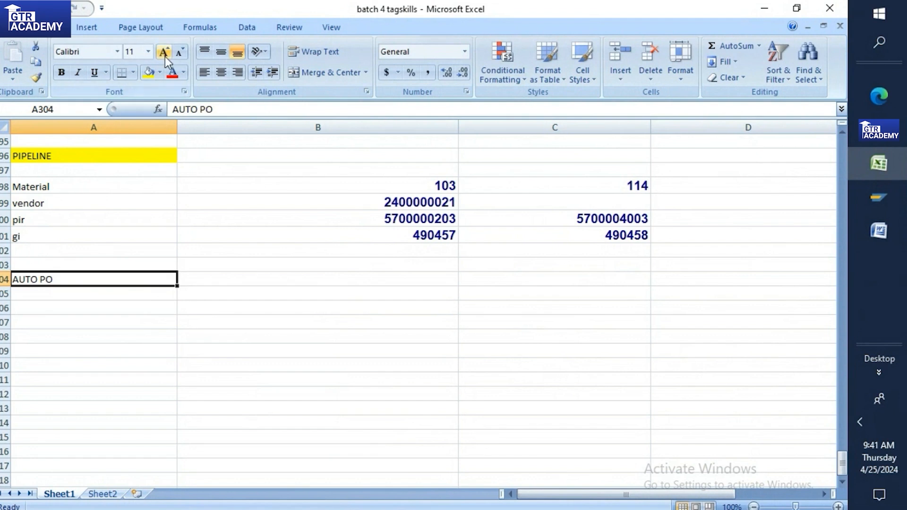
{"action": "left_click", "coordinate": [147, 73]}
Step: Enter Material, vendor and pir in cells A306, A307 and A308
{"action": "scroll", "coordinate": [66, 219], "scroll_direction": "down", "scroll_amount": 2}
{"action": "left_click", "coordinate": [59, 216]}
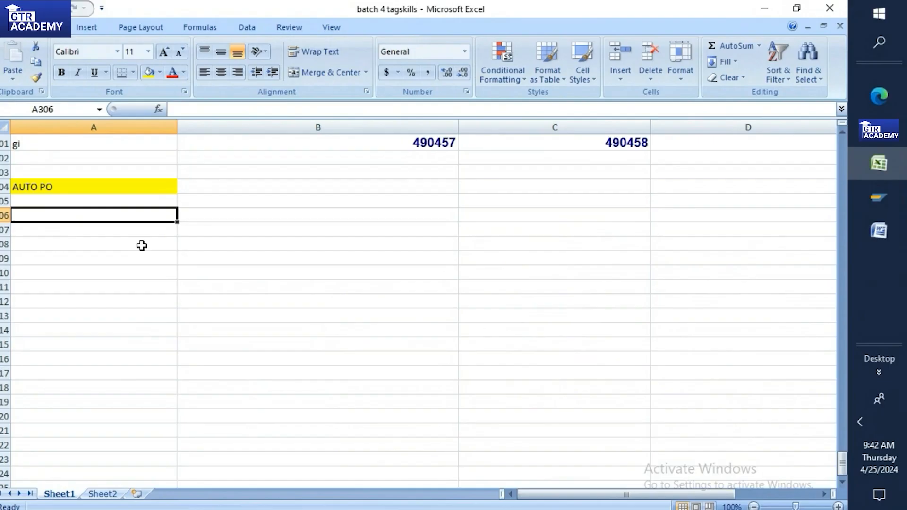
{"action": "type", "text": "Mater"}
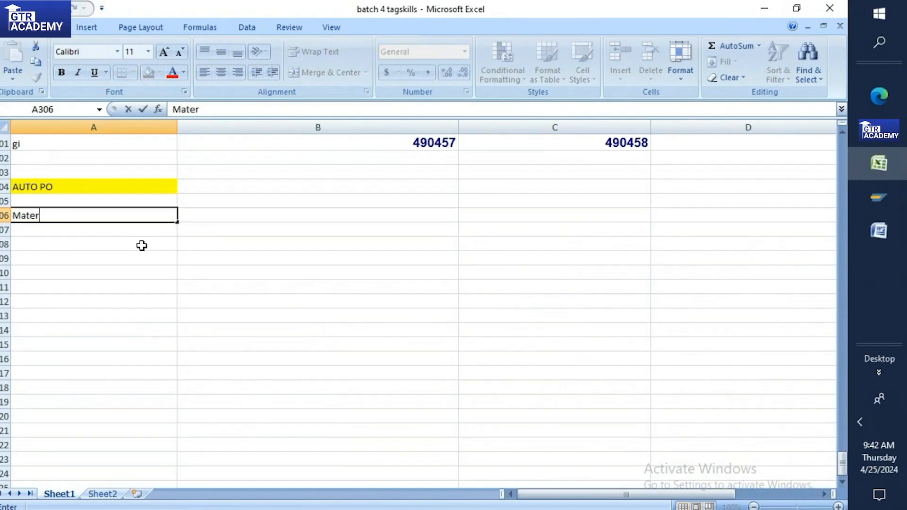
{"action": "type", "text": "ial"}
{"action": "left_click", "coordinate": [43, 235]}
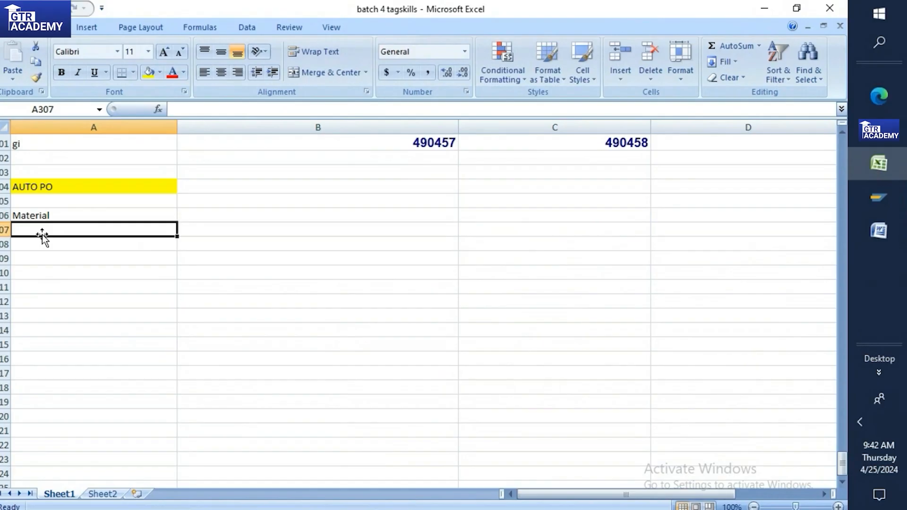
{"action": "type", "text": "edor"}
{"action": "key", "text": "BackSpace"}
{"action": "key", "text": "BackSpace"}
{"action": "key", "text": "BackSpace"}
{"action": "key", "text": "BackSpace"}
{"action": "type", "text": "vendor"}
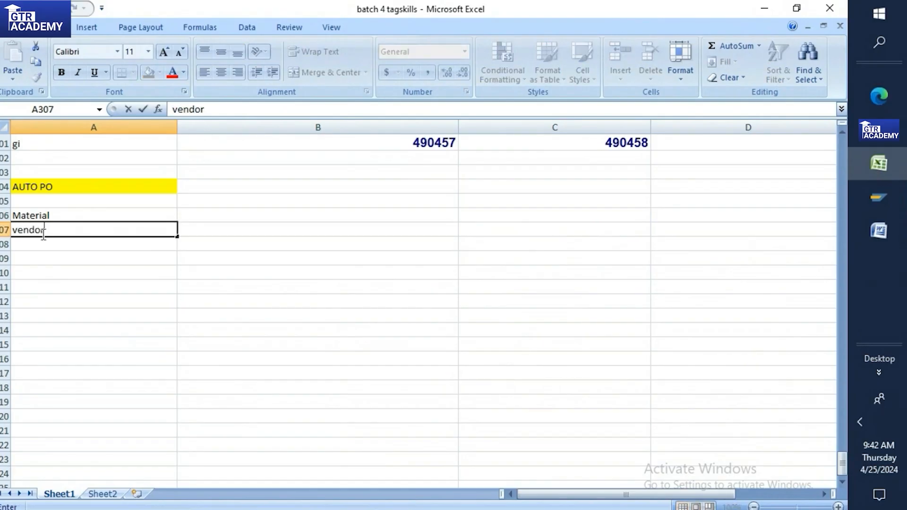
{"action": "left_click", "coordinate": [42, 242]}
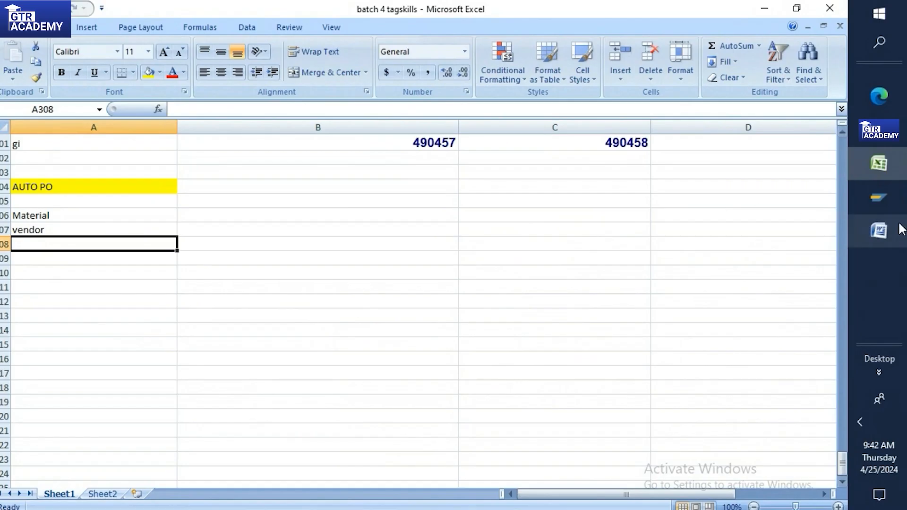
{"action": "mouse_move", "coordinate": [884, 203]}
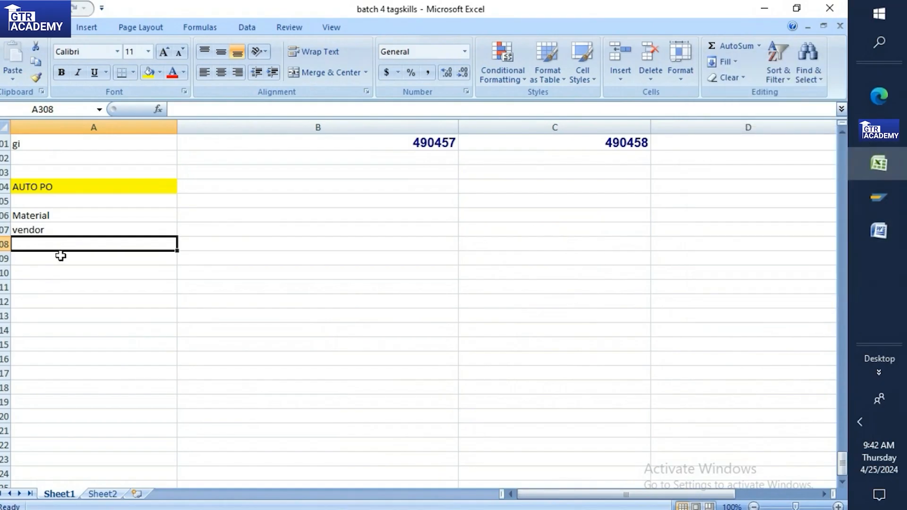
{"action": "scroll", "coordinate": [60, 255], "scroll_direction": "down", "scroll_amount": 1}
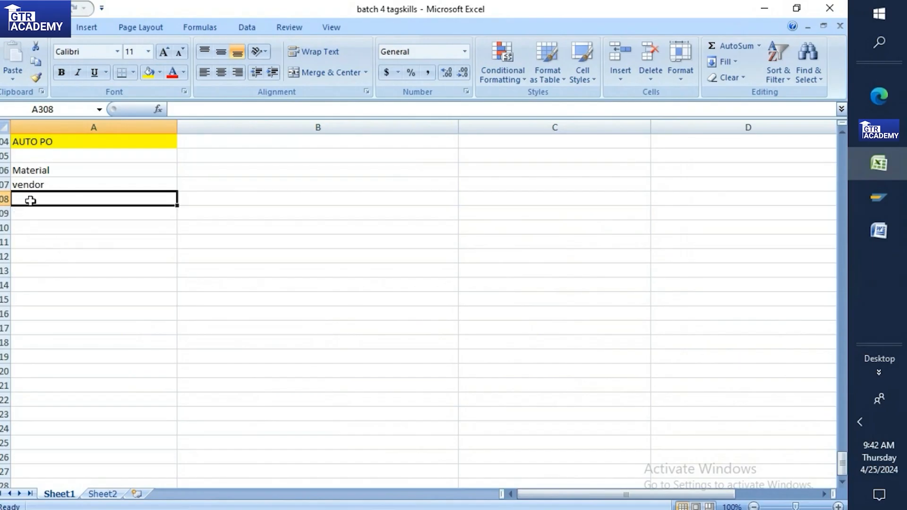
{"action": "type", "text": "pir"}
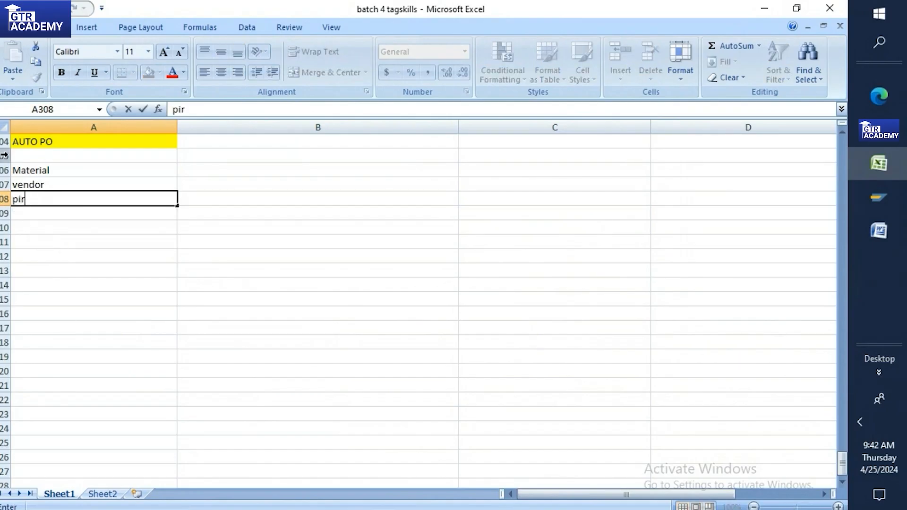
{"action": "left_click", "coordinate": [32, 215]}
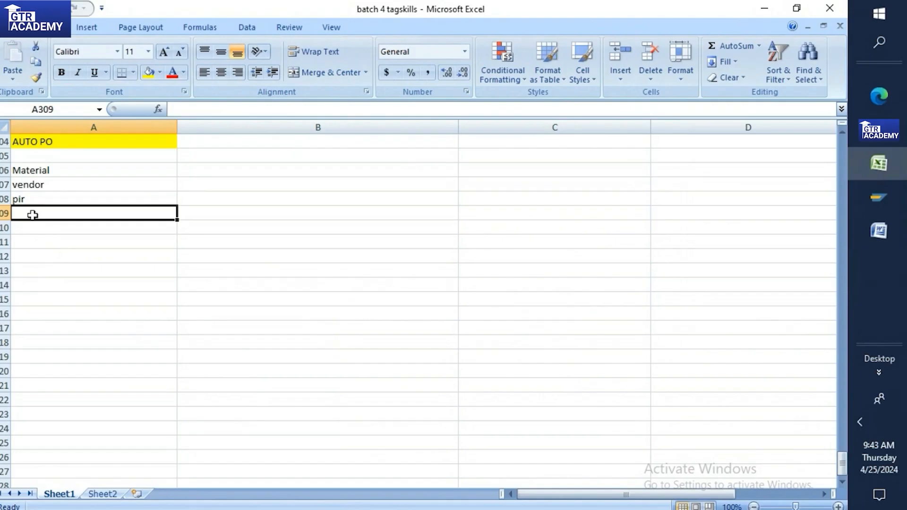
Step: In the Word notes, type 'Automatic PO' at the top of the blank last page
{"action": "left_click", "coordinate": [878, 230]}
{"action": "scroll", "coordinate": [326, 234], "scroll_direction": "down", "scroll_amount": 15}
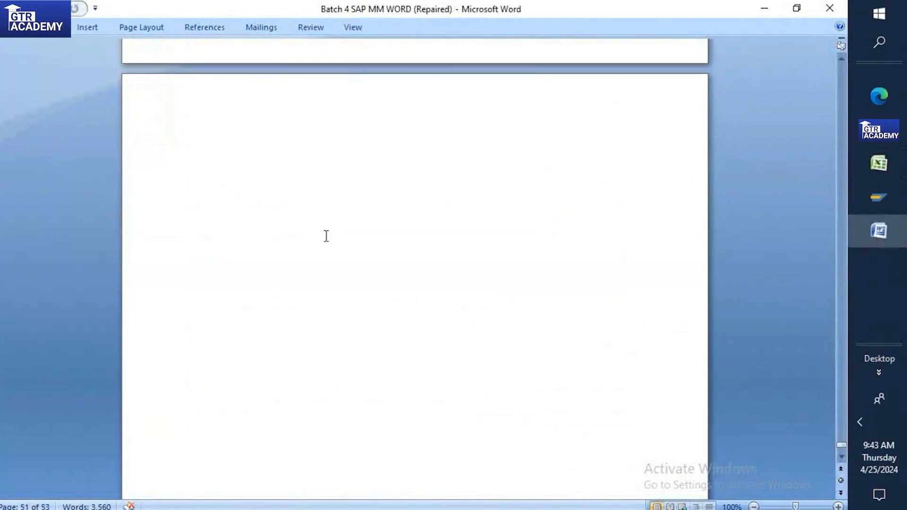
{"action": "left_click", "coordinate": [202, 163]}
{"action": "type", "text": "Automati"}
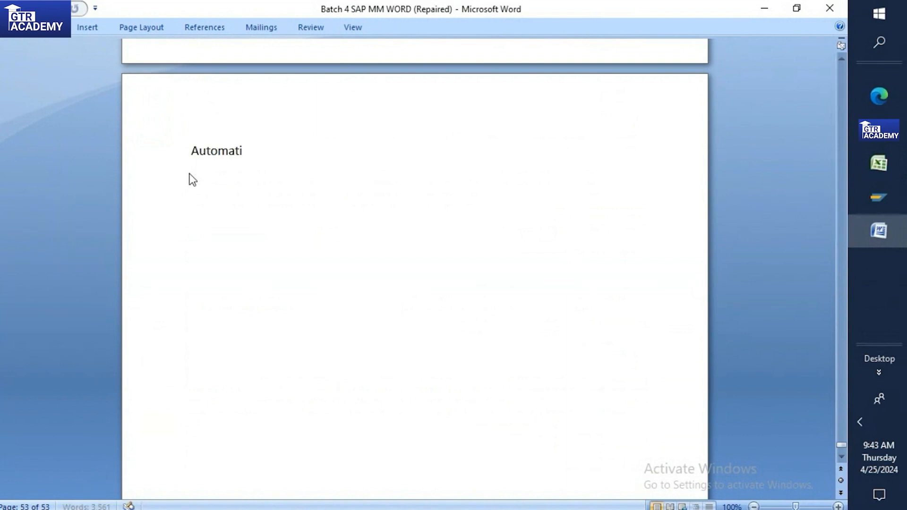
{"action": "type", "text": "c PO"}
{"action": "key", "text": "Return"}
{"action": "key", "text": "Return"}
Step: Indent the Automatic PO heading, highlight it yellow at 20 pt, and acknowledge the SAP error
{"action": "left_click", "coordinate": [194, 144]}
{"action": "key", "text": "Tab"}
{"action": "key", "text": "Tab"}
{"action": "key", "text": "Tab"}
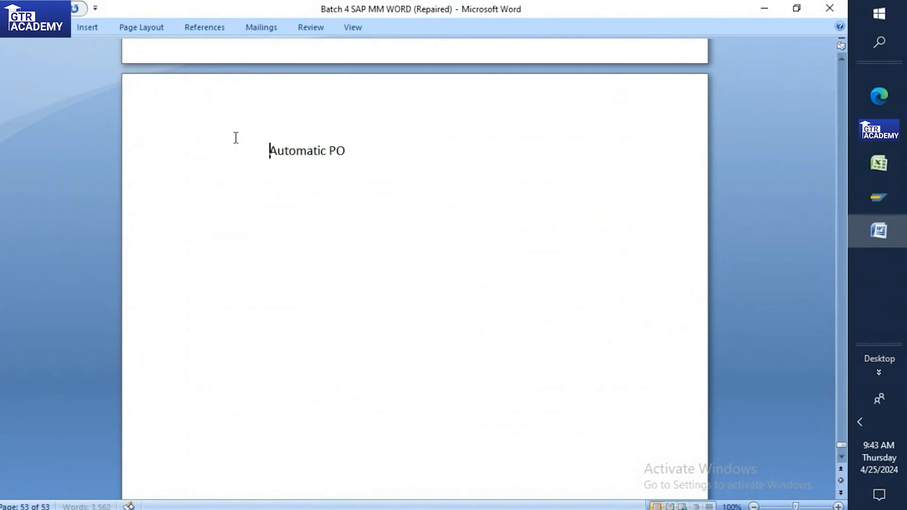
{"action": "left_click_drag", "start_coordinate": [269, 151], "coordinate": [348, 151]}
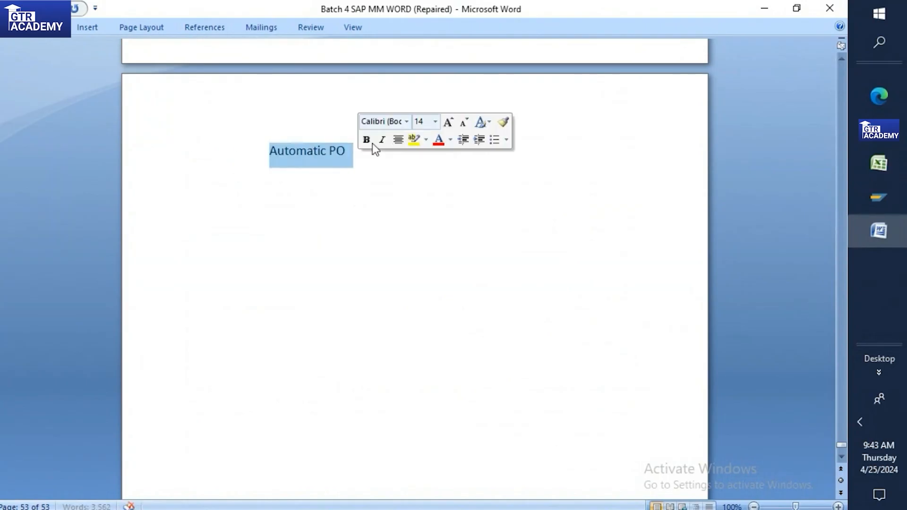
{"action": "left_click", "coordinate": [414, 140]}
{"action": "left_click", "coordinate": [435, 122]}
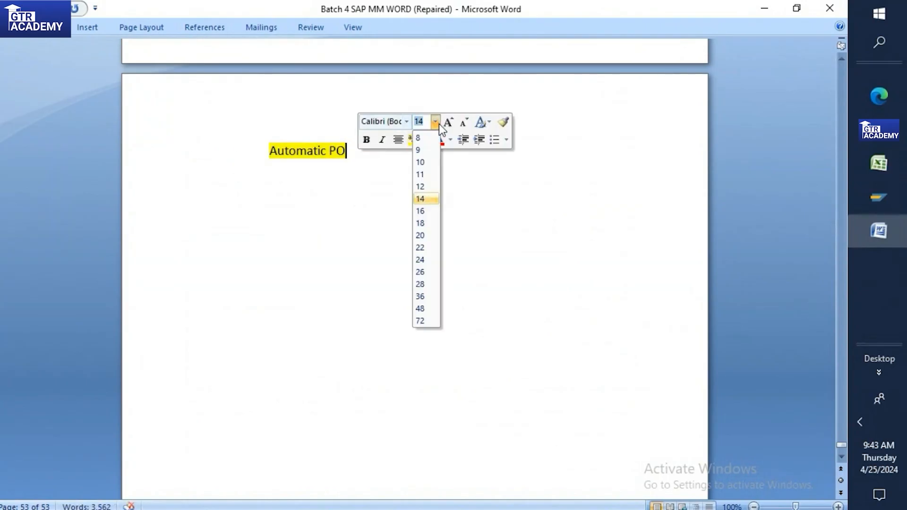
{"action": "left_click", "coordinate": [419, 235]}
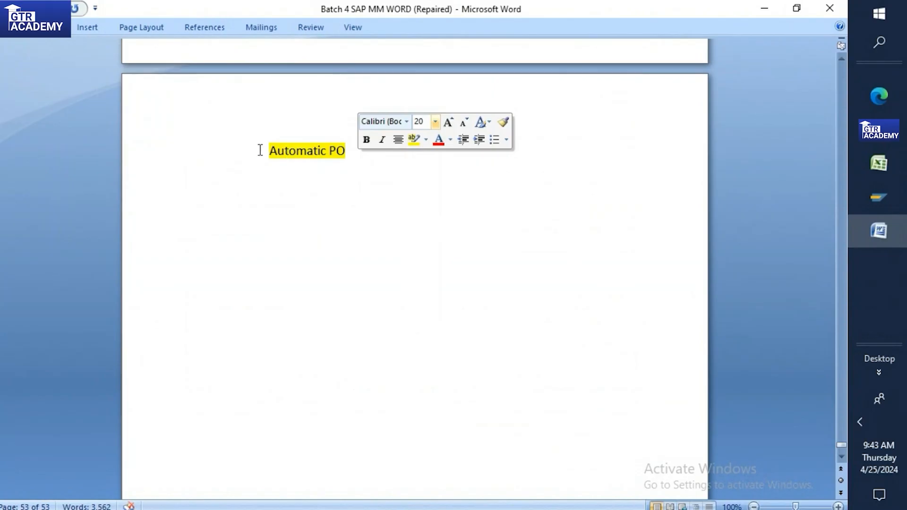
{"action": "left_click_drag", "start_coordinate": [259, 150], "coordinate": [363, 157]}
{"action": "left_click", "coordinate": [439, 117]}
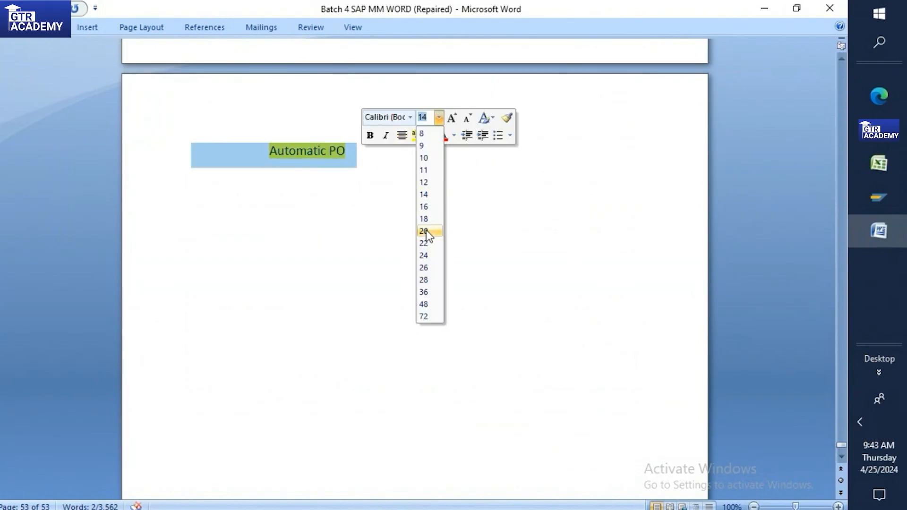
{"action": "left_click", "coordinate": [393, 227]}
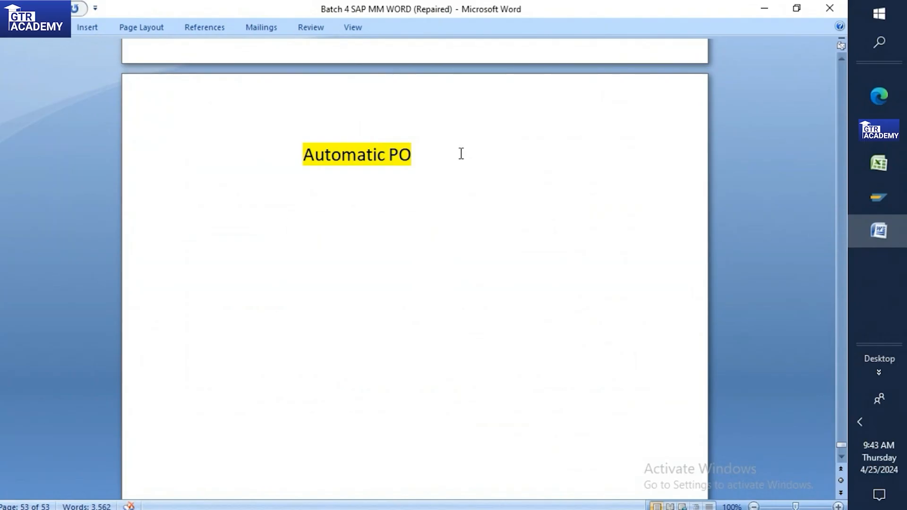
{"action": "left_click", "coordinate": [472, 335]}
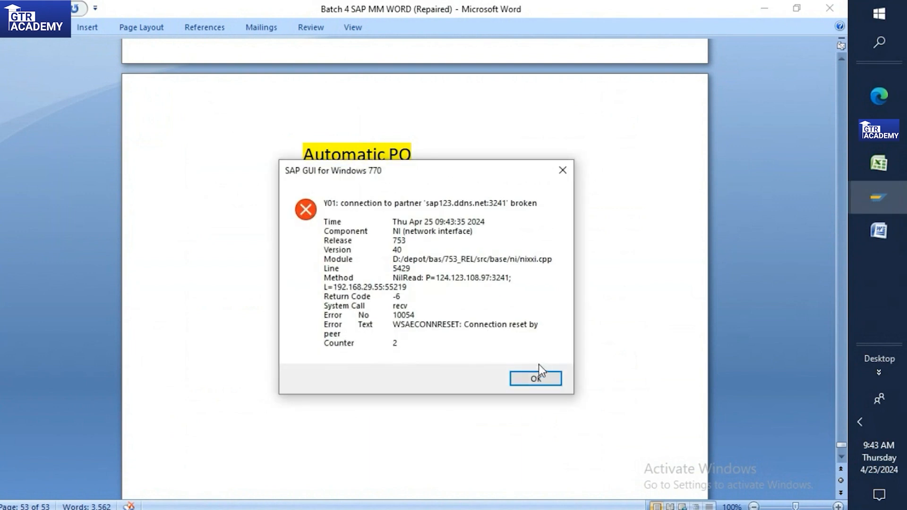
Step: Close the detailed SAP connection-error dialog
{"action": "left_click", "coordinate": [532, 378]}
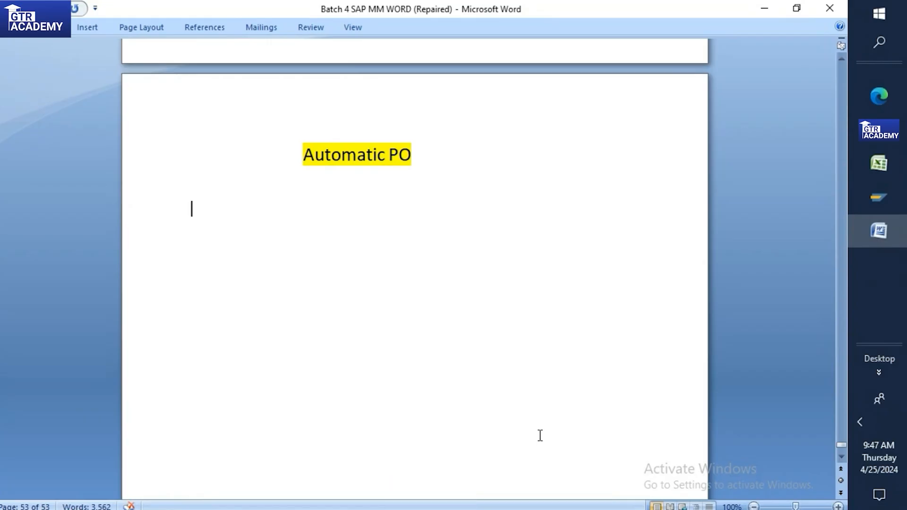
Step: Under the heading, add a 'Preruisites' line followed by '1)Material Master=Auto po check box('
{"action": "left_click", "coordinate": [186, 227]}
{"action": "type", "text": "Preruisites"}
{"action": "key", "text": "Return"}
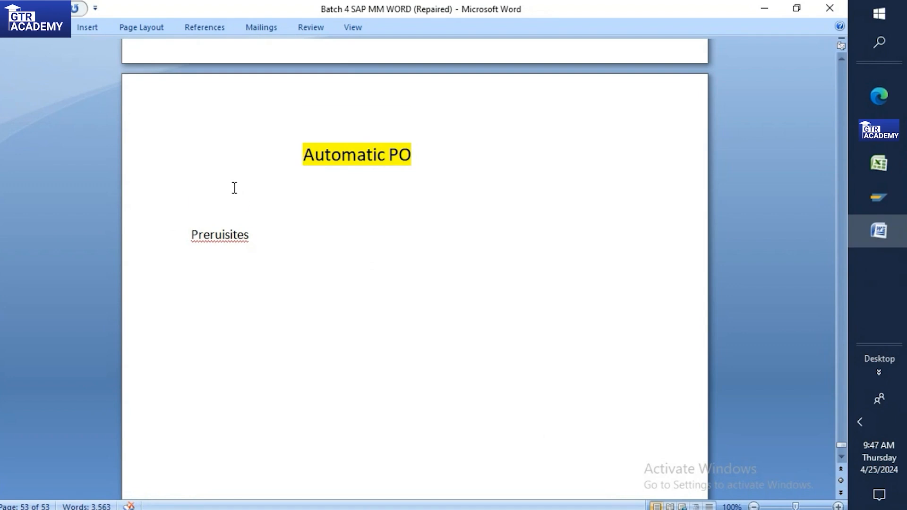
{"action": "scroll", "coordinate": [235, 188], "scroll_direction": "down", "scroll_amount": 1}
{"action": "type", "text": "1)"}
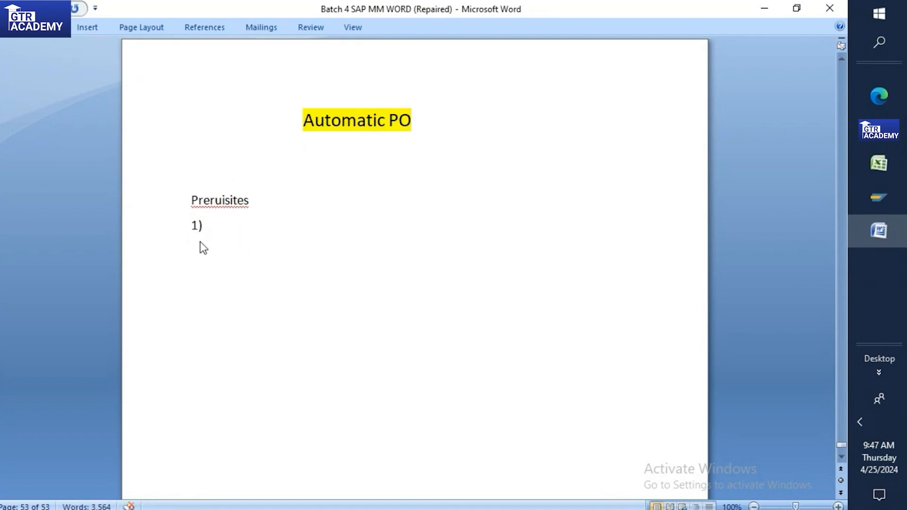
{"action": "type", "text": "Material"}
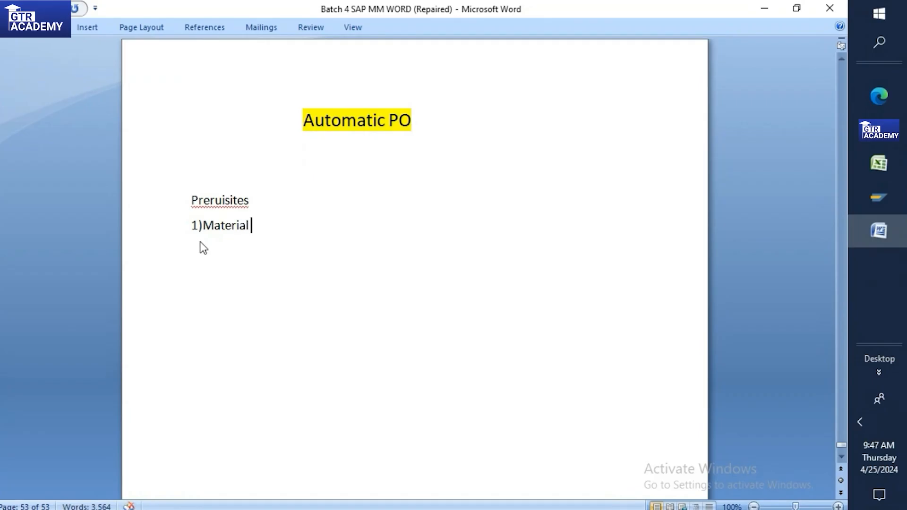
{"action": "type", "text": " Master=Auto p"}
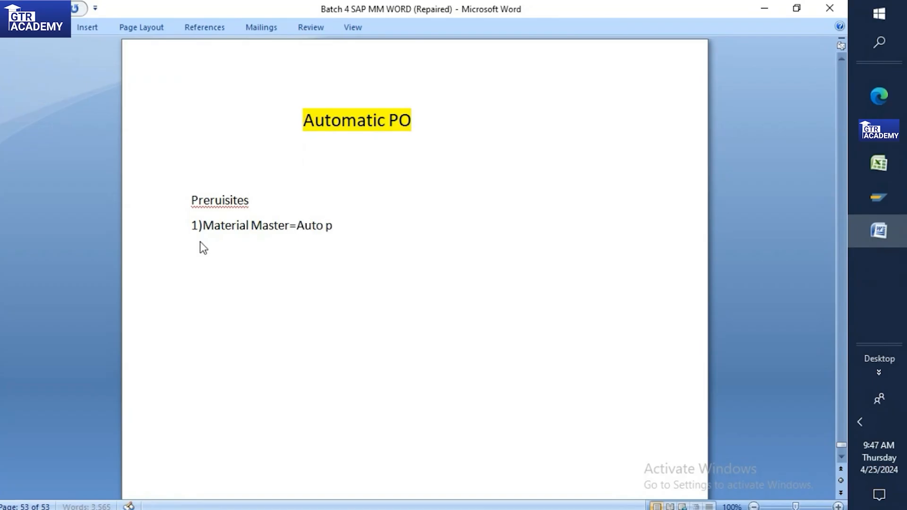
{"action": "type", "text": "o check box"}
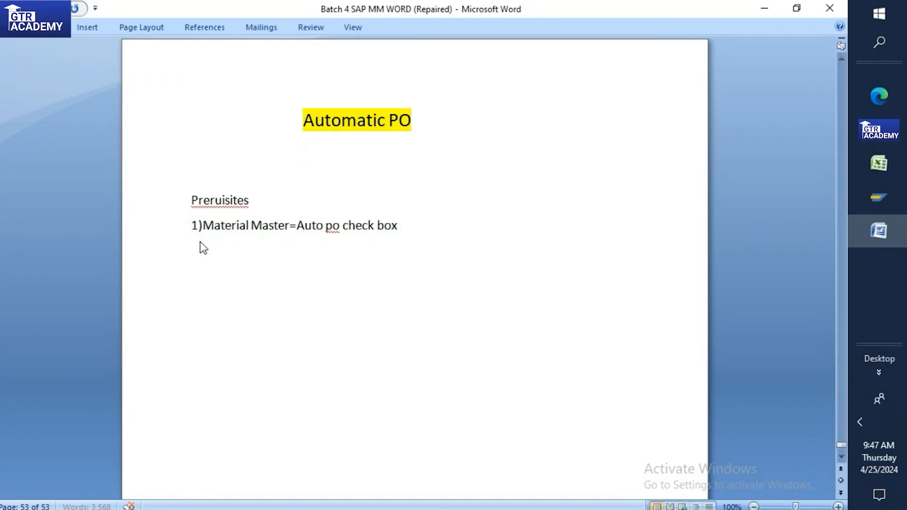
{"action": "type", "text": "("}
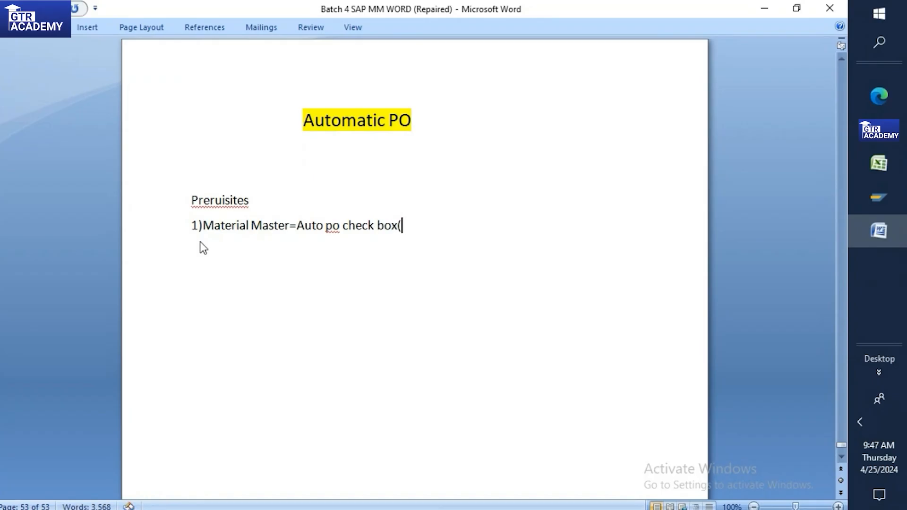
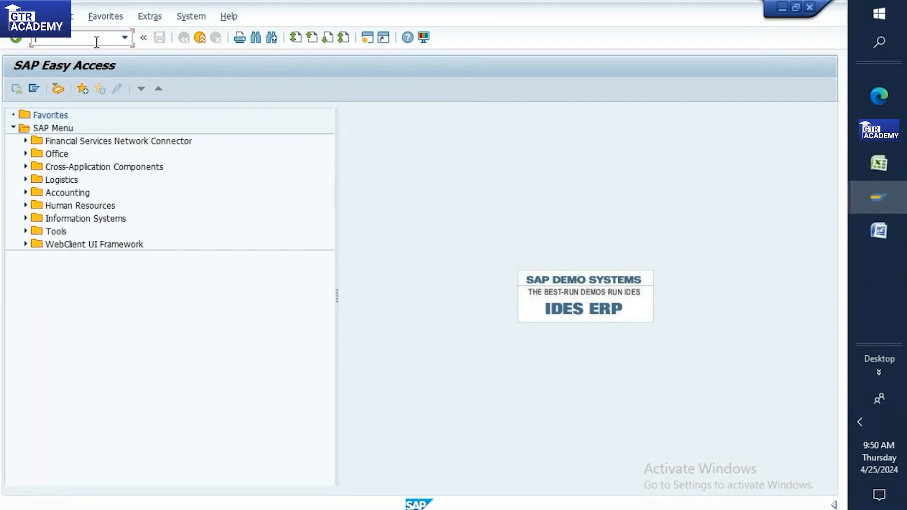
Step: Start MM01 for a material with industry sector Mechanical Engineering and material type ROH Raw Material
{"action": "type", "text": "mm01"}
{"action": "key", "text": "Return"}
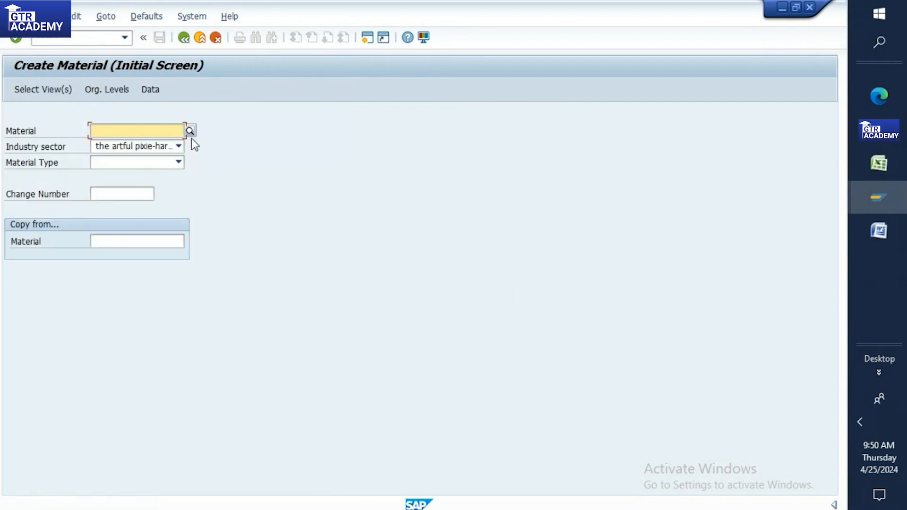
{"action": "left_click", "coordinate": [175, 146]}
{"action": "scroll", "coordinate": [136, 193], "scroll_direction": "down", "scroll_amount": 5}
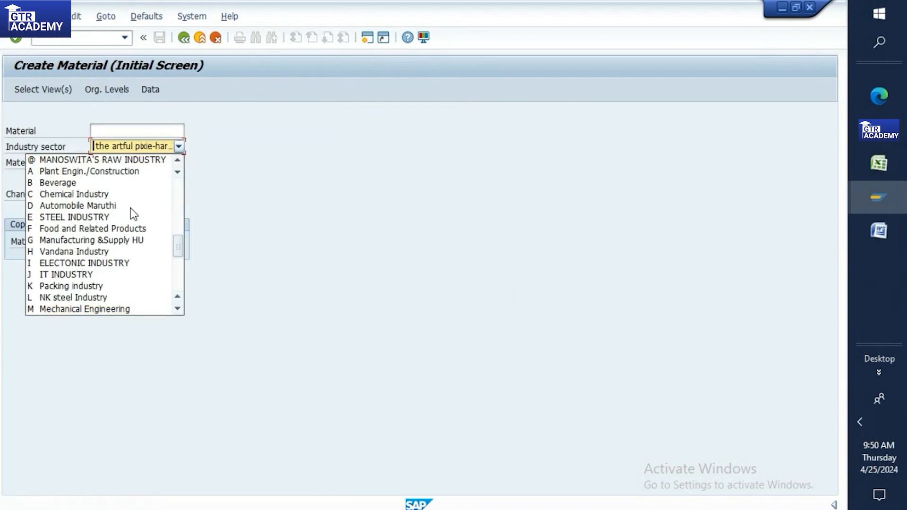
{"action": "left_click", "coordinate": [97, 310]}
{"action": "left_click", "coordinate": [93, 158]}
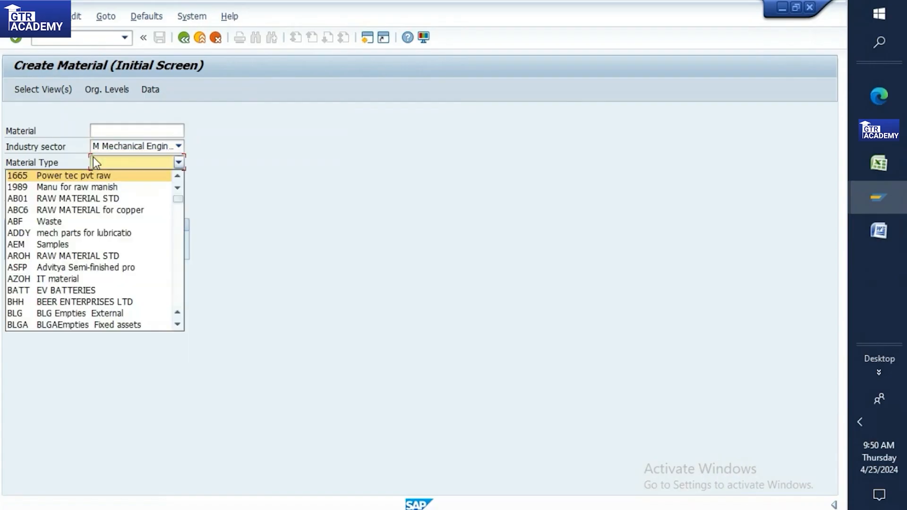
{"action": "key", "text": "r"}
{"action": "left_click", "coordinate": [78, 325]}
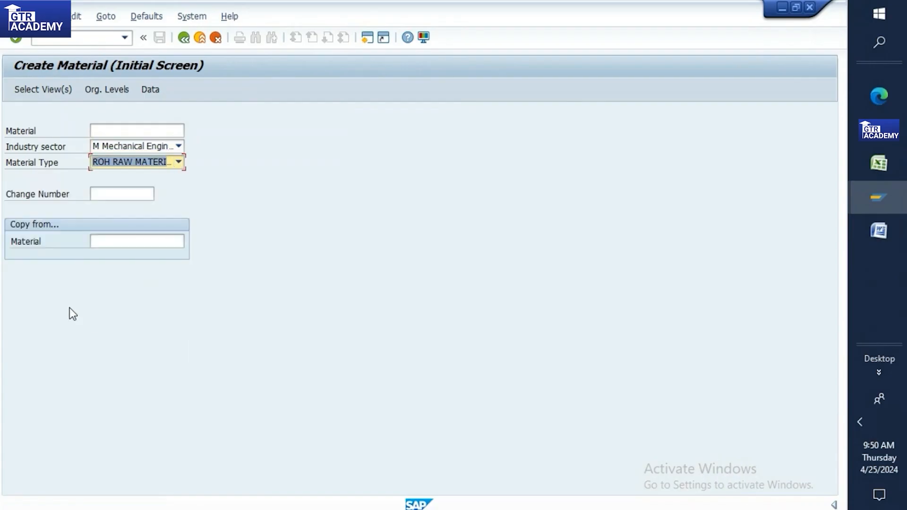
Step: Confirm the selected views and enter plant 1000
{"action": "key", "text": "Return"}
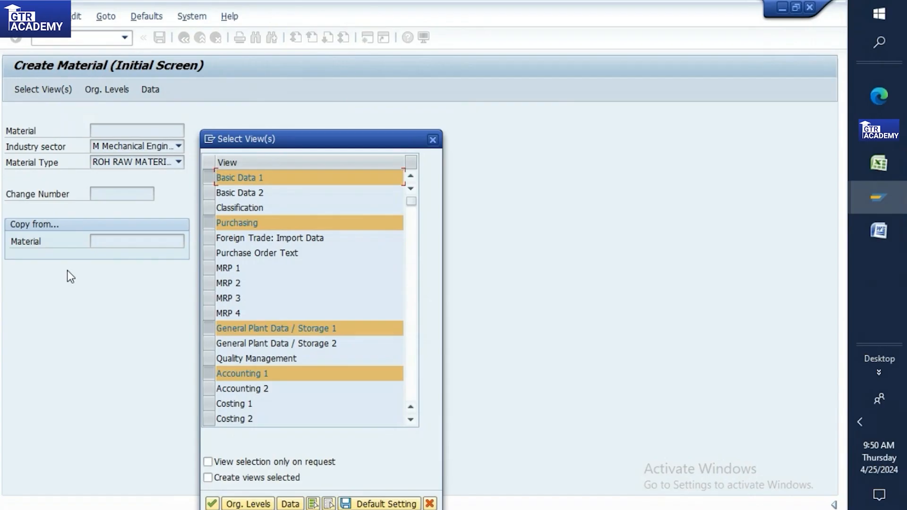
{"action": "key", "text": "Return"}
{"action": "type", "text": "1000"}
{"action": "key", "text": "Return"}
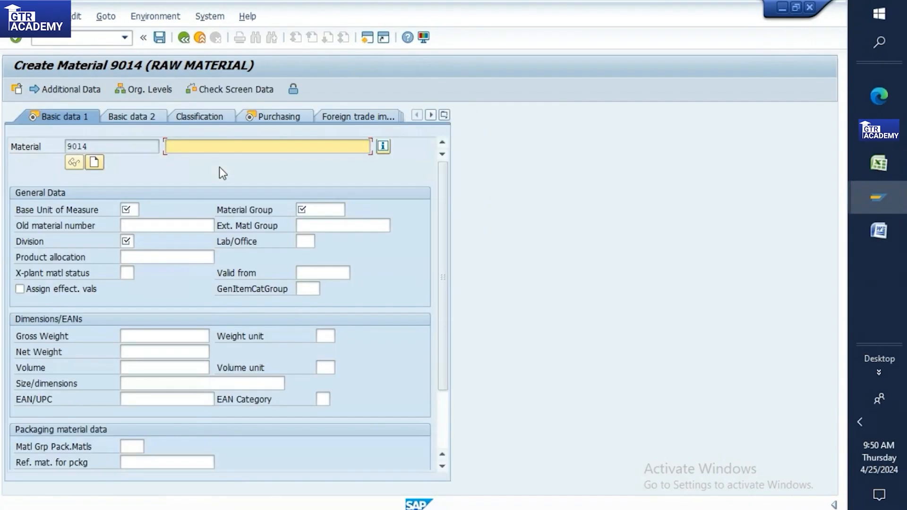
Step: Abandon the unfinished material 9014 and restart /nMM01 to reach the organizational levels
{"action": "left_click", "coordinate": [186, 38]}
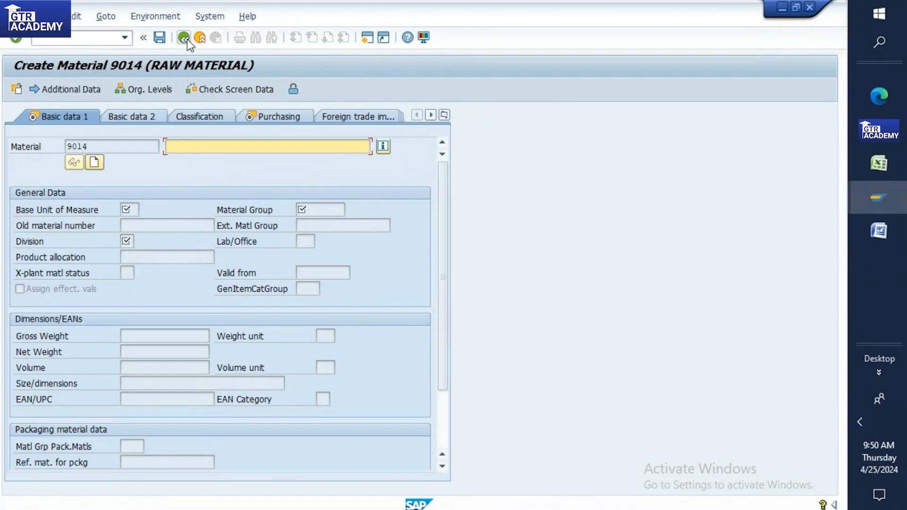
{"action": "left_click", "coordinate": [104, 40]}
{"action": "type", "text": "/nmm0"}
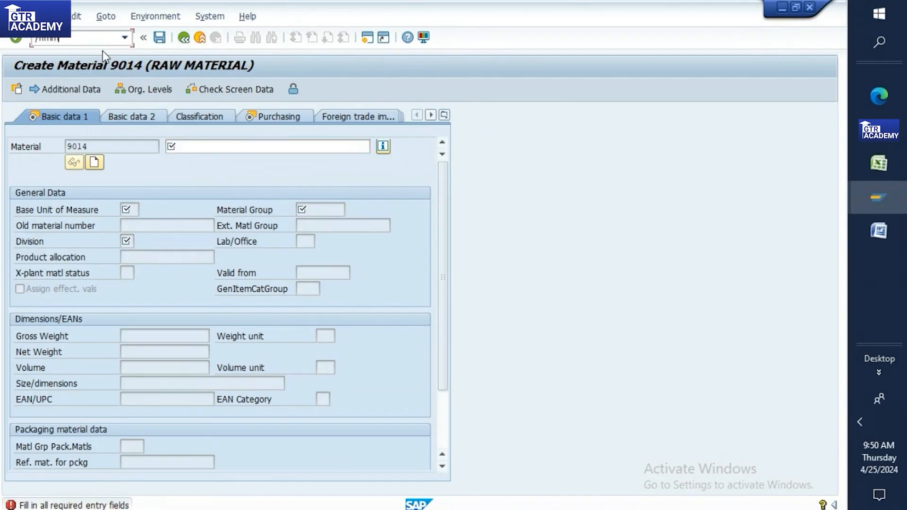
{"action": "type", "text": "1"}
{"action": "key", "text": "Return"}
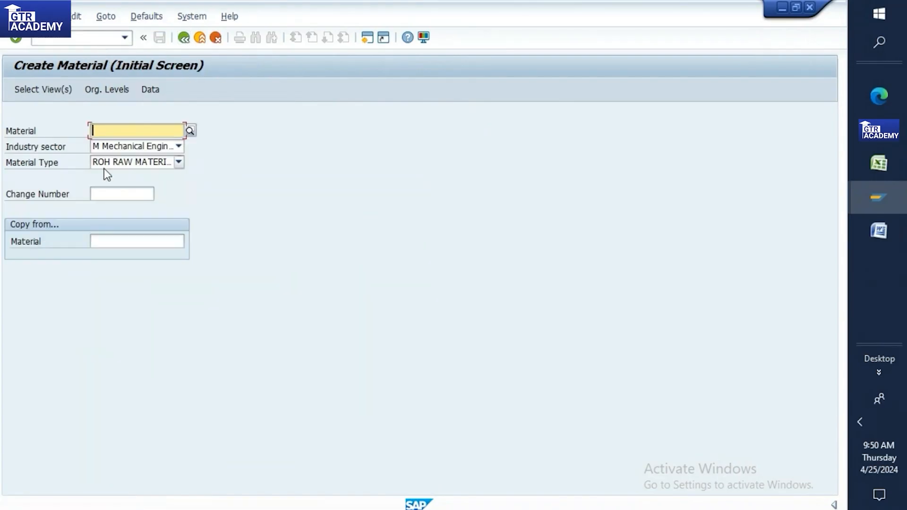
{"action": "key", "text": "Return"}
{"action": "key", "text": "Return"}
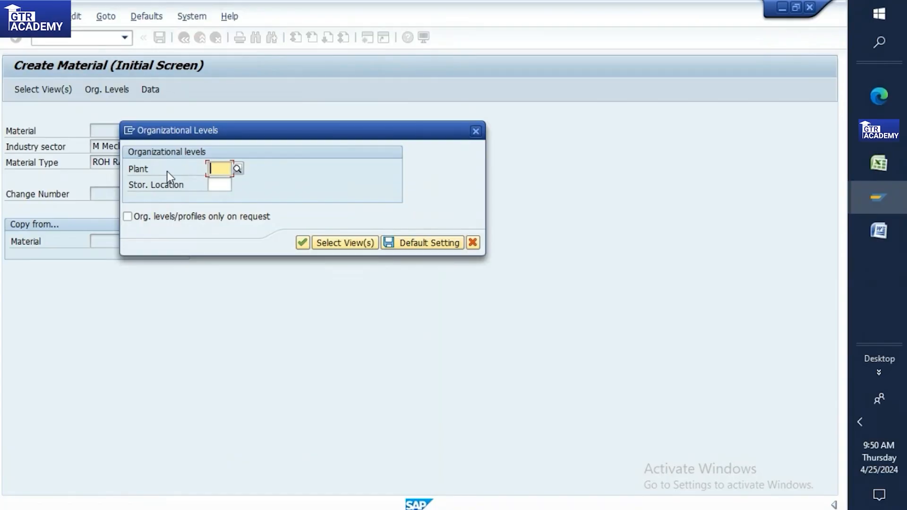
Step: Set the organizational levels to plant TP10 and storage location RM00
{"action": "type", "text": "tp10"}
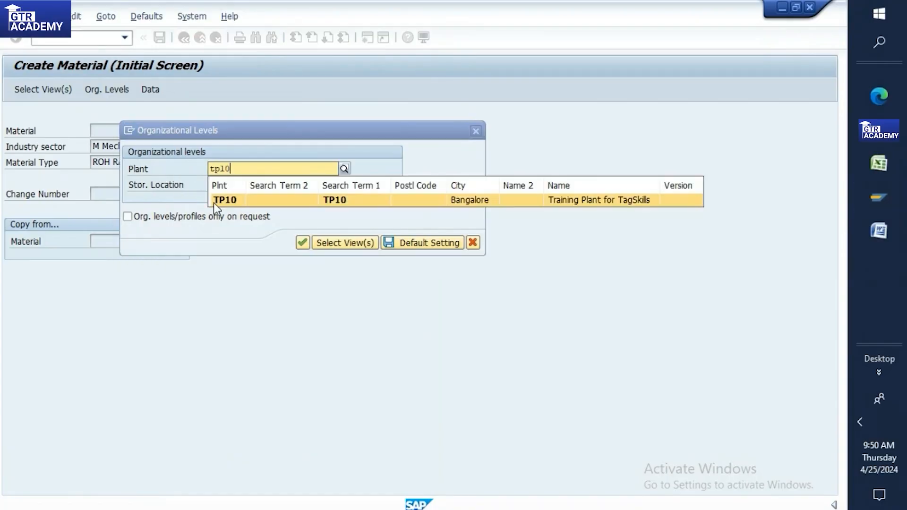
{"action": "left_click", "coordinate": [213, 201]}
{"action": "left_click", "coordinate": [215, 185]}
{"action": "type", "text": "rm00"}
{"action": "left_click", "coordinate": [233, 215]}
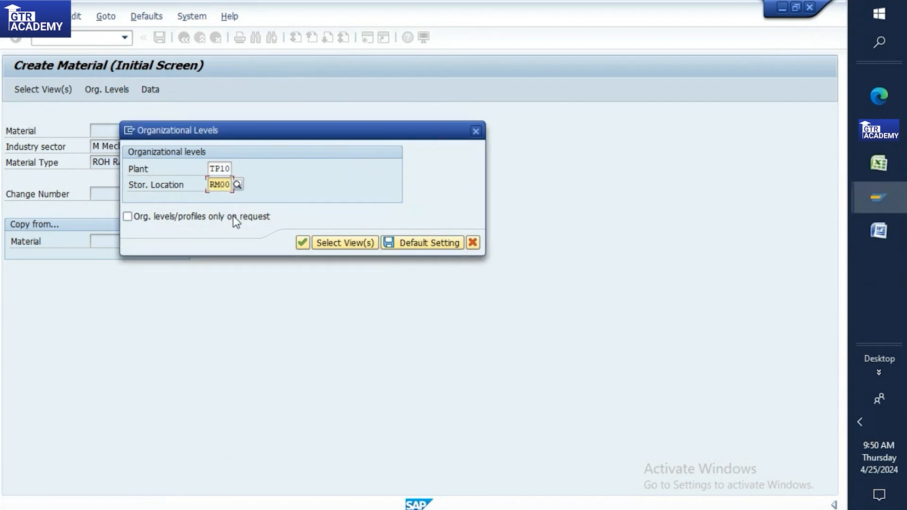
{"action": "key", "text": "Return"}
Step: Enter description 'auto po', base unit KG, material group 0.200 and division 08
{"action": "type", "text": "auto po"}
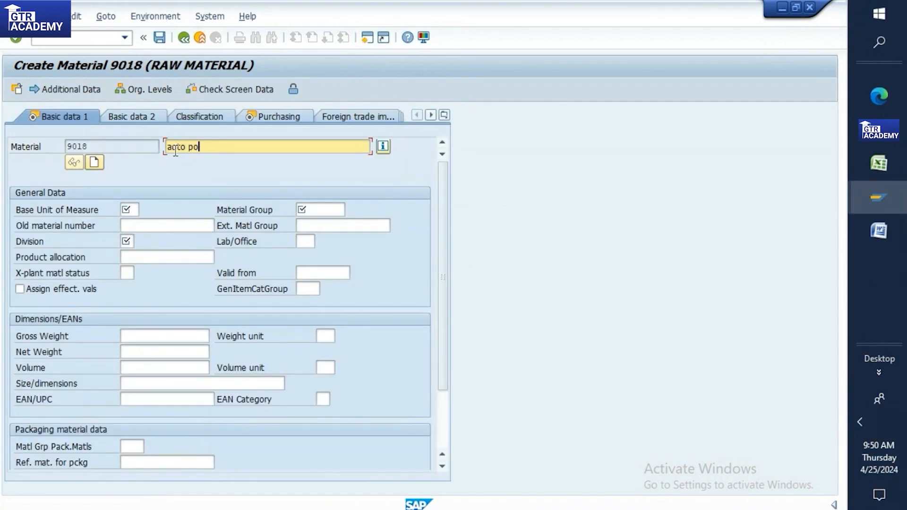
{"action": "left_click", "coordinate": [127, 209]}
{"action": "type", "text": "k"}
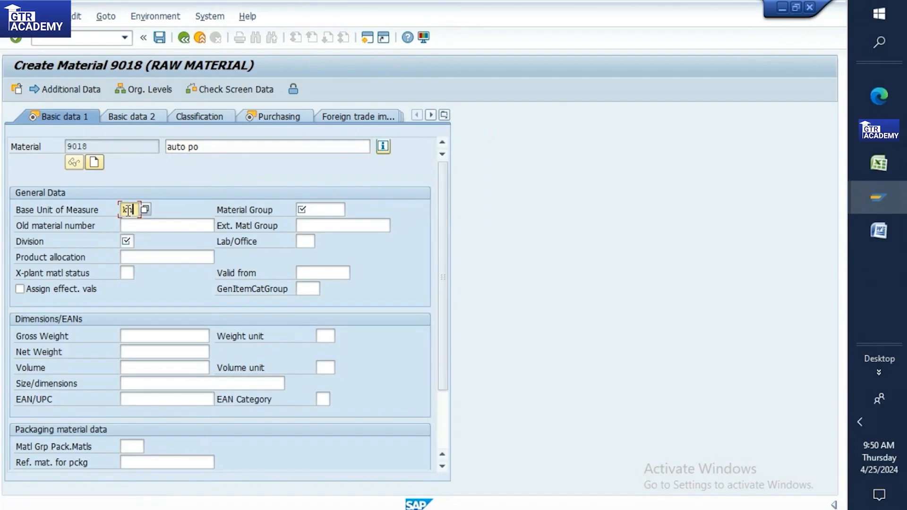
{"action": "type", "text": "g"}
{"action": "left_click", "coordinate": [339, 210]}
{"action": "type", "text": "0"}
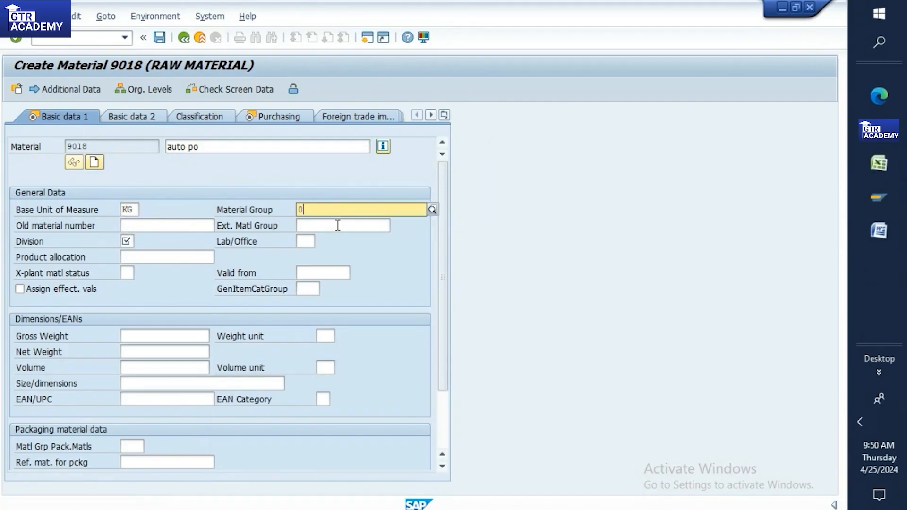
{"action": "left_click", "coordinate": [327, 241]}
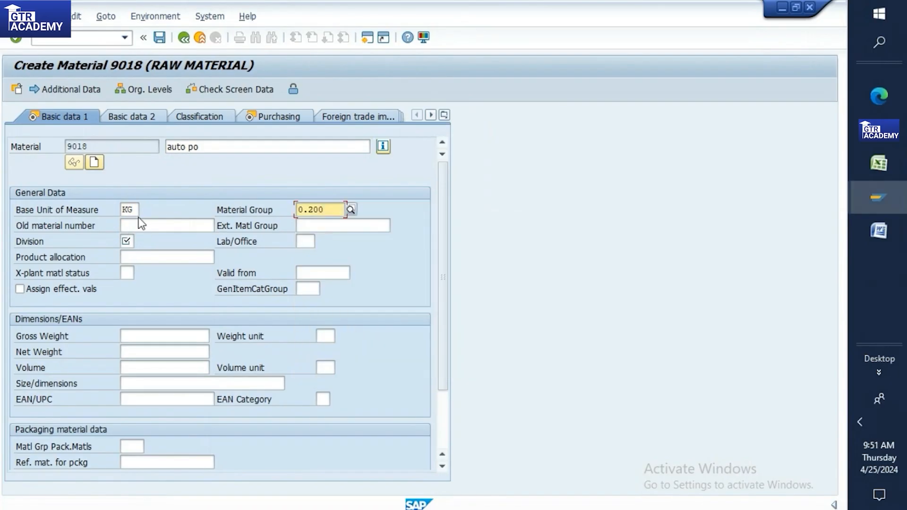
{"action": "left_click", "coordinate": [126, 241]}
{"action": "left_click", "coordinate": [140, 242]}
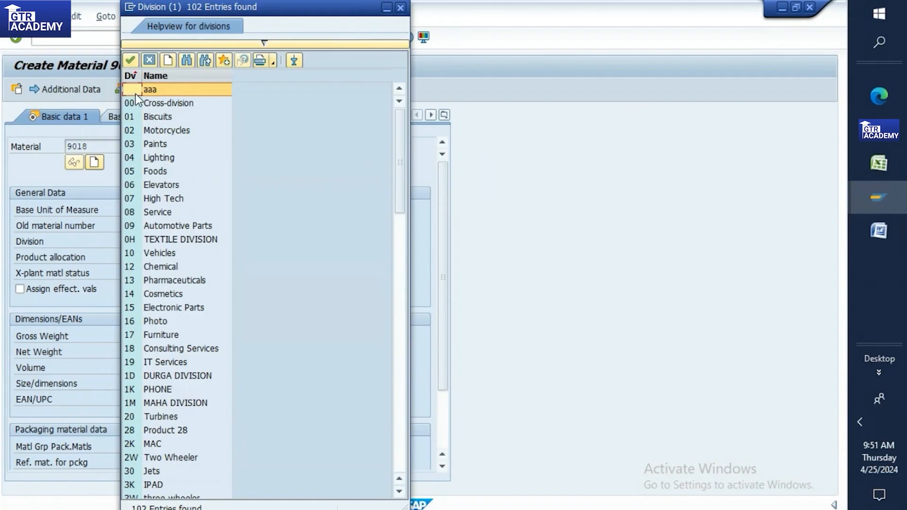
{"action": "double_click", "coordinate": [137, 212]}
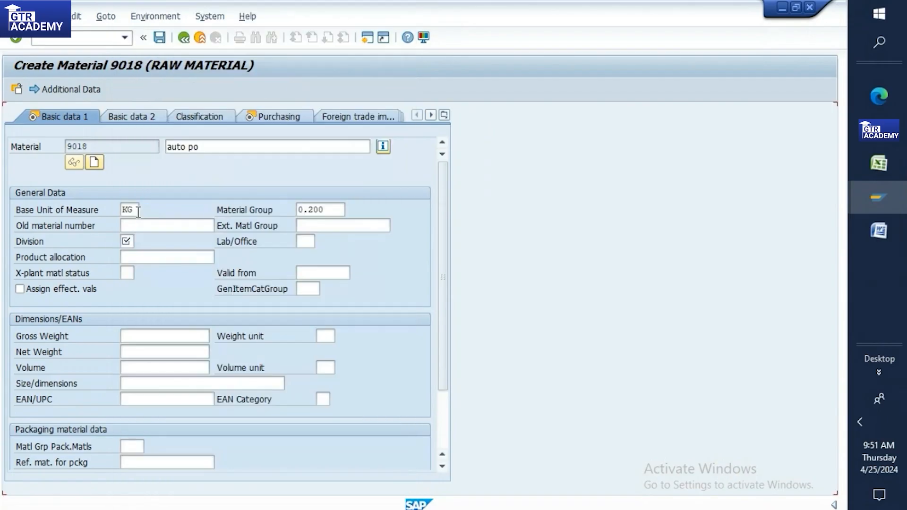
{"action": "key", "text": "Return"}
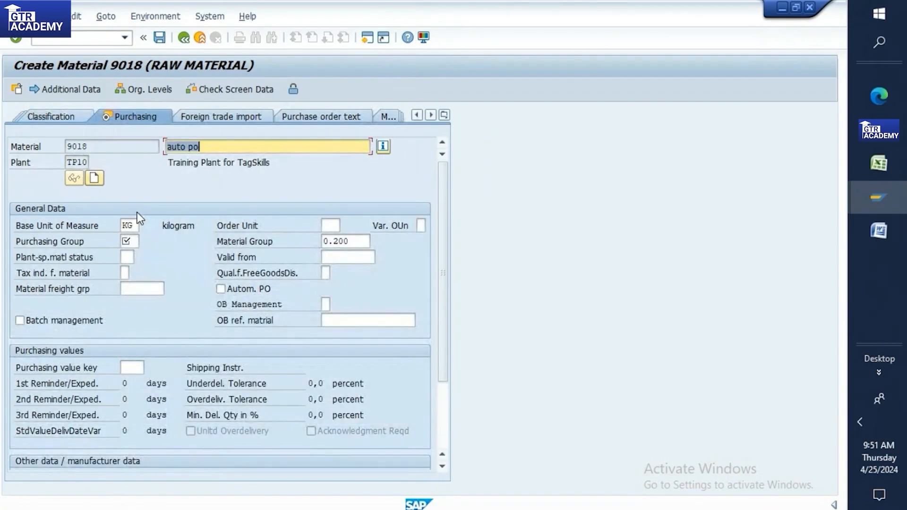
Step: Set purchasing group TP1 and turn on automatic purchase order for the material
{"action": "left_click", "coordinate": [134, 240]}
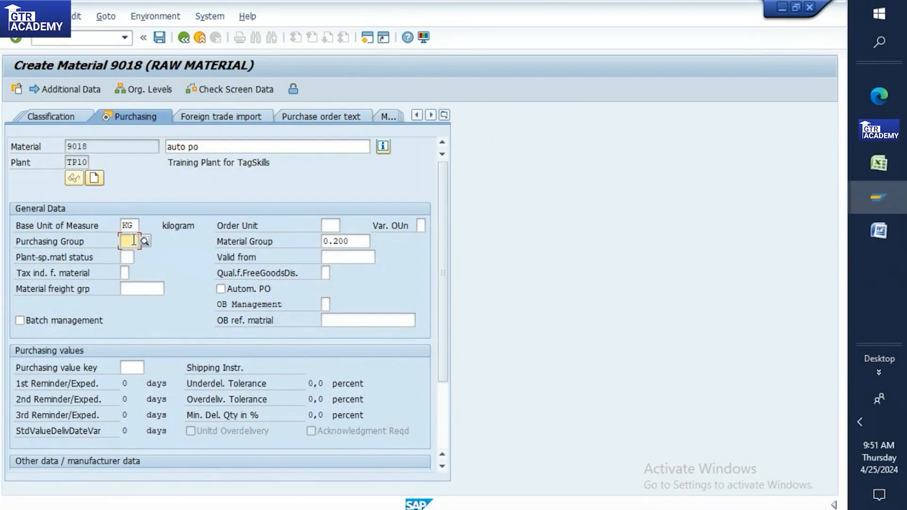
{"action": "left_click", "coordinate": [145, 241]}
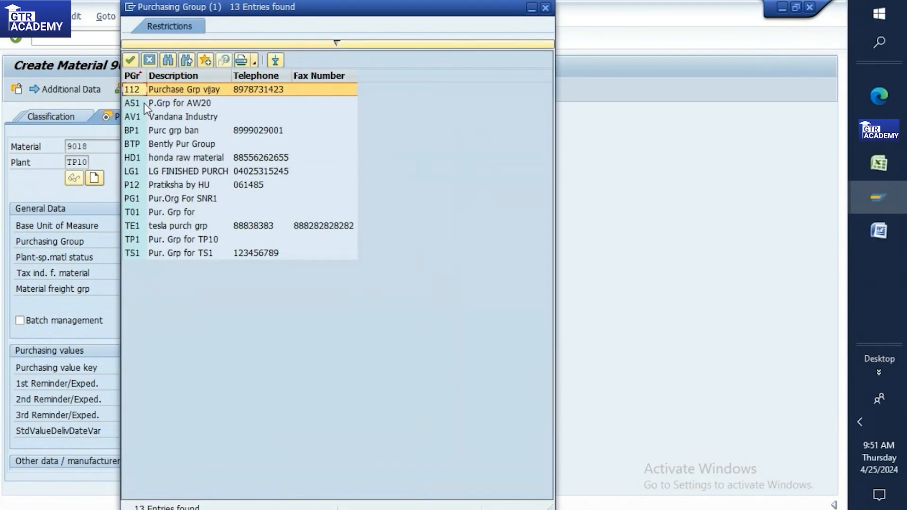
{"action": "double_click", "coordinate": [138, 240]}
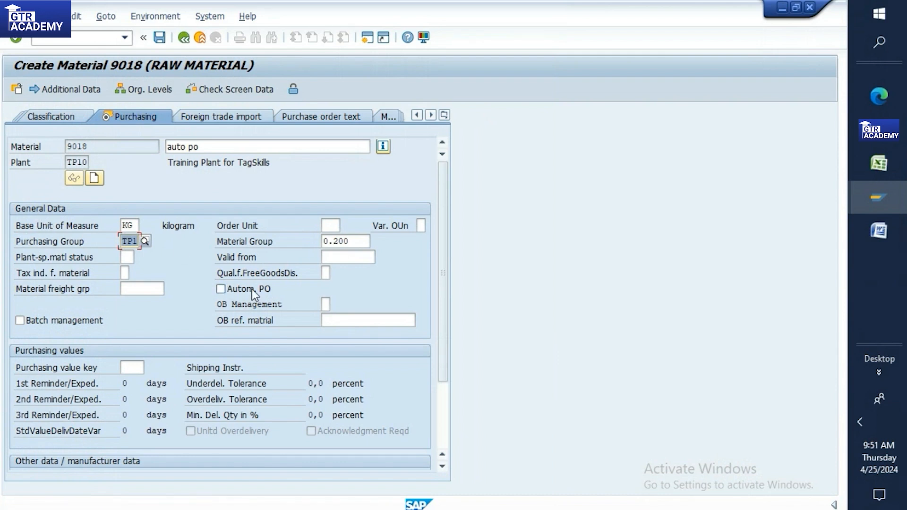
{"action": "left_click", "coordinate": [220, 288]}
Step: Enter valuation class 3 and moving price 10 in accounting, then save material 9018
{"action": "key", "text": "Return"}
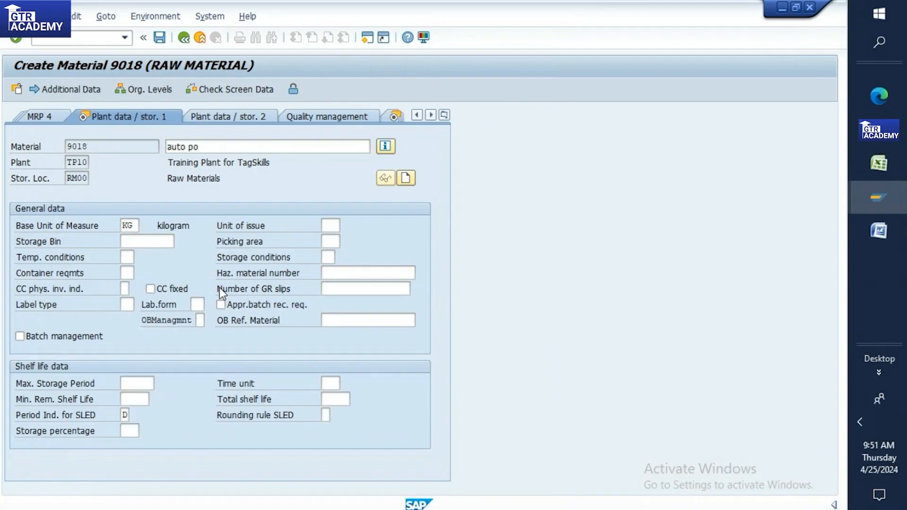
{"action": "key", "text": "Return"}
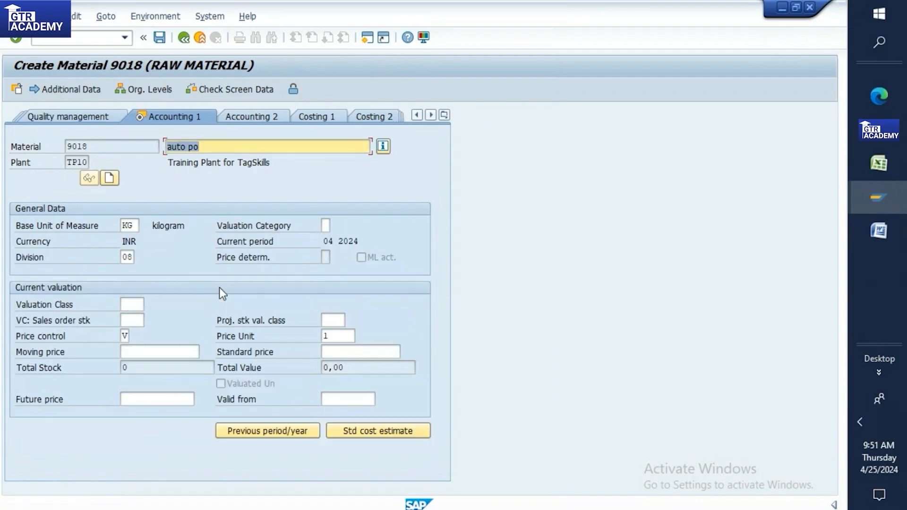
{"action": "left_click", "coordinate": [131, 305]}
{"action": "type", "text": "3"}
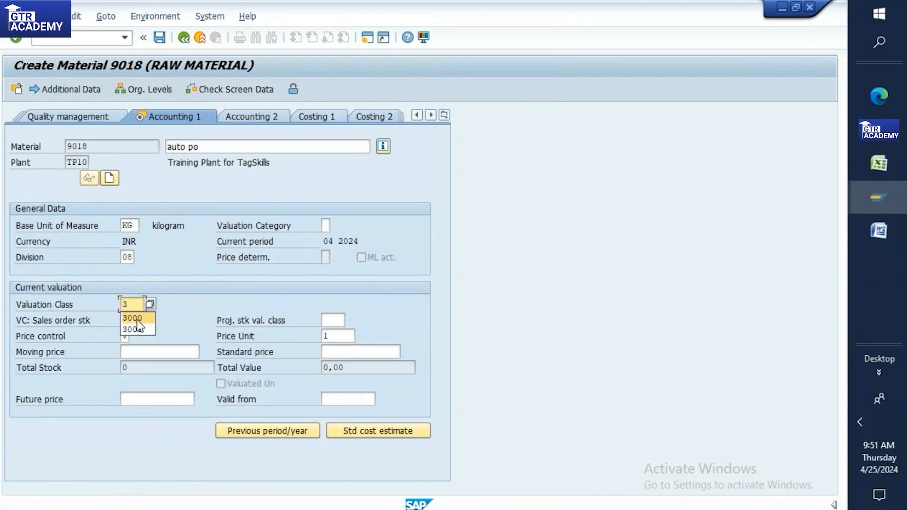
{"action": "left_click", "coordinate": [143, 351]}
{"action": "type", "text": "10"}
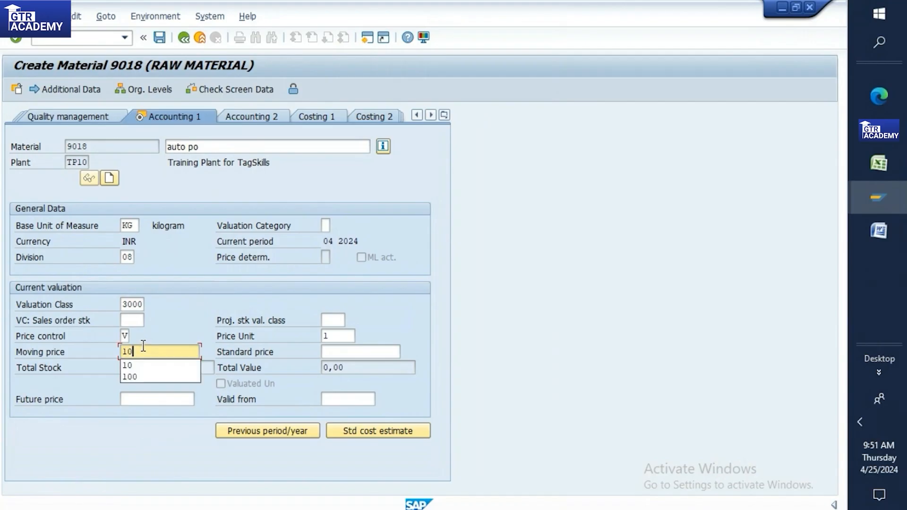
{"action": "key", "text": "Return"}
{"action": "left_click", "coordinate": [185, 295]}
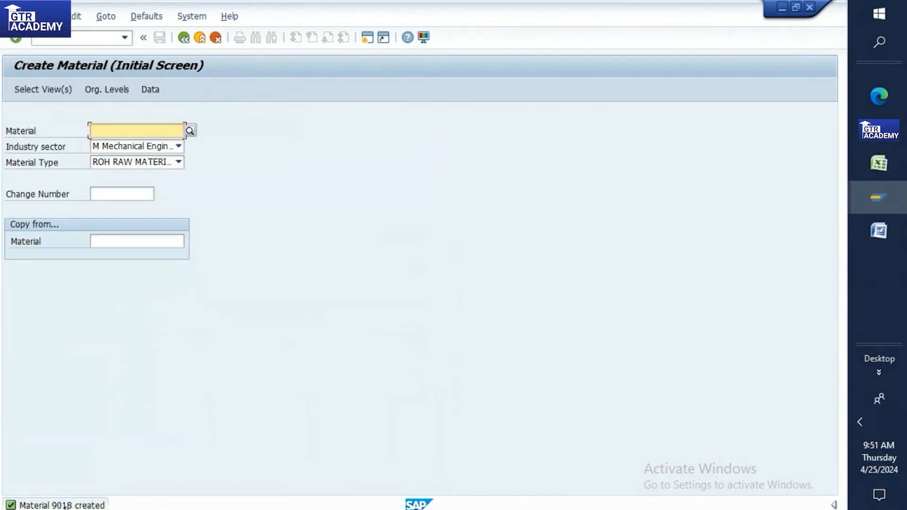
Step: Copy material number 9018 from the status message into Excel cell B306
{"action": "double_click", "coordinate": [75, 504]}
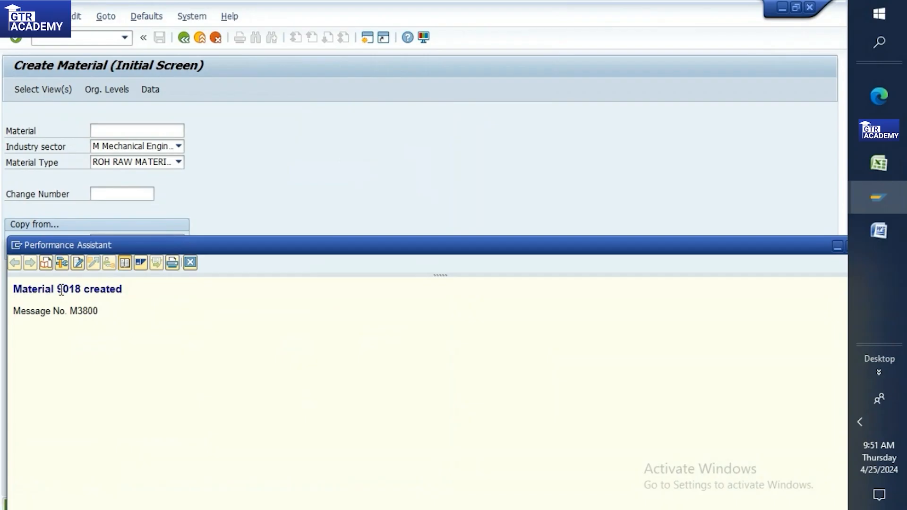
{"action": "double_click", "coordinate": [70, 290]}
{"action": "key", "text": "ctrl+c"}
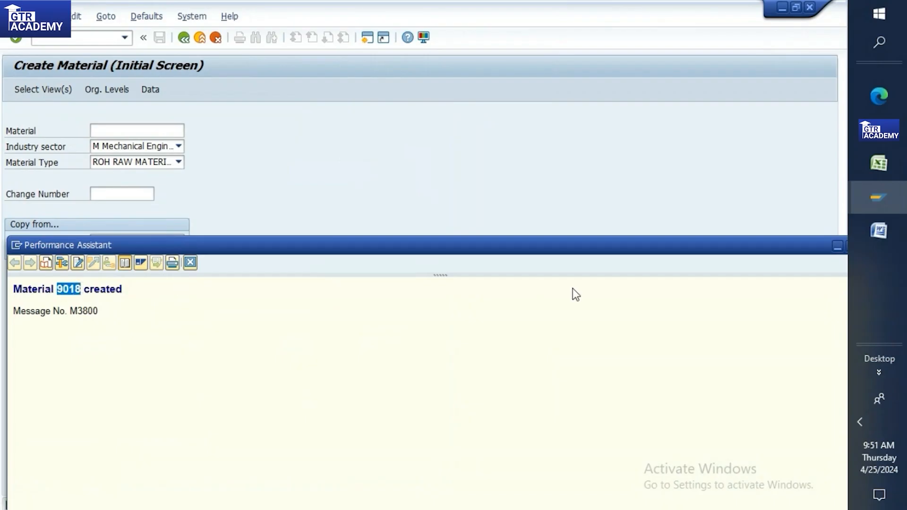
{"action": "left_click", "coordinate": [881, 159]}
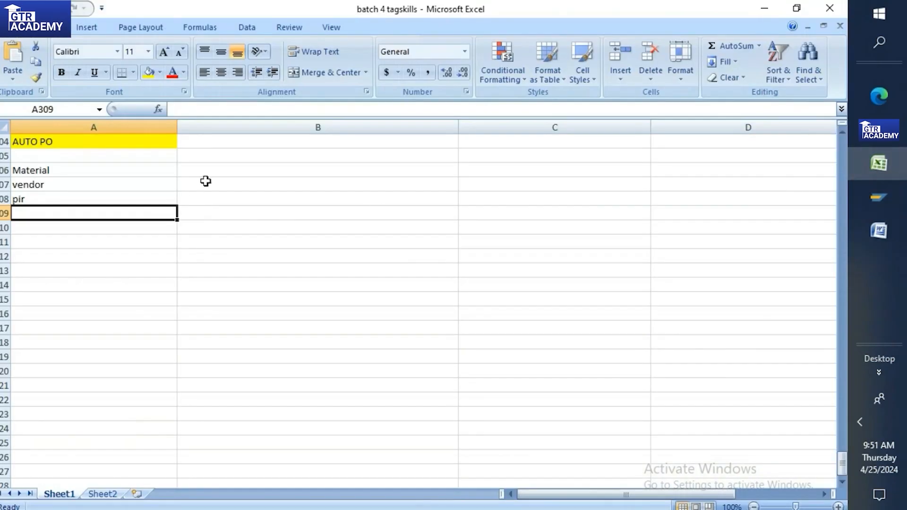
{"action": "left_click", "coordinate": [217, 168]}
{"action": "key", "text": "ctrl+v"}
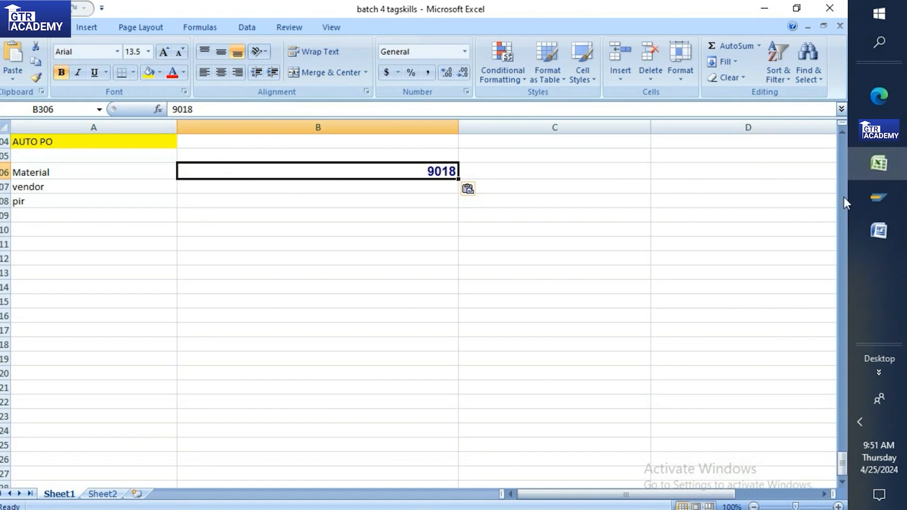
Step: Close the Performance Assistant window and return to SAP
{"action": "mouse_move", "coordinate": [877, 197]}
{"action": "left_click", "coordinate": [838, 266]}
{"action": "mouse_move", "coordinate": [761, 213]}
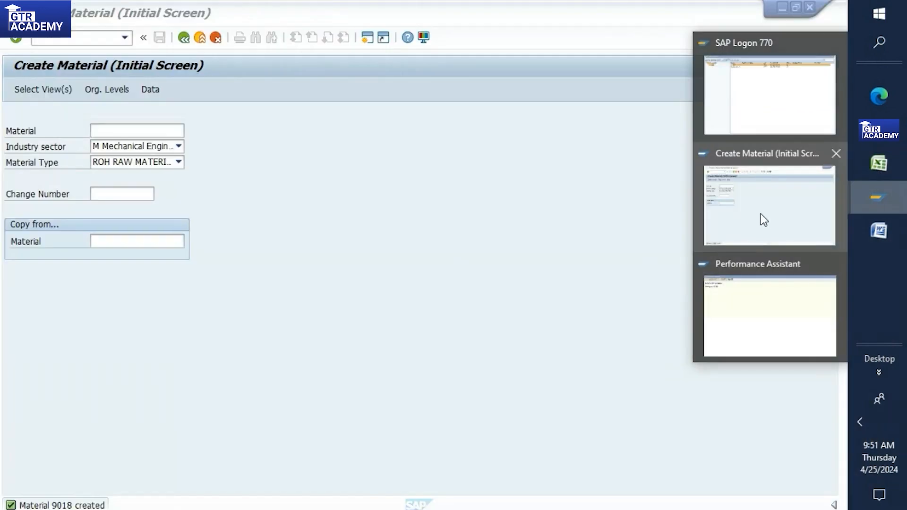
{"action": "left_click", "coordinate": [760, 222]}
Step: Run XK01 with company code 1989, purchasing organization TP10 and account group KRED
{"action": "left_click", "coordinate": [78, 36]}
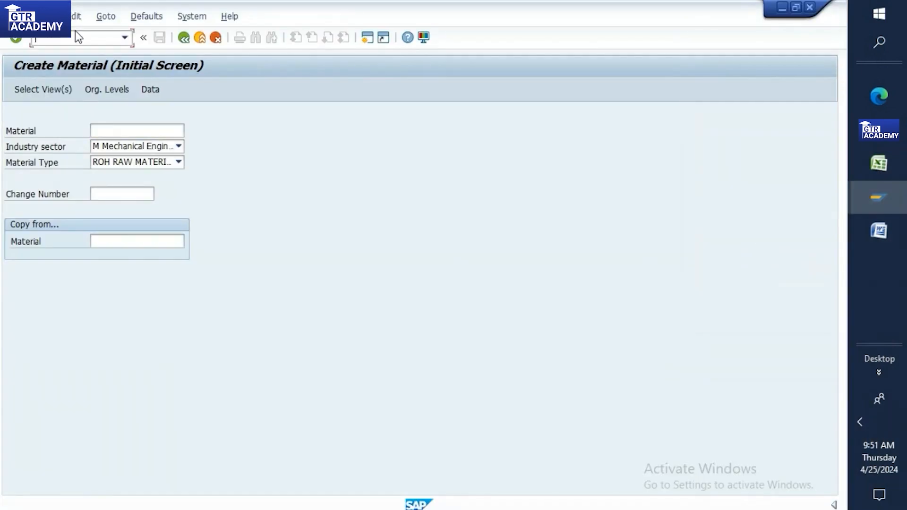
{"action": "type", "text": "/nxk01"}
{"action": "key", "text": "Return"}
{"action": "left_click", "coordinate": [130, 162]}
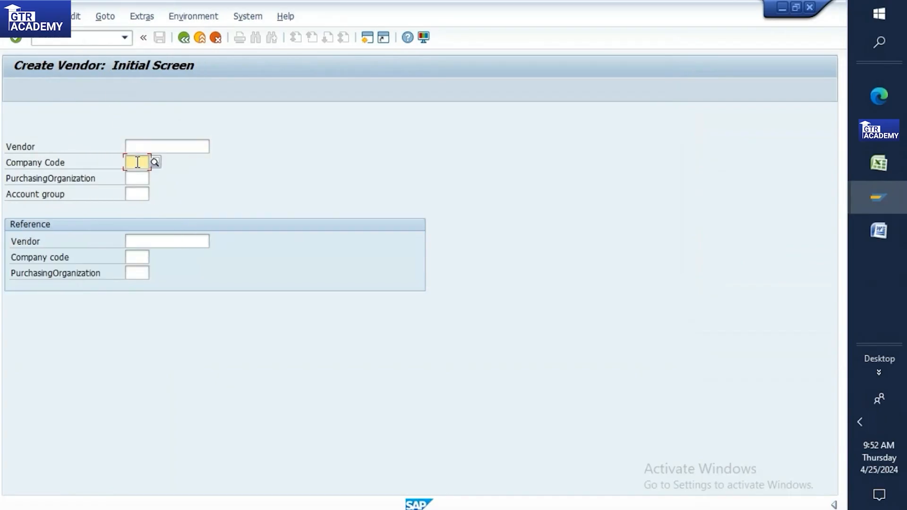
{"action": "type", "text": "1989"}
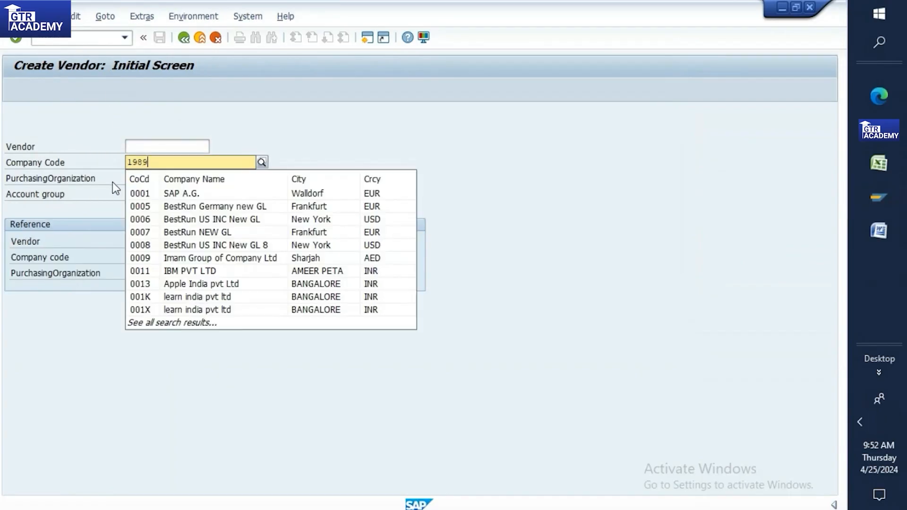
{"action": "left_click", "coordinate": [137, 177]}
{"action": "type", "text": "tp10"}
{"action": "left_click", "coordinate": [136, 196]}
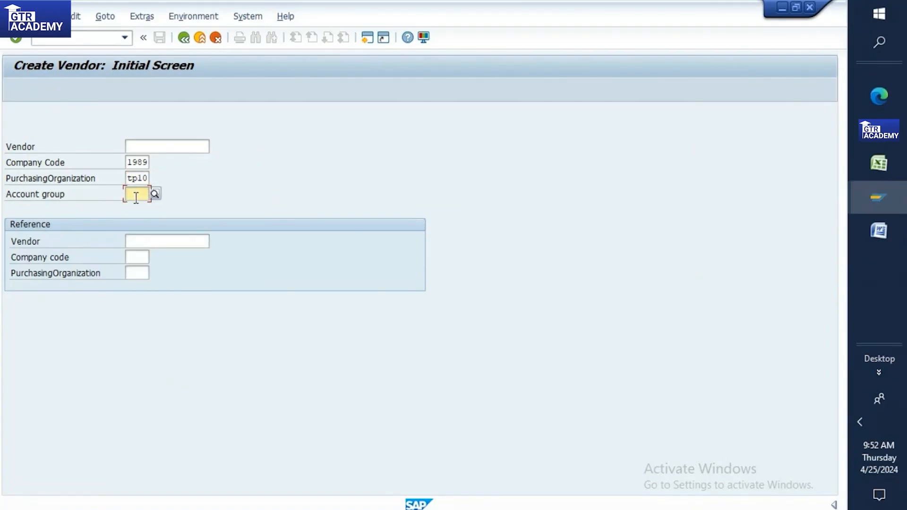
{"action": "type", "text": "kred"}
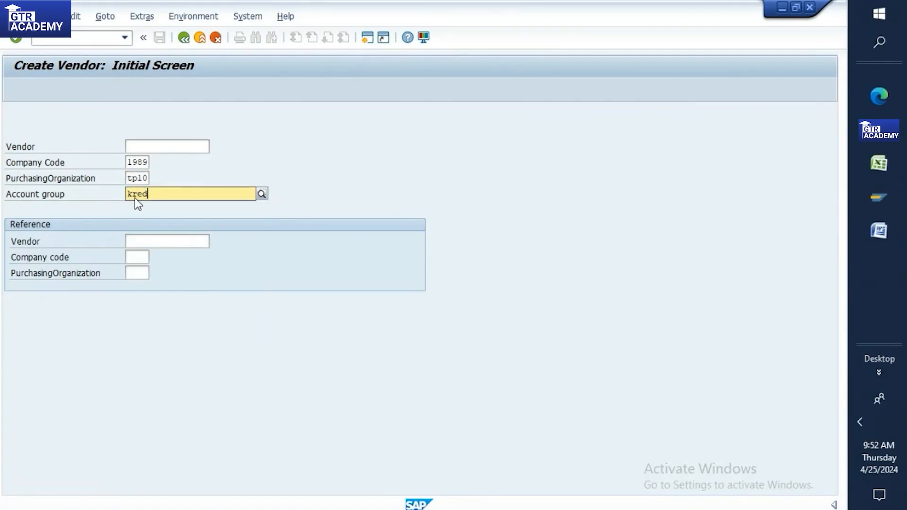
{"action": "key", "text": "Return"}
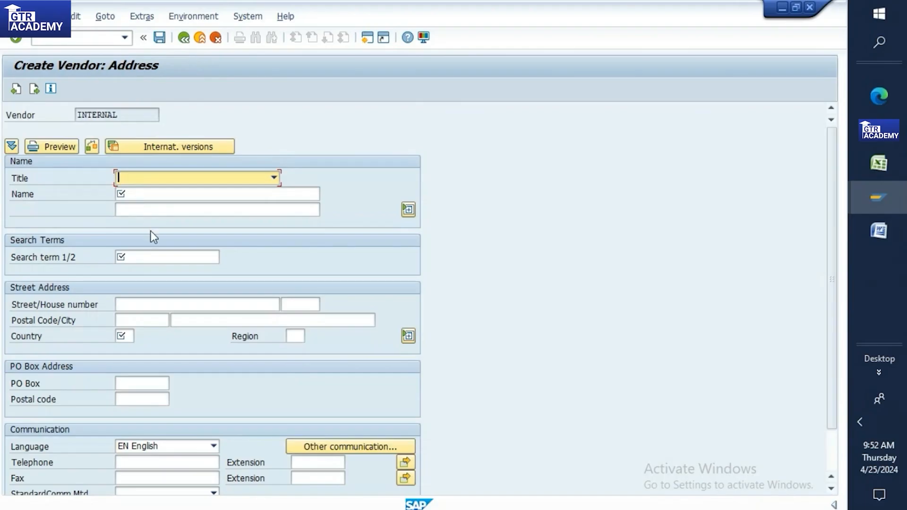
Step: Give the vendor title Company, name 'auto po vendor' and search term 35
{"action": "left_click", "coordinate": [140, 176]}
{"action": "left_click", "coordinate": [142, 189]}
{"action": "left_click", "coordinate": [132, 189]}
{"action": "type", "text": "aut"}
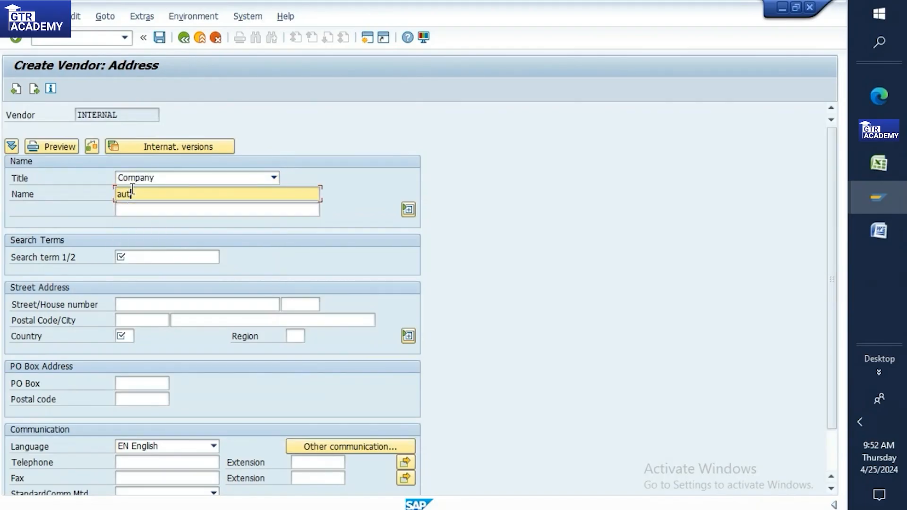
{"action": "type", "text": "o po vendor"}
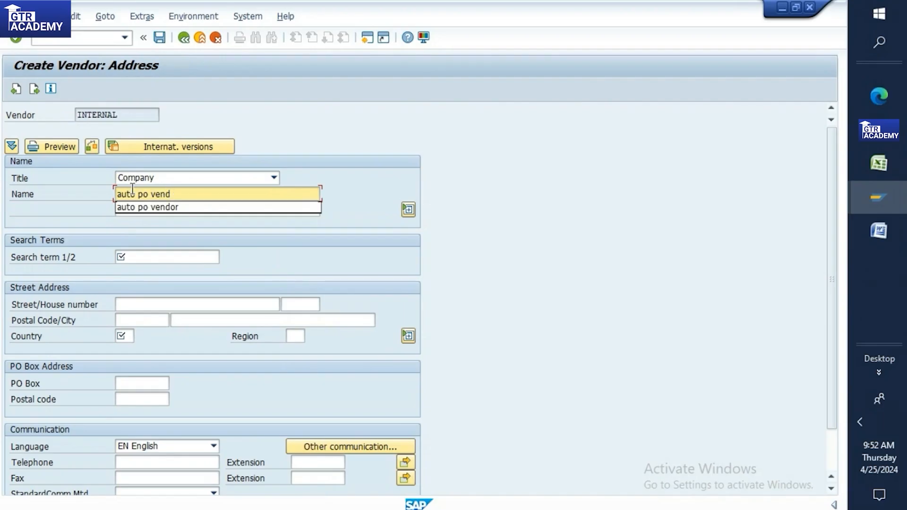
{"action": "left_click", "coordinate": [128, 254]}
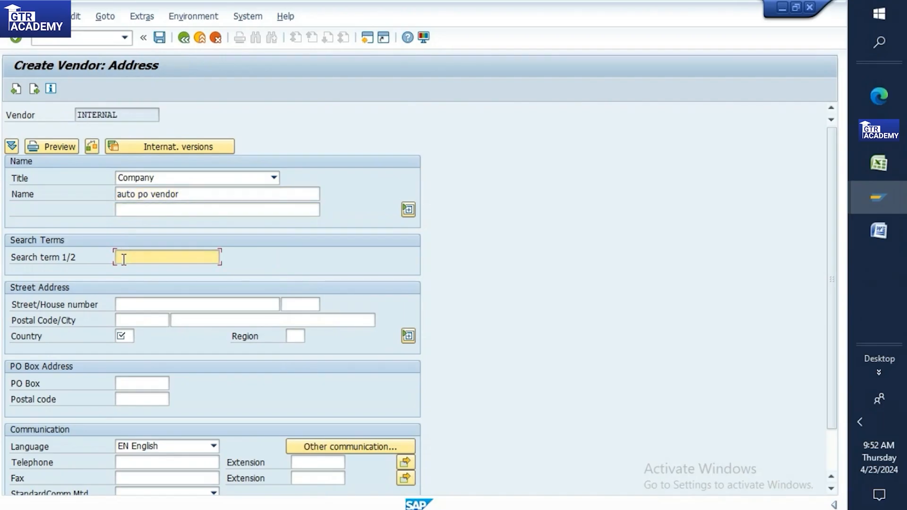
{"action": "type", "text": "35"}
Step: Enter house number 54, postal code 560091 and country IN
{"action": "left_click", "coordinate": [128, 305]}
{"action": "type", "text": "56"}
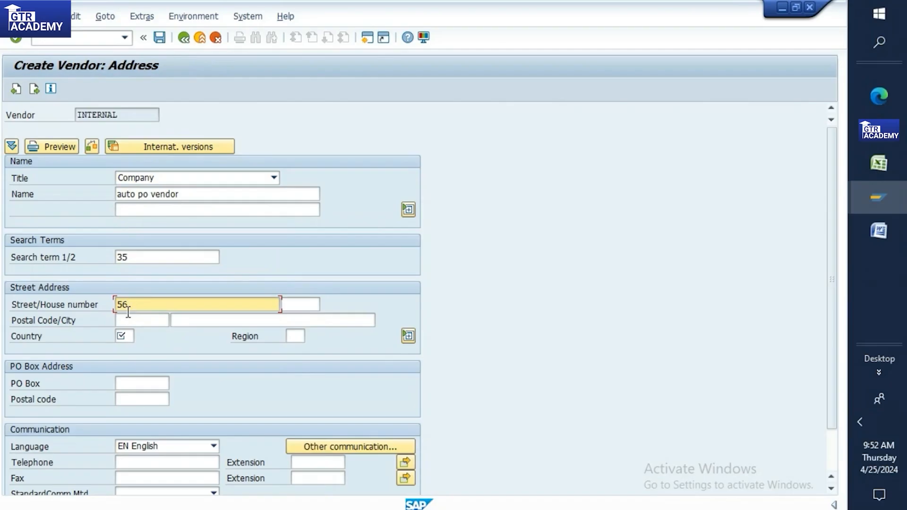
{"action": "key", "text": "BackSpace"}
{"action": "type", "text": "4"}
{"action": "left_click", "coordinate": [136, 320]}
{"action": "type", "text": "560091"}
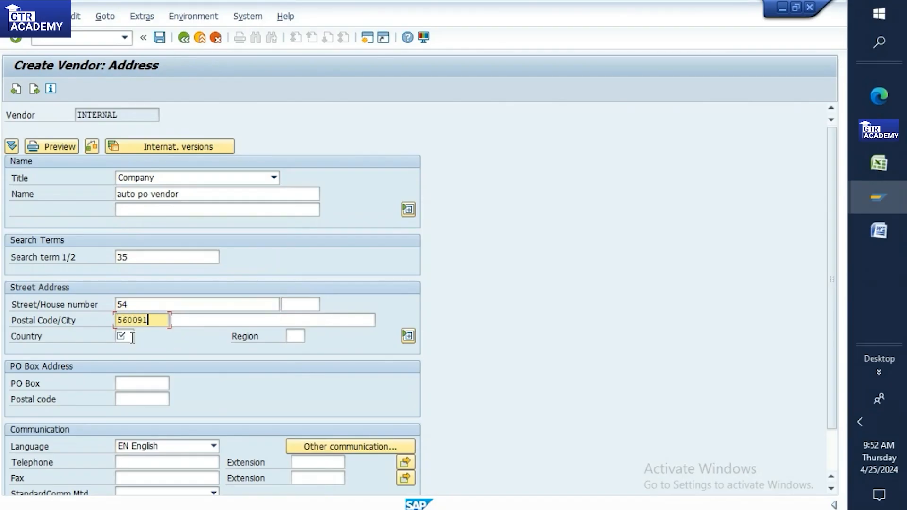
{"action": "left_click", "coordinate": [129, 335]}
{"action": "type", "text": "in"}
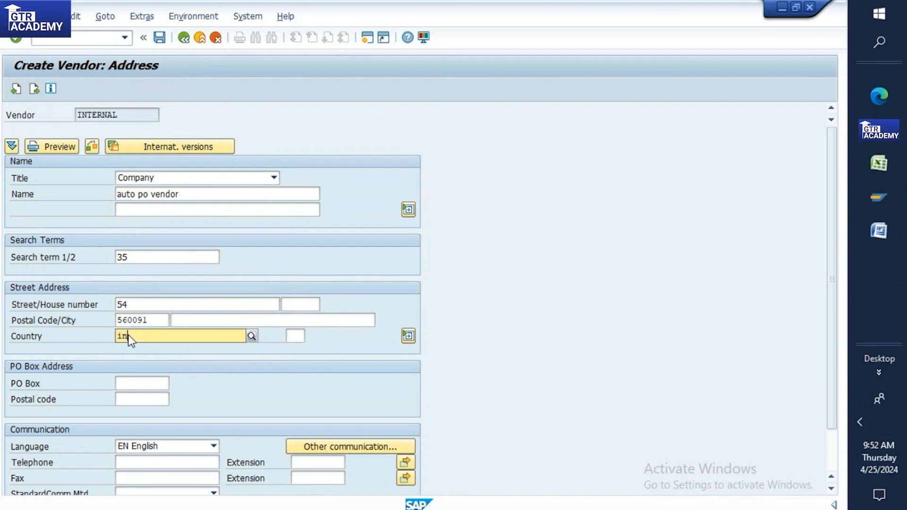
{"action": "key", "text": "Return"}
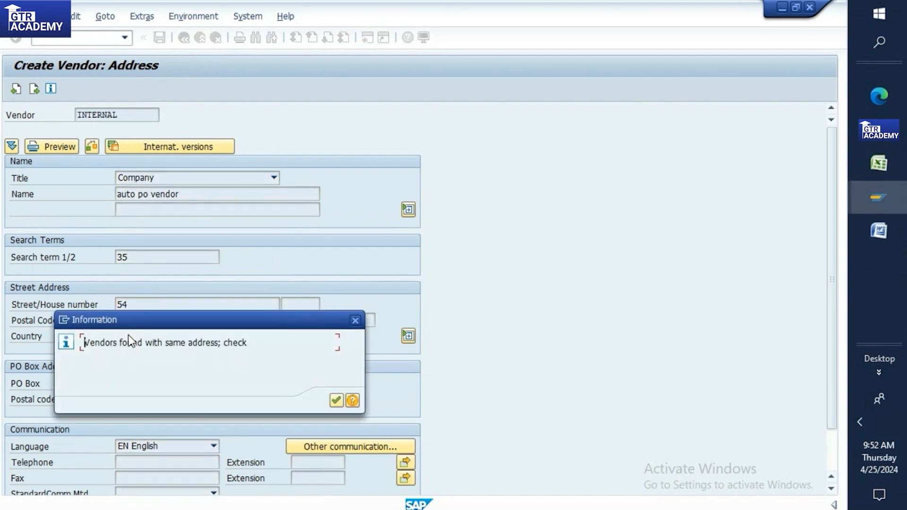
Step: Dismiss the duplicate-address warning, change the house number to 24 and continue
{"action": "left_click", "coordinate": [338, 399]}
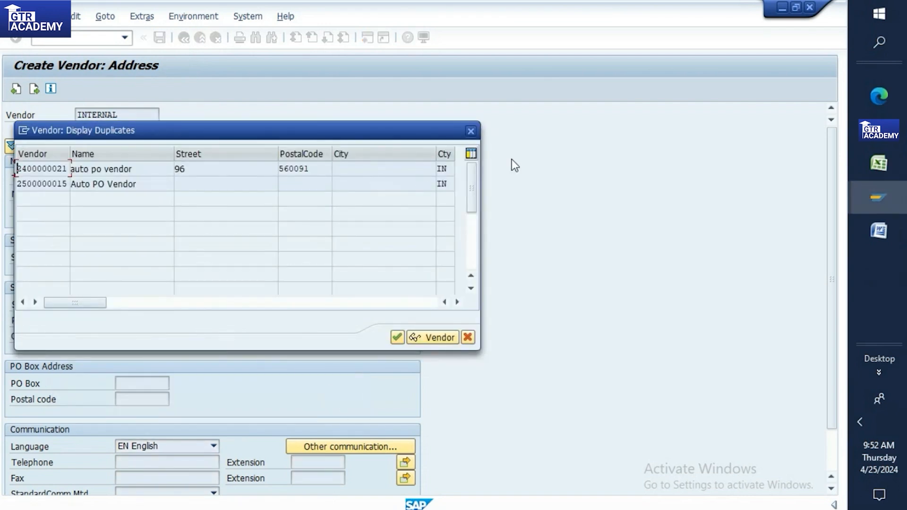
{"action": "left_click", "coordinate": [470, 132]}
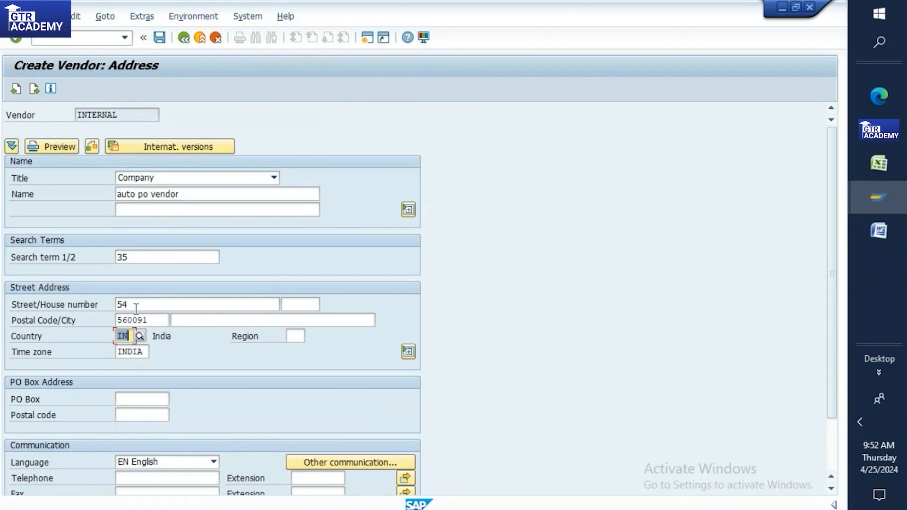
{"action": "left_click", "coordinate": [136, 308]}
{"action": "key", "text": "BackSpace"}
{"action": "key", "text": "BackSpace"}
{"action": "type", "text": "24"}
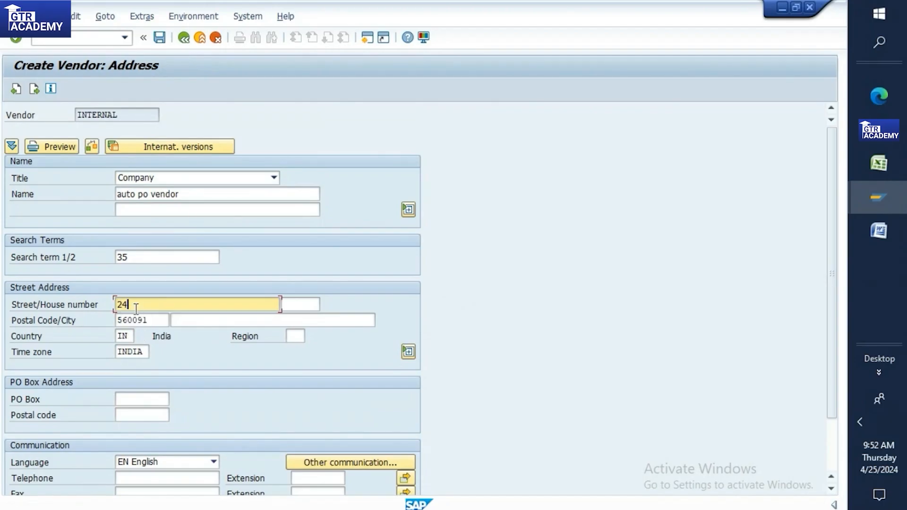
{"action": "key", "text": "Return"}
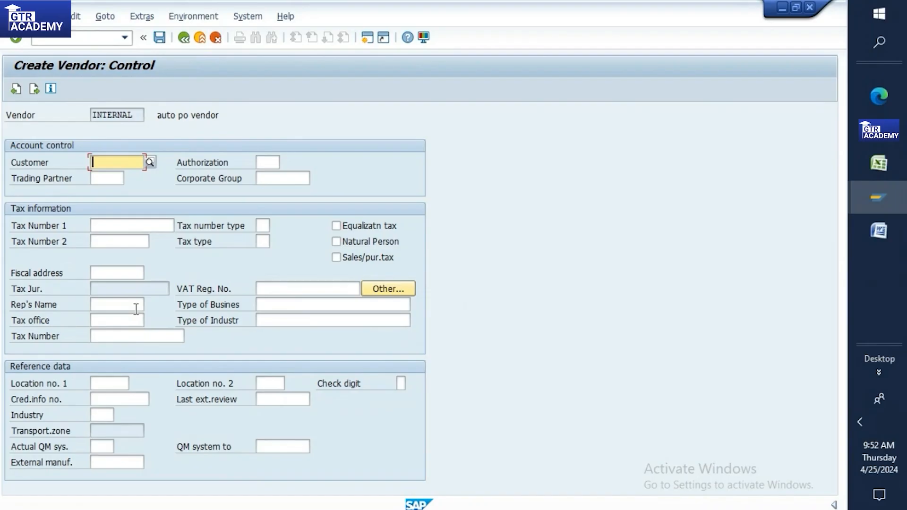
Step: Enter reconciliation account 160000 and advance through accounting and payment screens to purchasing data
{"action": "key", "text": "Return"}
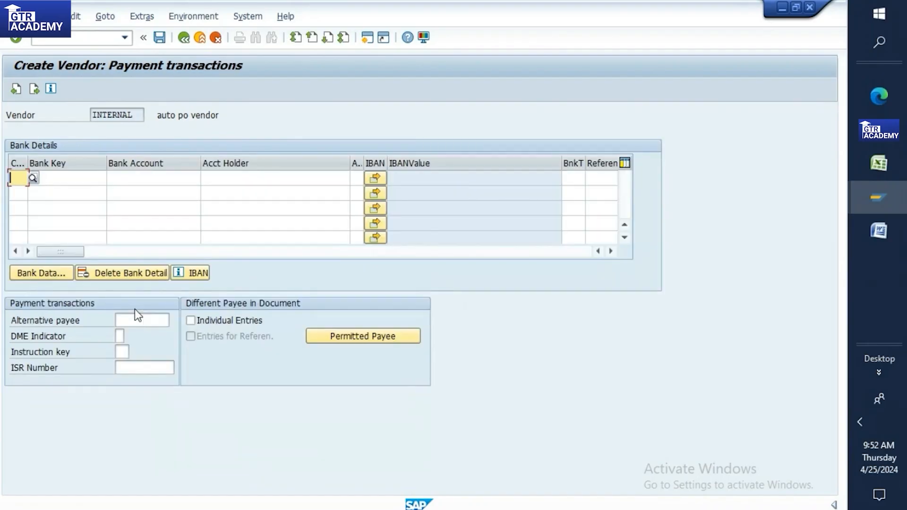
{"action": "key", "text": "Return"}
{"action": "key", "text": "Return"}
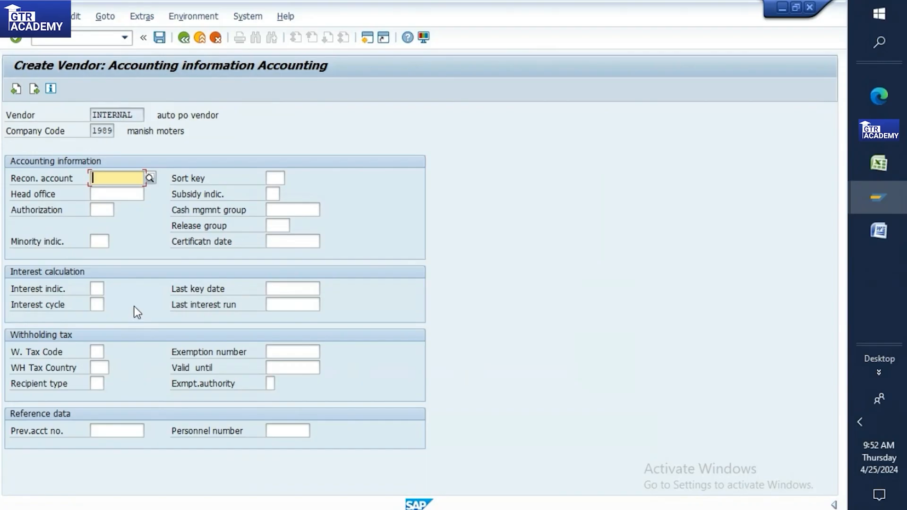
{"action": "type", "text": "16"}
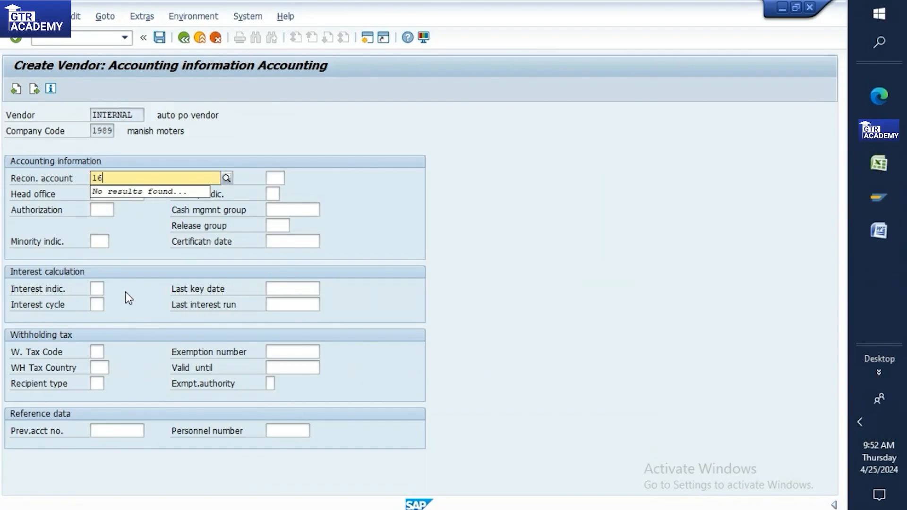
{"action": "type", "text": "0000"}
{"action": "key", "text": "BackSpace"}
{"action": "key", "text": "BackSpace"}
{"action": "key", "text": "BackSpace"}
{"action": "key", "text": "BackSpace"}
{"action": "key", "text": "BackSpace"}
{"action": "key", "text": "BackSpace"}
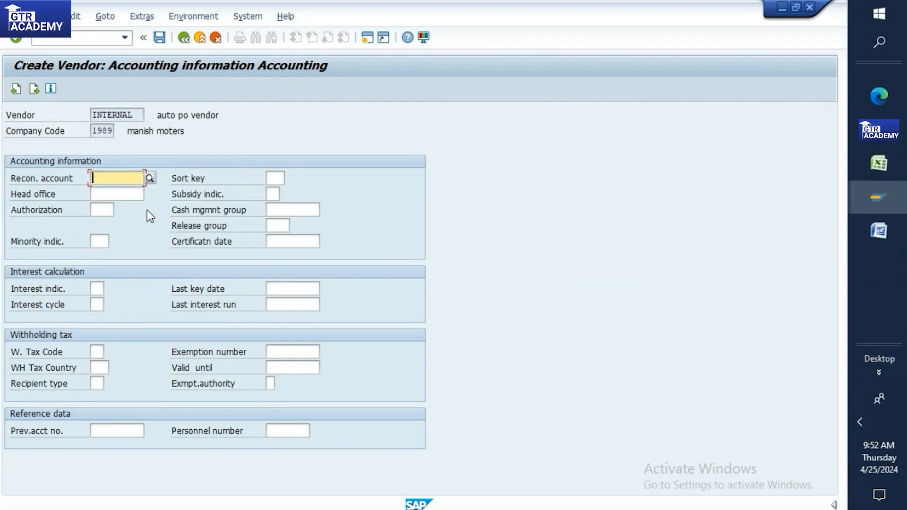
{"action": "type", "text": "160000"}
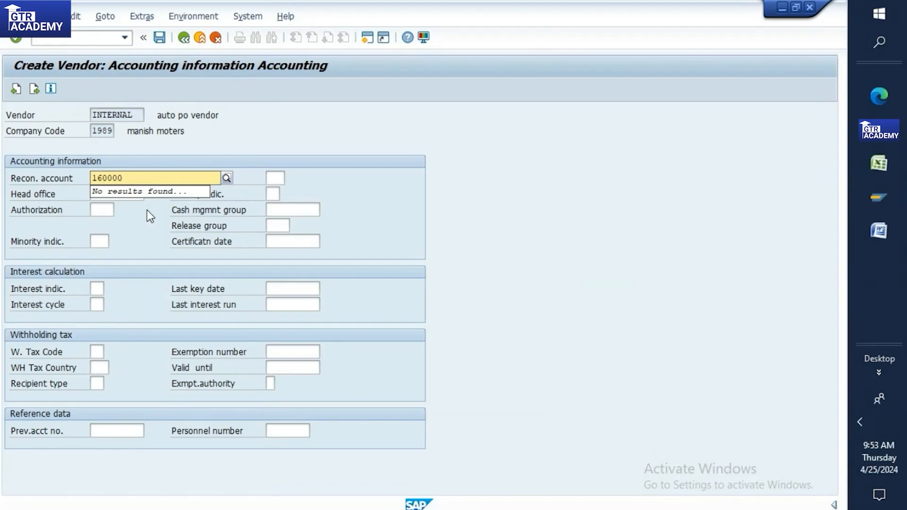
{"action": "key", "text": "Return"}
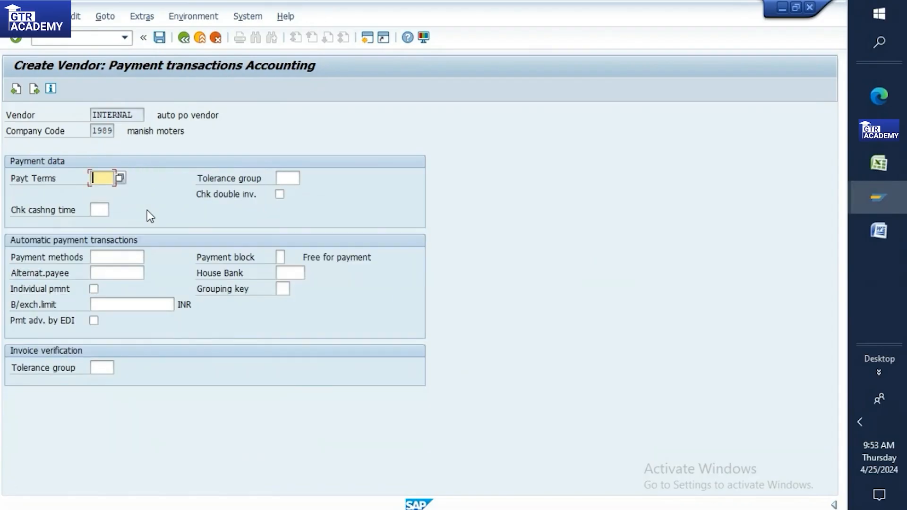
{"action": "key", "text": "Return"}
{"action": "key", "text": "Return"}
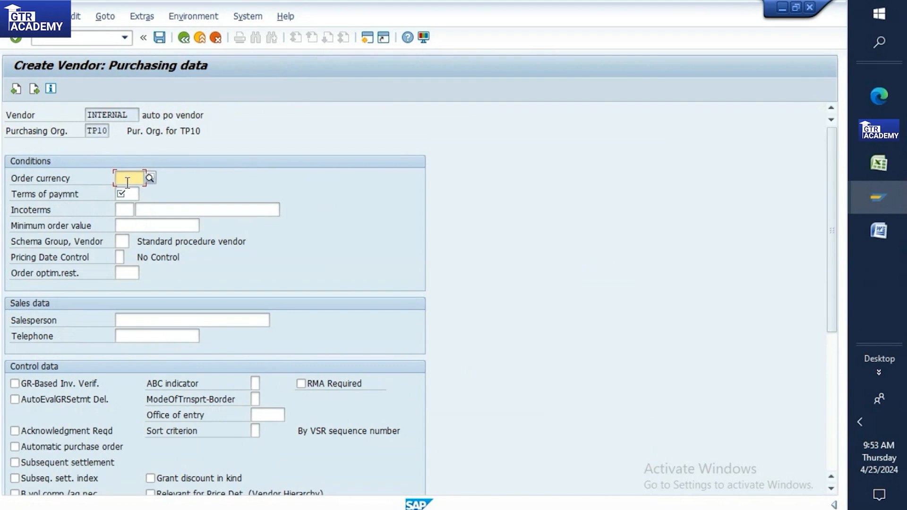
Step: Set order currency INR and payment terms 0001 (payable immediately)
{"action": "type", "text": "inr"}
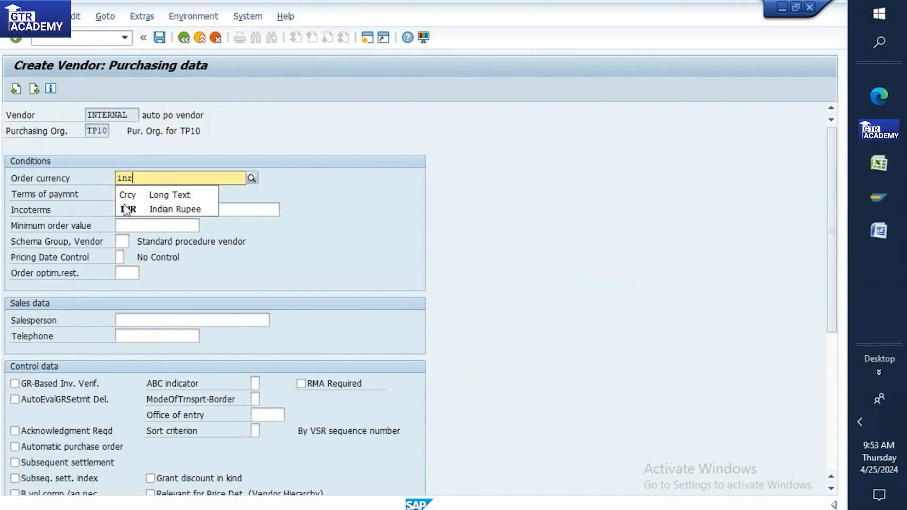
{"action": "left_click", "coordinate": [126, 208]}
{"action": "left_click", "coordinate": [127, 192]}
{"action": "left_click", "coordinate": [145, 194]}
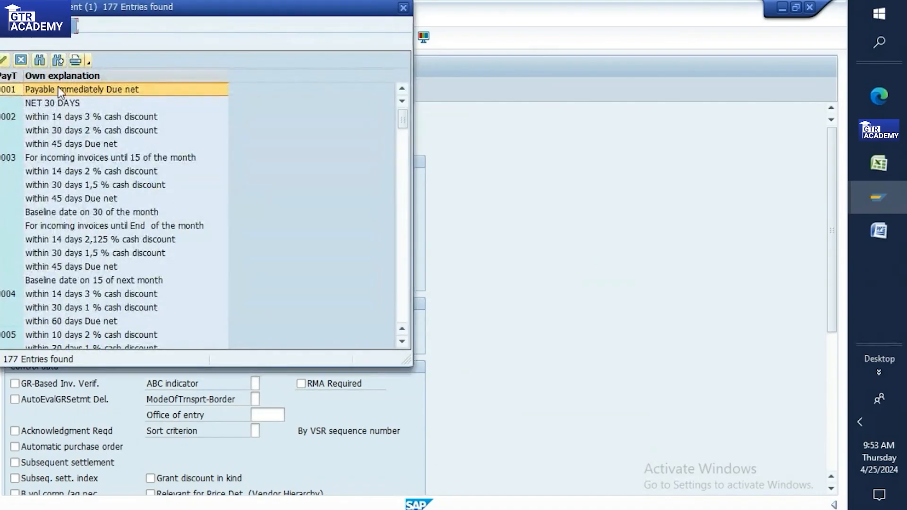
{"action": "double_click", "coordinate": [58, 89]}
Step: Enable automatic purchase order and advance through partner functions to the save prompt
{"action": "left_click_drag", "start_coordinate": [829, 210], "coordinate": [833, 323]}
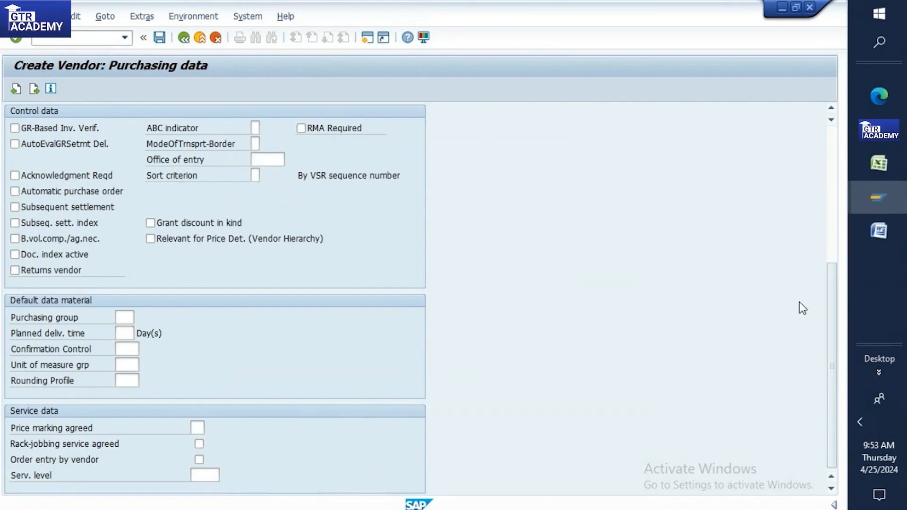
{"action": "left_click_drag", "start_coordinate": [827, 298], "coordinate": [805, 224]}
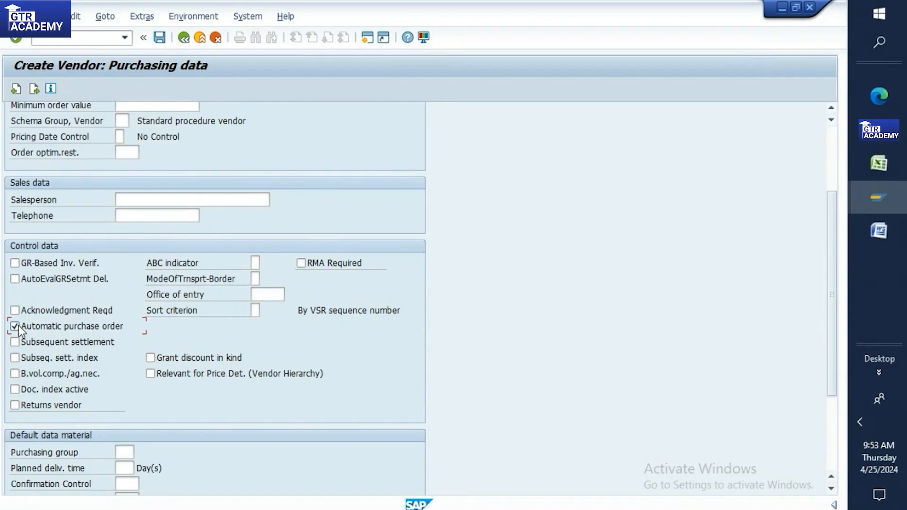
{"action": "key", "text": "Return"}
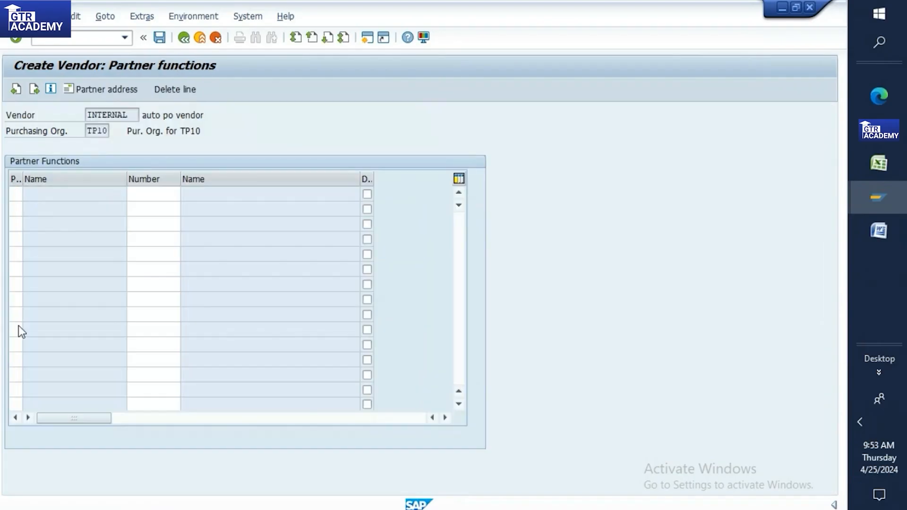
{"action": "key", "text": "Return"}
Step: Save the vendor and paste its vendor number into Excel cell B307
{"action": "left_click", "coordinate": [169, 295]}
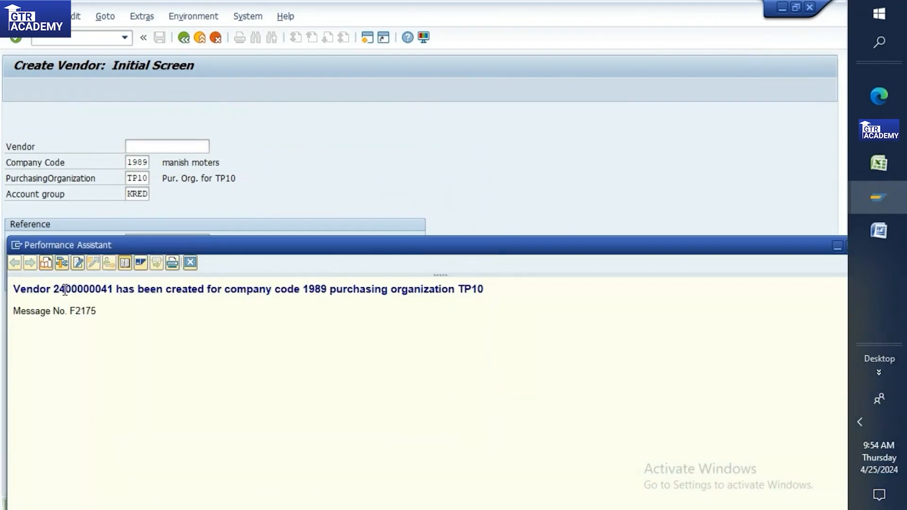
{"action": "left_click_drag", "start_coordinate": [53, 289], "coordinate": [115, 289]}
{"action": "key", "text": "ctrl+c"}
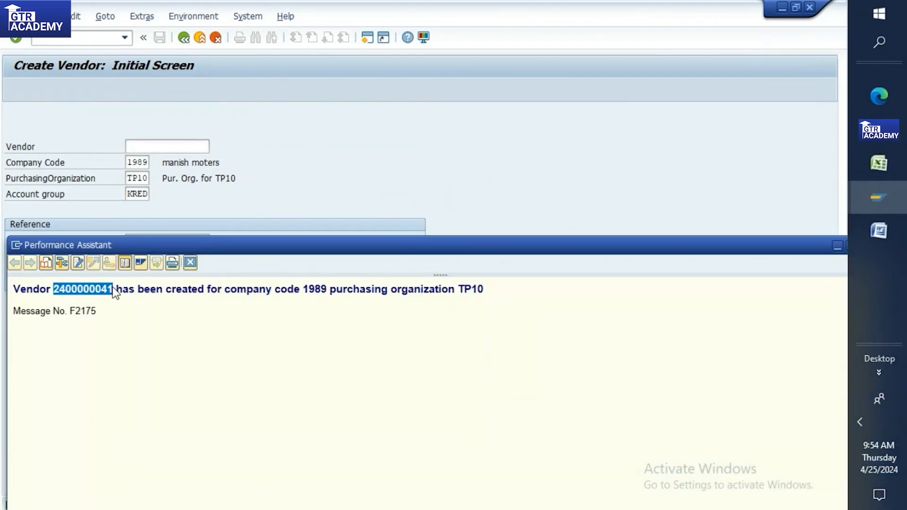
{"action": "left_click", "coordinate": [878, 163]}
{"action": "left_click", "coordinate": [422, 189]}
{"action": "key", "text": "ctrl+v"}
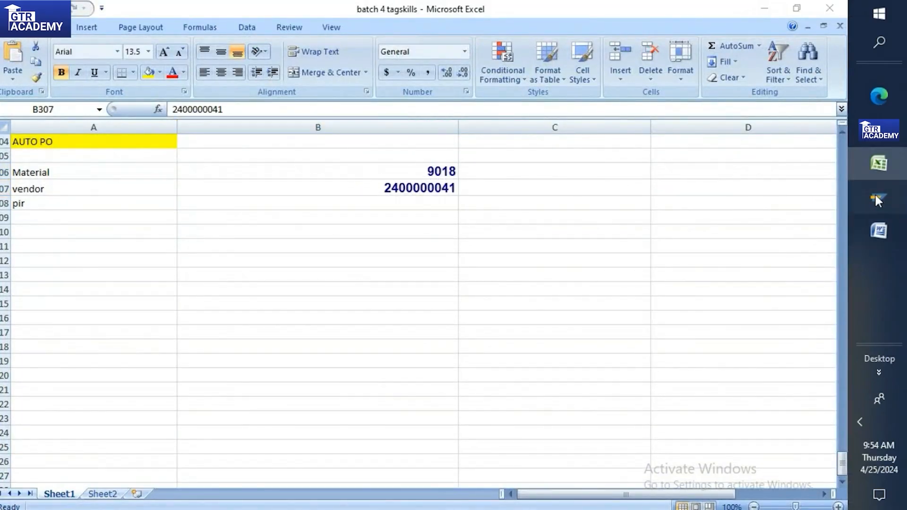
Step: Close the vendor-created message window and return to the SAP screen
{"action": "mouse_move", "coordinate": [874, 193]}
{"action": "left_click", "coordinate": [835, 264]}
{"action": "left_click", "coordinate": [808, 243]}
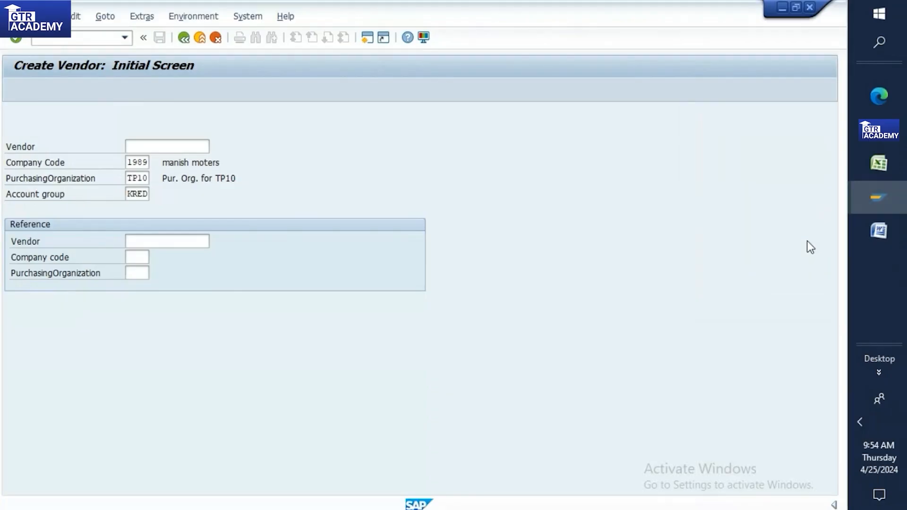
{"action": "left_click", "coordinate": [107, 37]}
Step: Run ME11 for material 9018 with the new vendor and plant TP10
{"action": "type", "text": "/nme11"}
{"action": "key", "text": "Return"}
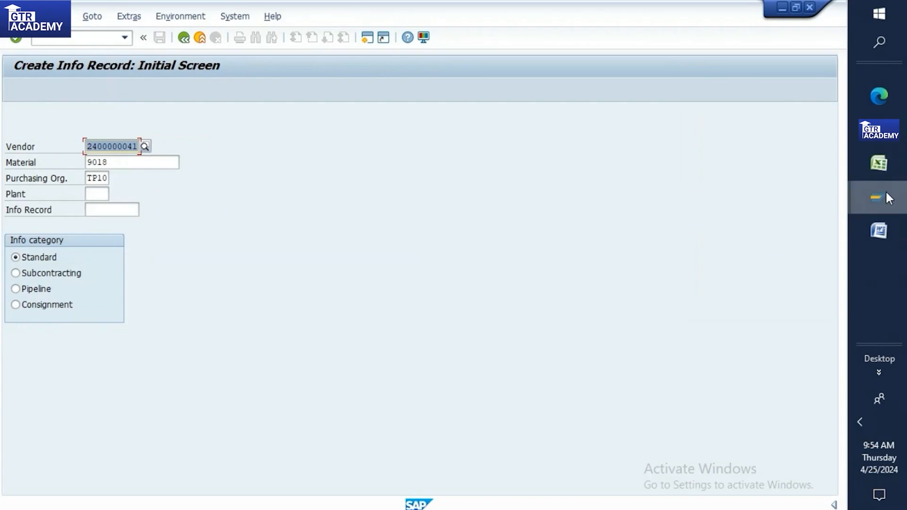
{"action": "left_click", "coordinate": [877, 166]}
{"action": "mouse_move", "coordinate": [880, 185]}
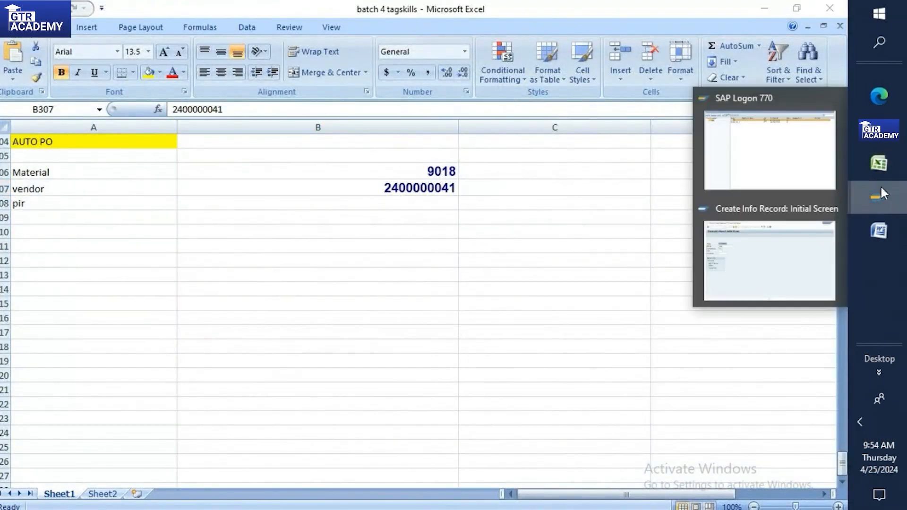
{"action": "left_click", "coordinate": [775, 241]}
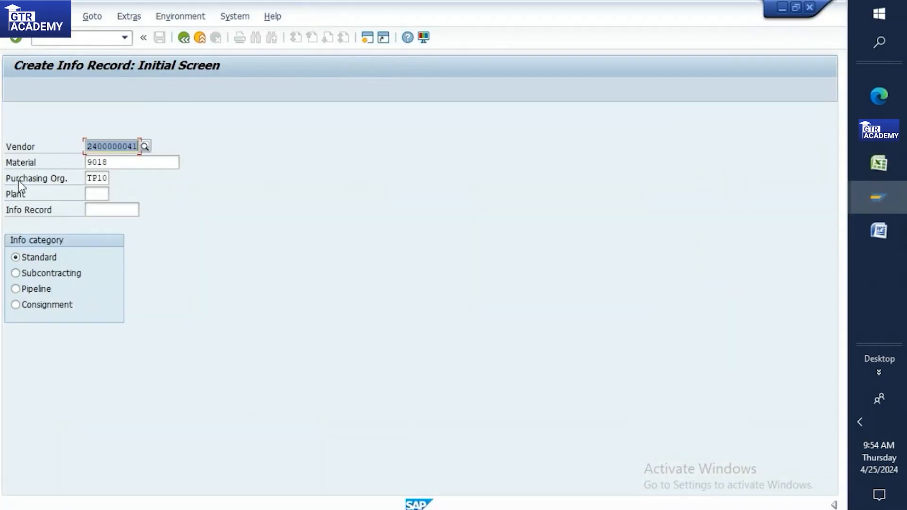
{"action": "left_click", "coordinate": [88, 194]}
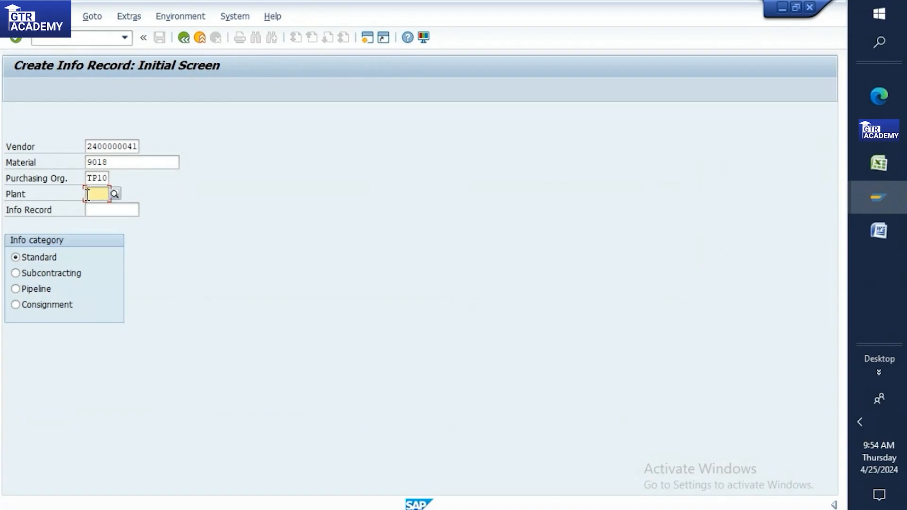
{"action": "type", "text": "tp10"}
{"action": "key", "text": "Return"}
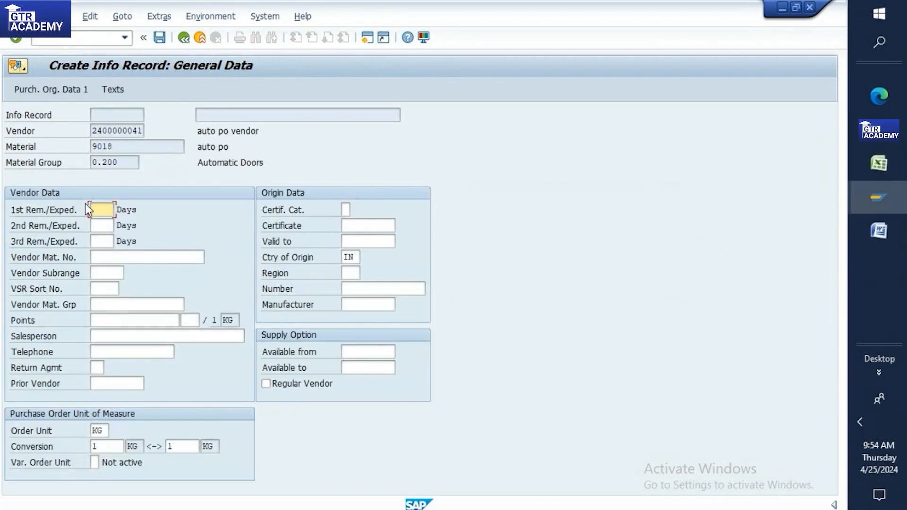
Step: Set planned delivery time to 10 days and save the info record
{"action": "key", "text": "Return"}
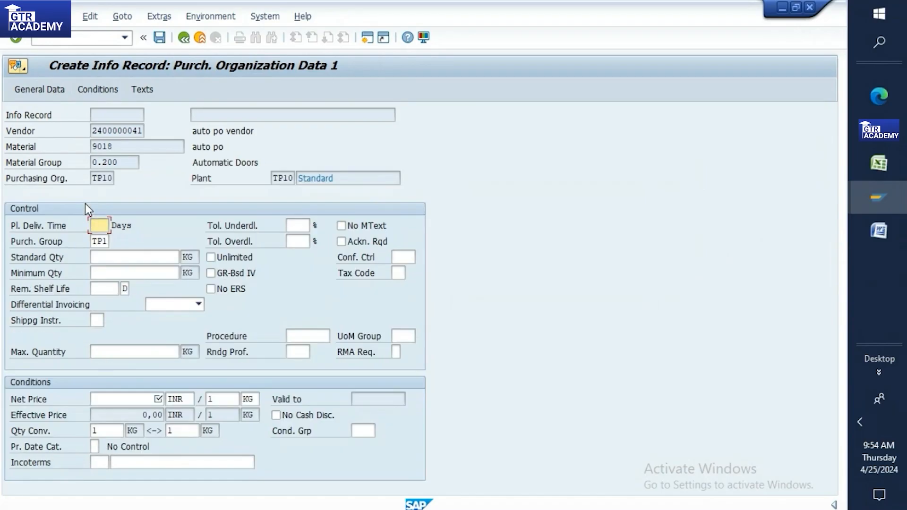
{"action": "type", "text": "10"}
{"action": "left_click", "coordinate": [126, 397]}
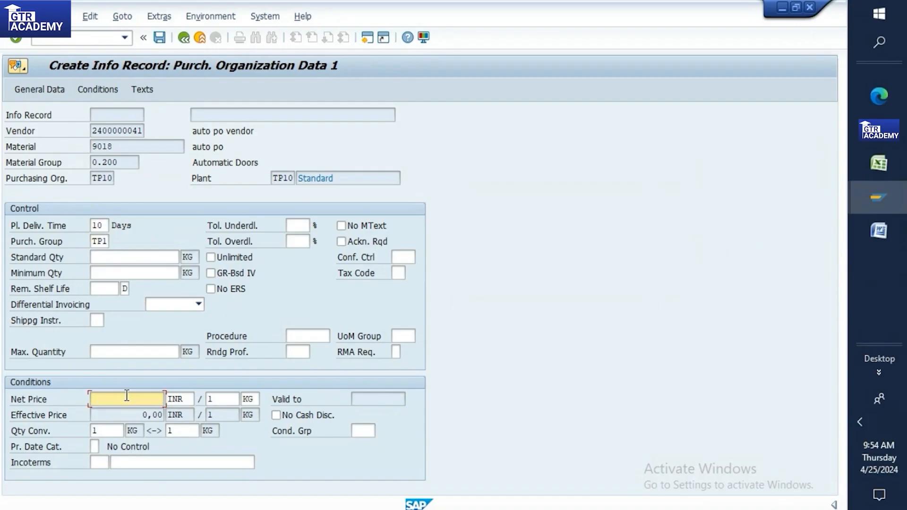
{"action": "key", "text": "Return"}
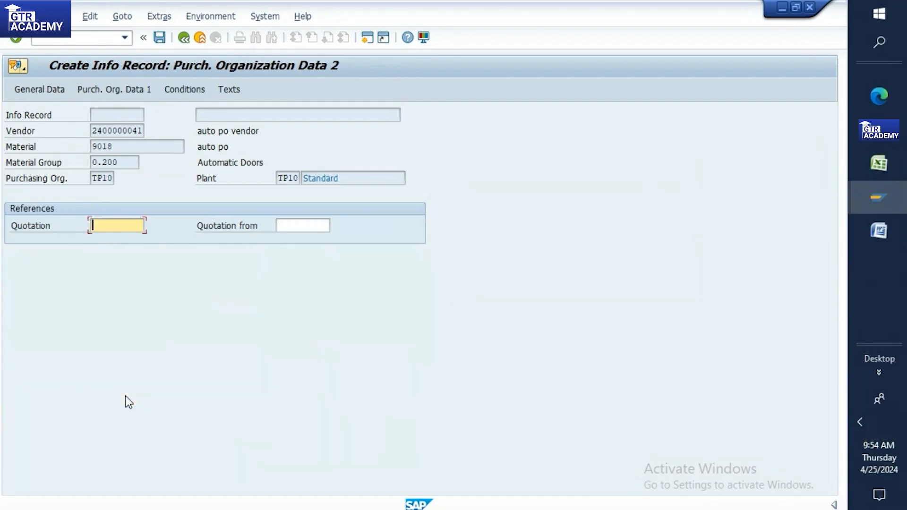
{"action": "key", "text": "Return"}
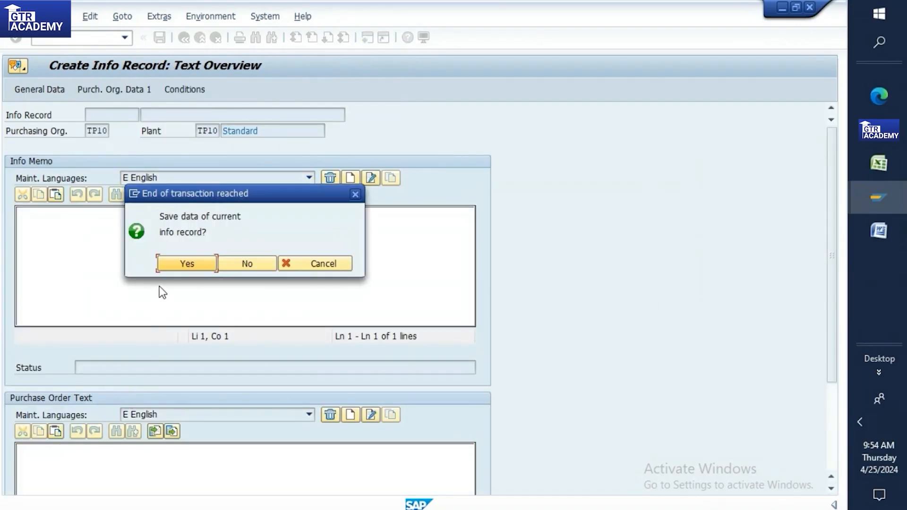
{"action": "left_click", "coordinate": [186, 263]}
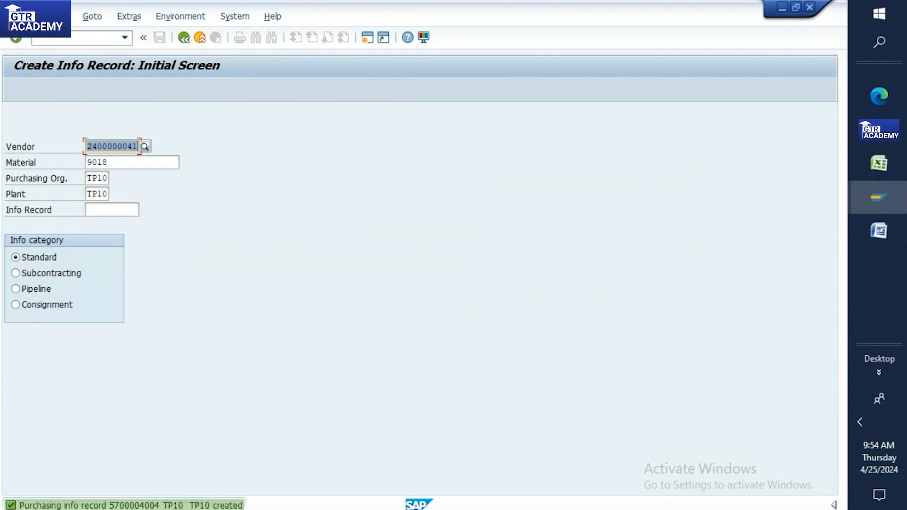
Step: Copy the new info record number from the status message
{"action": "double_click", "coordinate": [139, 505]}
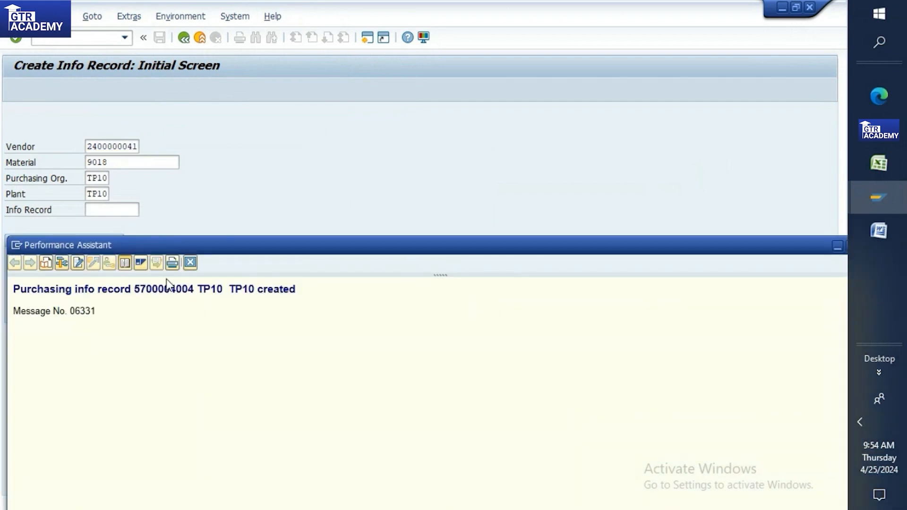
{"action": "left_click_drag", "start_coordinate": [133, 289], "coordinate": [197, 289]}
{"action": "key", "text": "ctrl+c"}
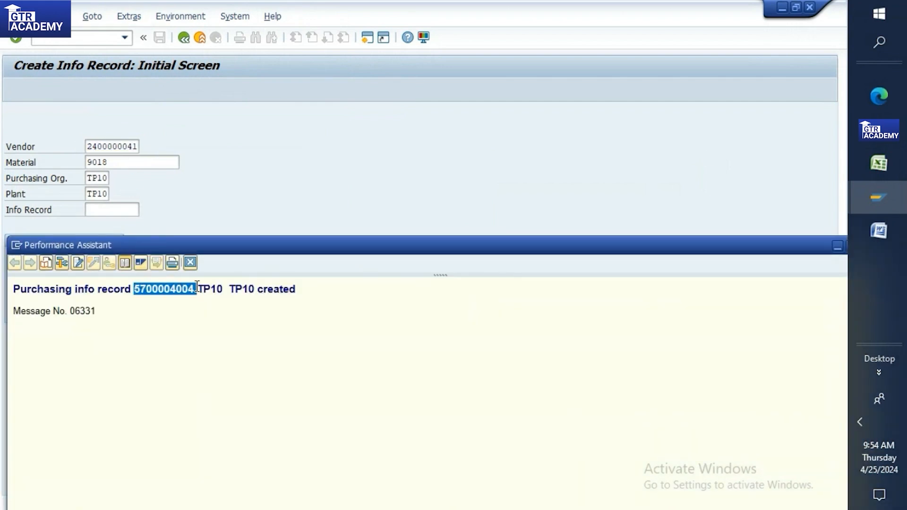
{"action": "left_click", "coordinate": [865, 160]}
Step: Paste the info record number into Excel cell B308 beside pir
{"action": "left_click", "coordinate": [374, 205]}
{"action": "key", "text": "ctrl+v"}
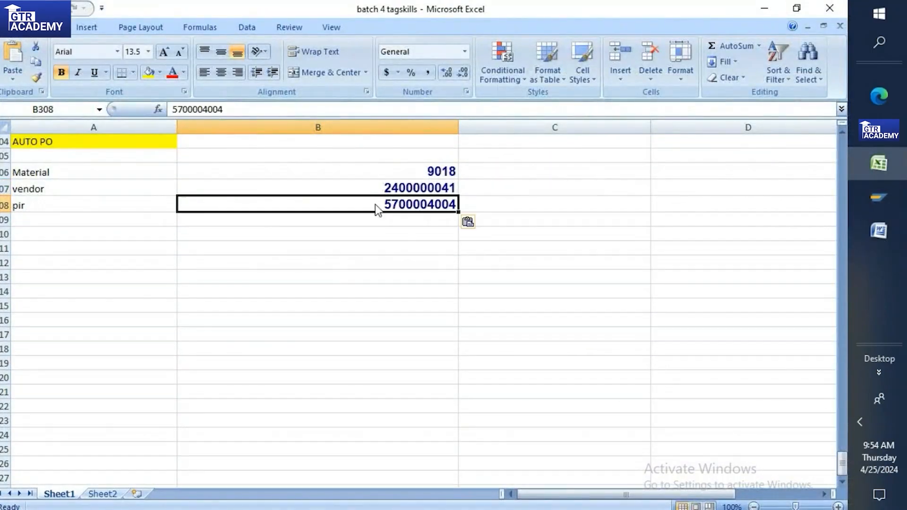
{"action": "left_click", "coordinate": [142, 220]}
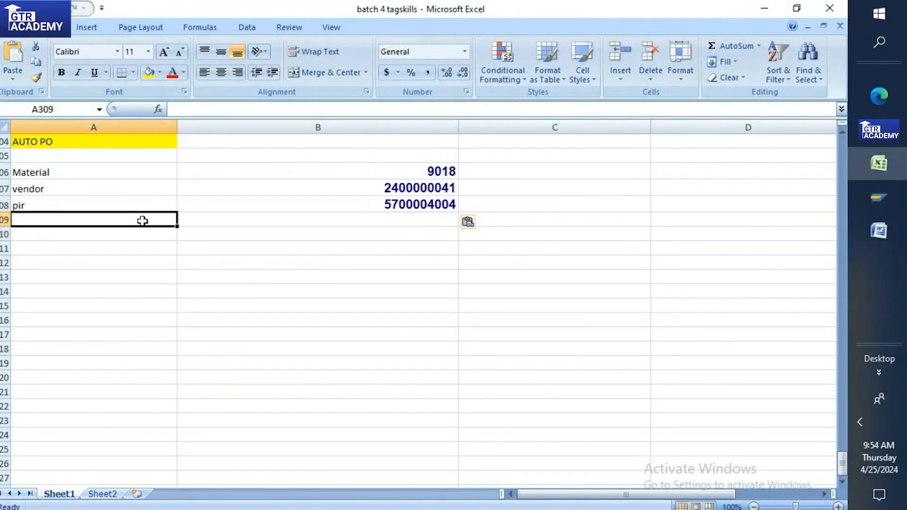
{"action": "left_click", "coordinate": [879, 230]}
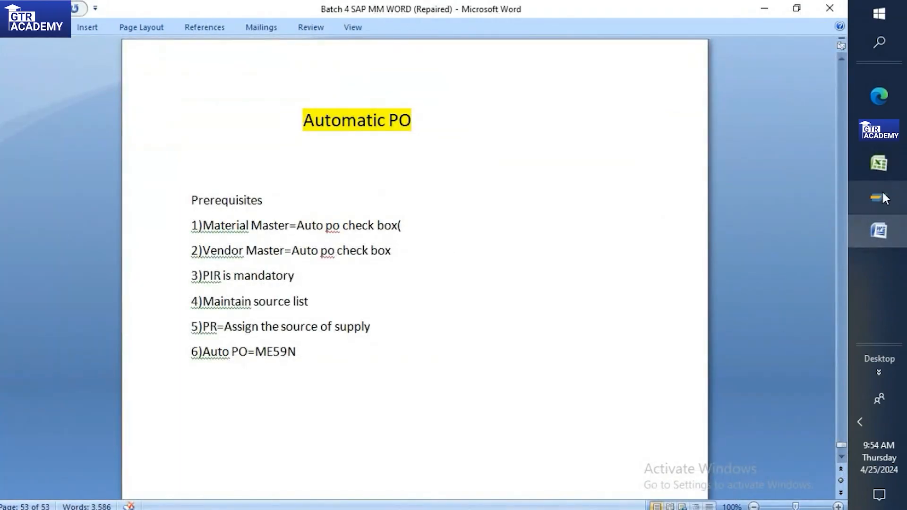
Step: Close the Performance Assistant and bring the Create Info Record screen back
{"action": "mouse_move", "coordinate": [882, 190]}
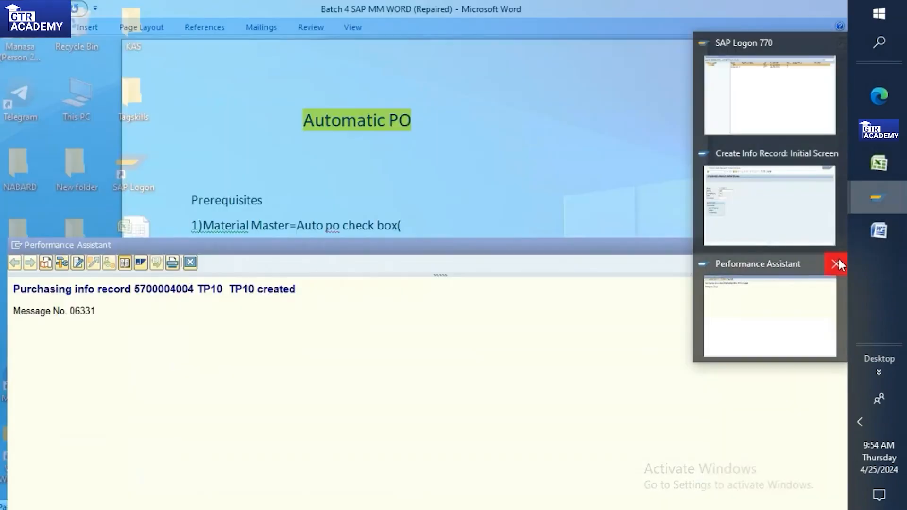
{"action": "left_click", "coordinate": [835, 257]}
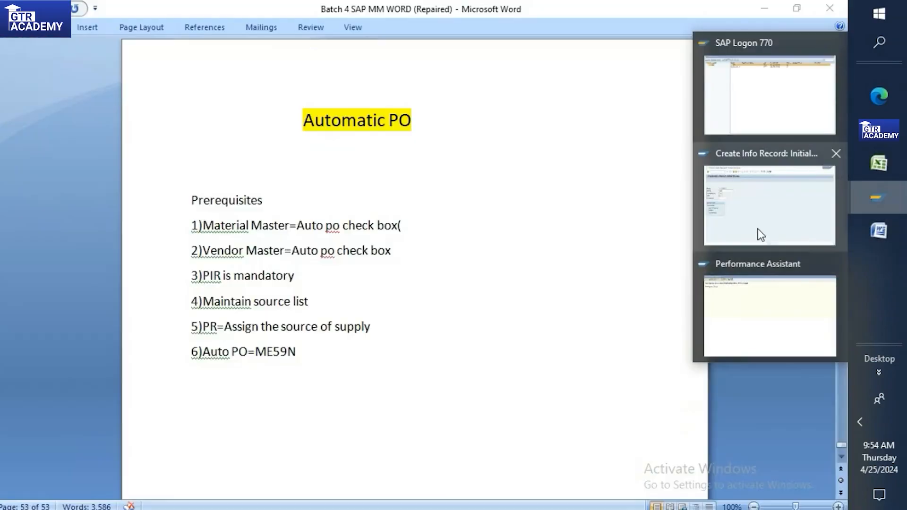
{"action": "left_click", "coordinate": [758, 229]}
{"action": "left_click", "coordinate": [48, 40]}
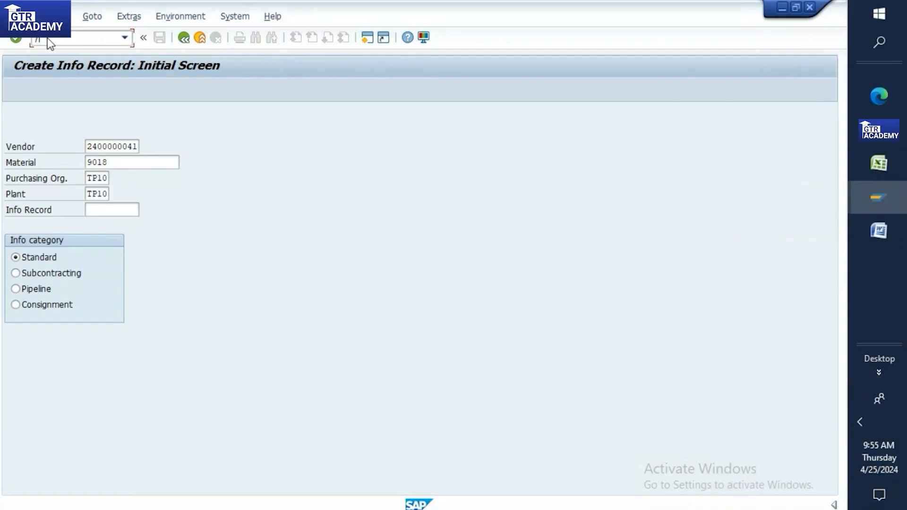
Step: Open the source list for material 9018 at plant TP10, valid 26.04.2024–31.05.2024
{"action": "key", "text": "Return"}
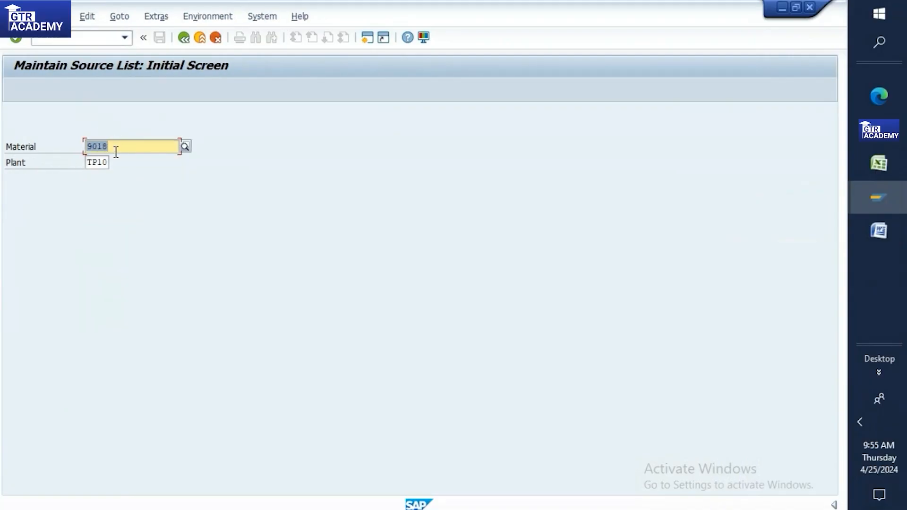
{"action": "key", "text": "Return"}
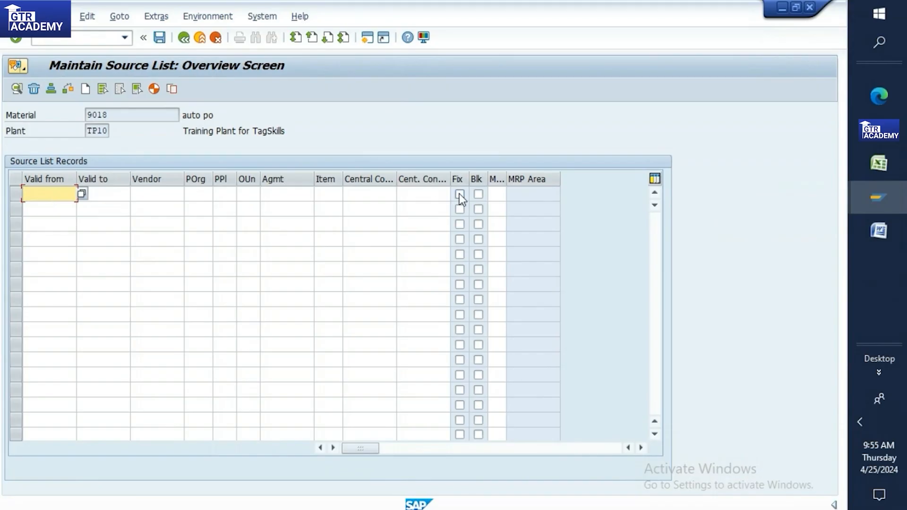
{"action": "left_click", "coordinate": [81, 193]}
{"action": "double_click", "coordinate": [242, 303]}
{"action": "left_click", "coordinate": [122, 195]}
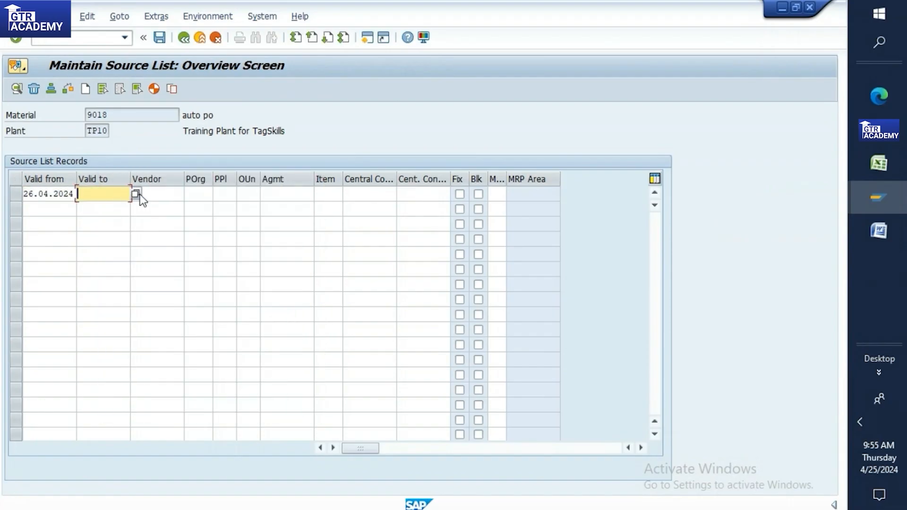
{"action": "left_click", "coordinate": [137, 194]}
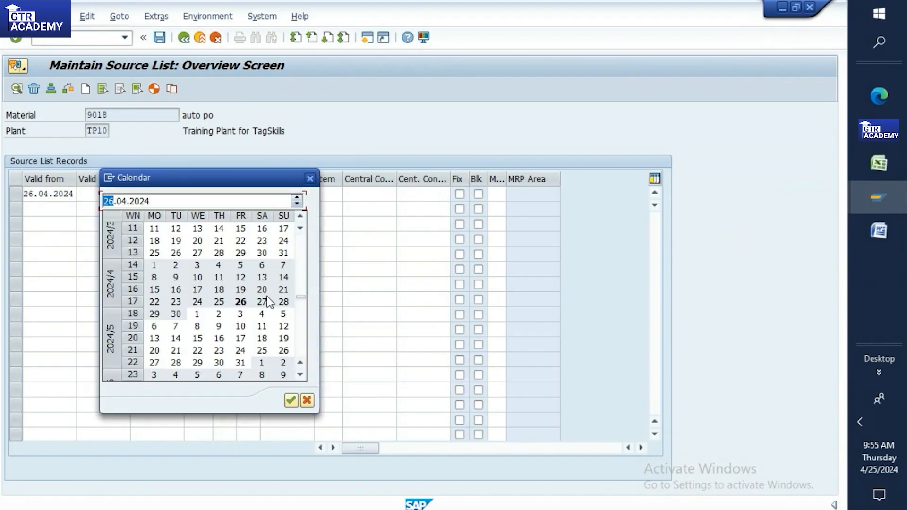
{"action": "double_click", "coordinate": [240, 362]}
{"action": "left_click", "coordinate": [153, 192]}
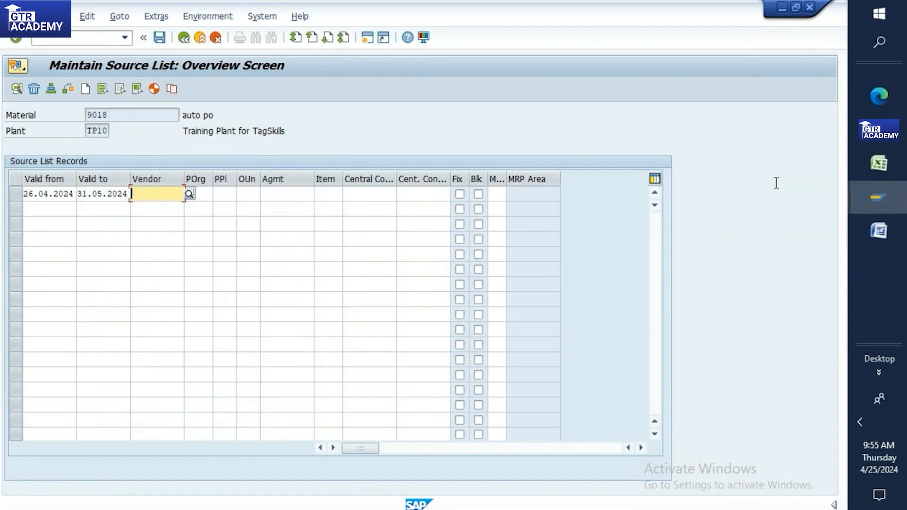
{"action": "left_click", "coordinate": [878, 163]}
{"action": "left_click", "coordinate": [436, 188]}
{"action": "key", "text": "ctrl+c"}
{"action": "left_click", "coordinate": [876, 203]}
{"action": "left_click", "coordinate": [729, 264]}
{"action": "key", "text": "ctrl+v"}
{"action": "key", "text": "Return"}
{"action": "type", "text": "tp10"}
{"action": "key", "text": "Return"}
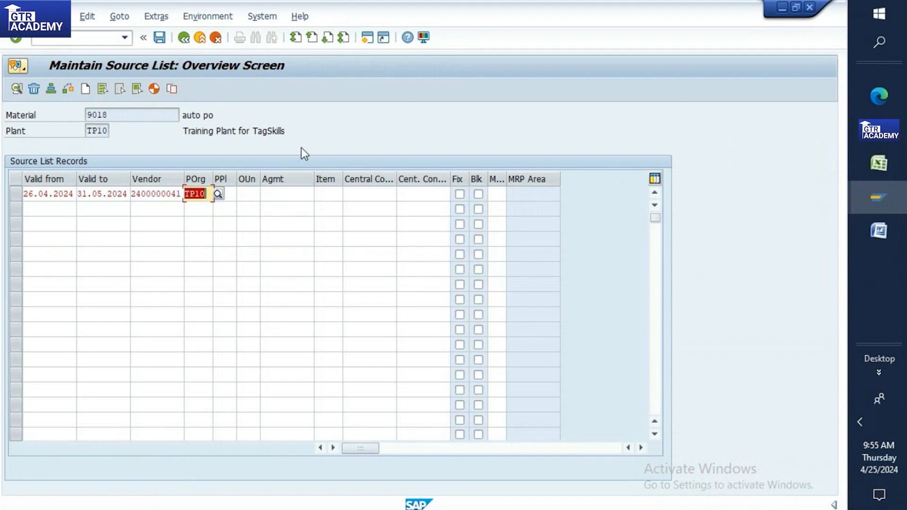
Step: Save the source list and bring up the Word notes on Automatic PO
{"action": "left_click", "coordinate": [316, 134]}
{"action": "key", "text": "Return"}
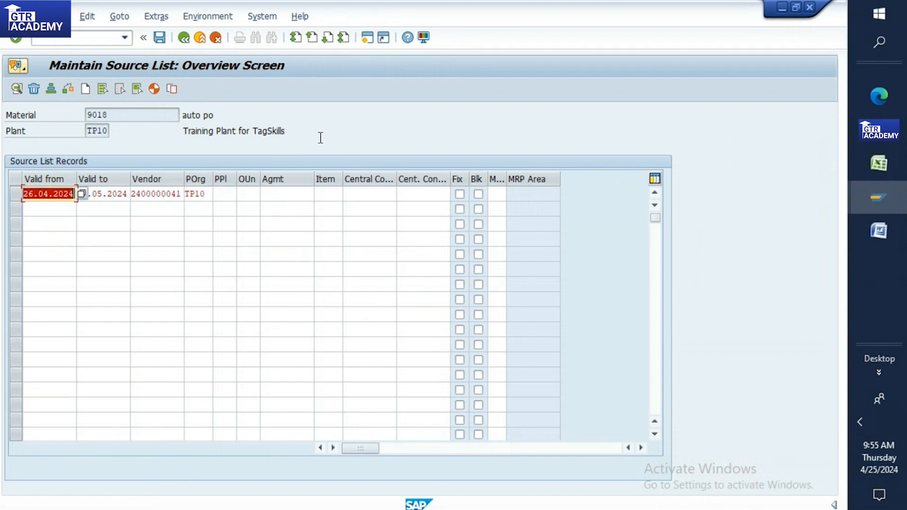
{"action": "left_click", "coordinate": [159, 40]}
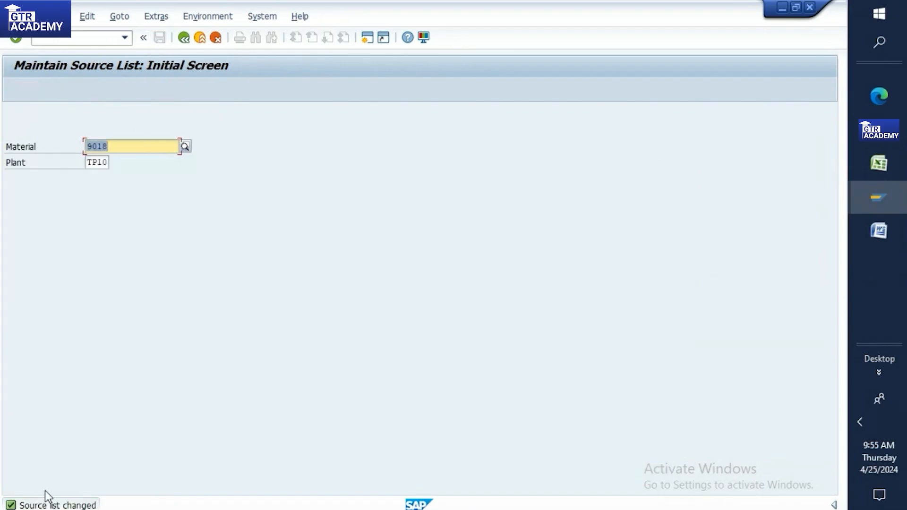
{"action": "left_click", "coordinate": [877, 236]}
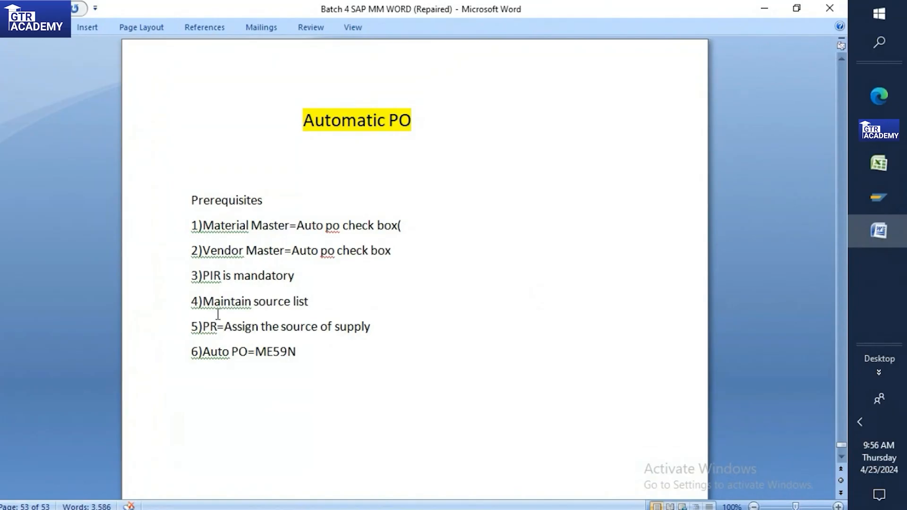
Step: Start Create Purchase Requisition with /nME51N
{"action": "mouse_move", "coordinate": [893, 194]}
{"action": "left_click", "coordinate": [791, 262]}
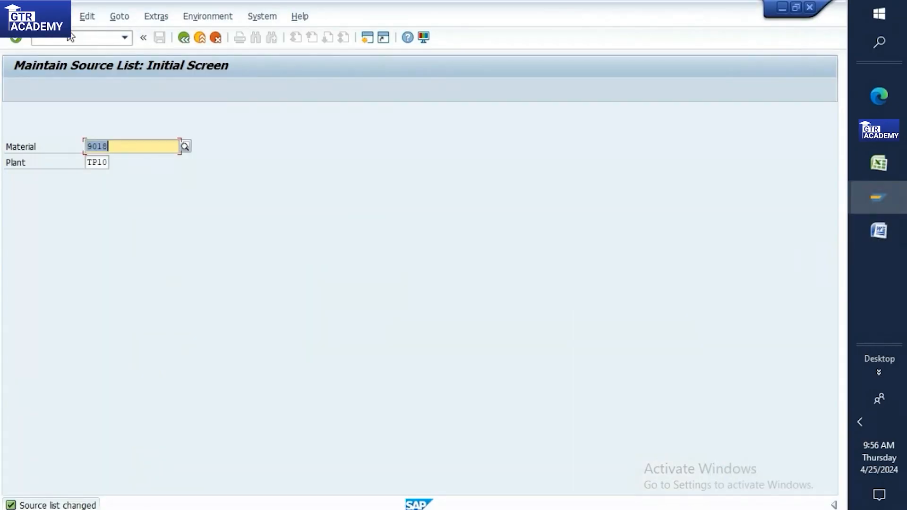
{"action": "left_click", "coordinate": [71, 36]}
{"action": "type", "text": "/"}
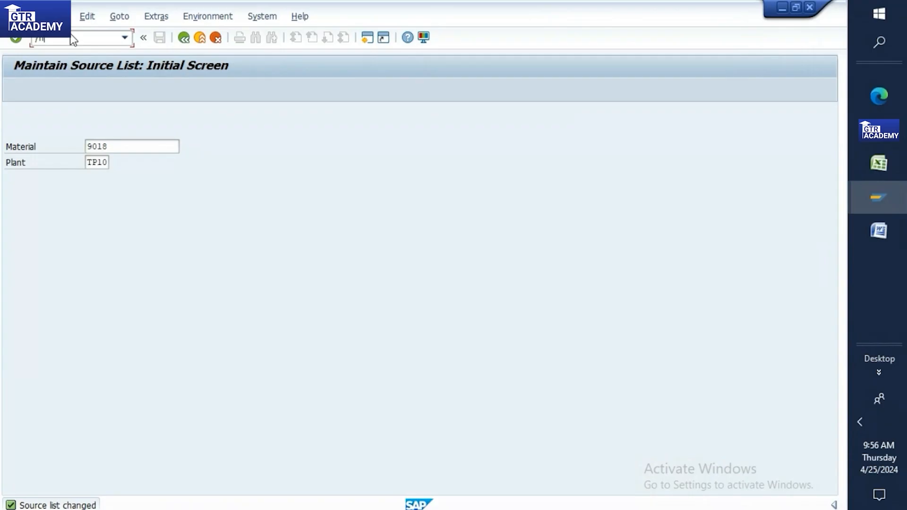
{"action": "type", "text": "nme51n"}
{"action": "key", "text": "Return"}
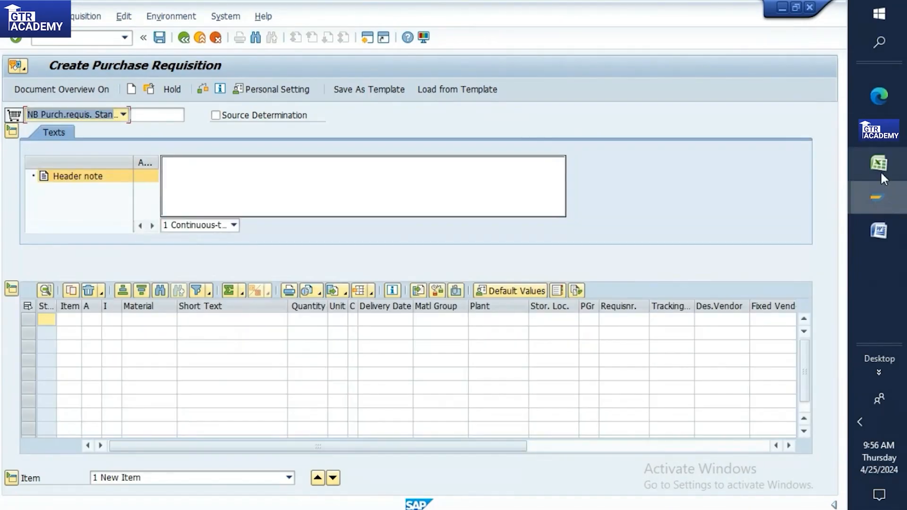
Step: Copy material 9018 from Excel and enter it as item 10
{"action": "left_click", "coordinate": [879, 167]}
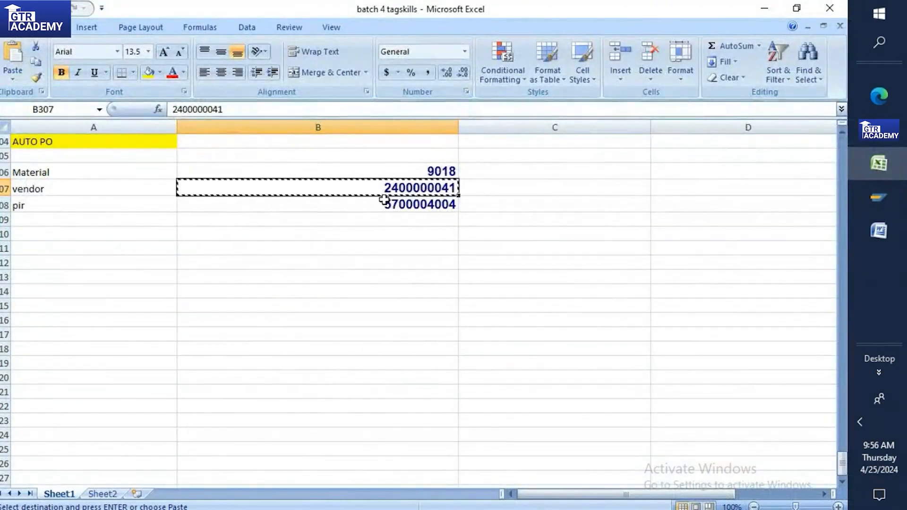
{"action": "left_click", "coordinate": [453, 171]}
{"action": "key", "text": "ctrl+c"}
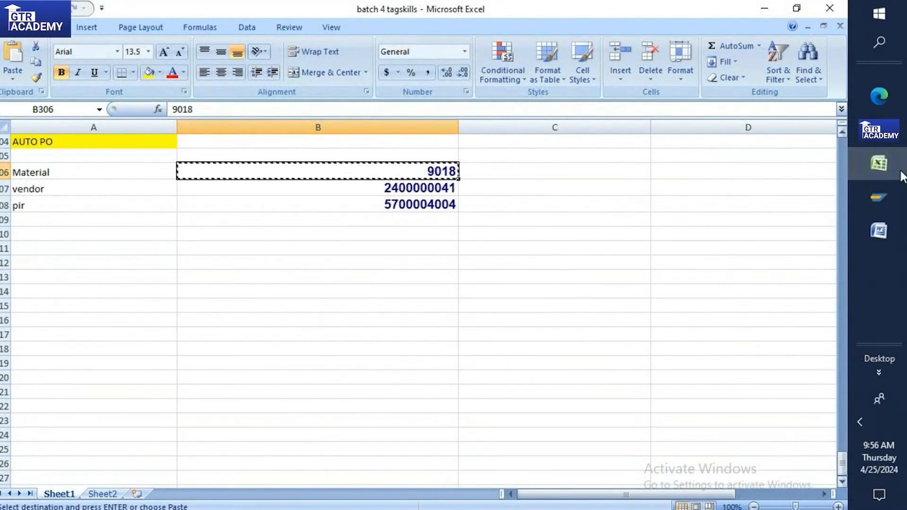
{"action": "mouse_move", "coordinate": [879, 198]}
{"action": "left_click", "coordinate": [770, 257]}
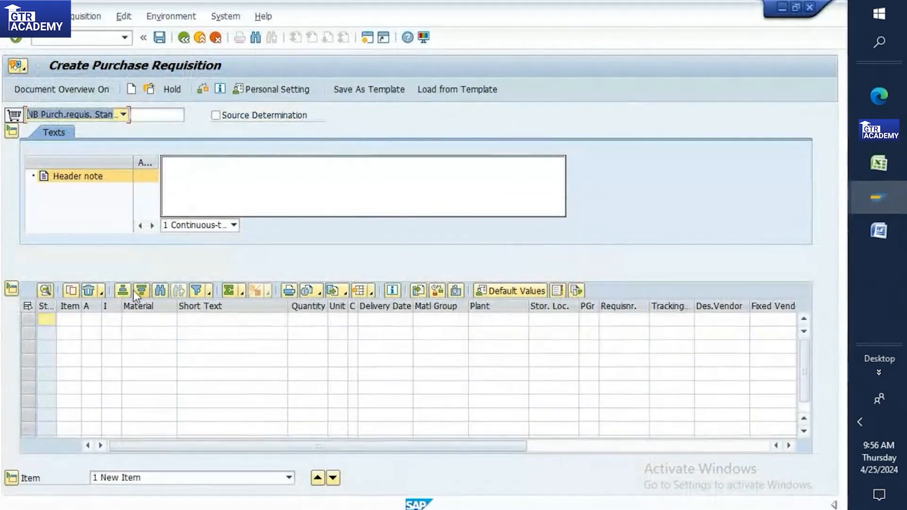
{"action": "left_click", "coordinate": [132, 322]}
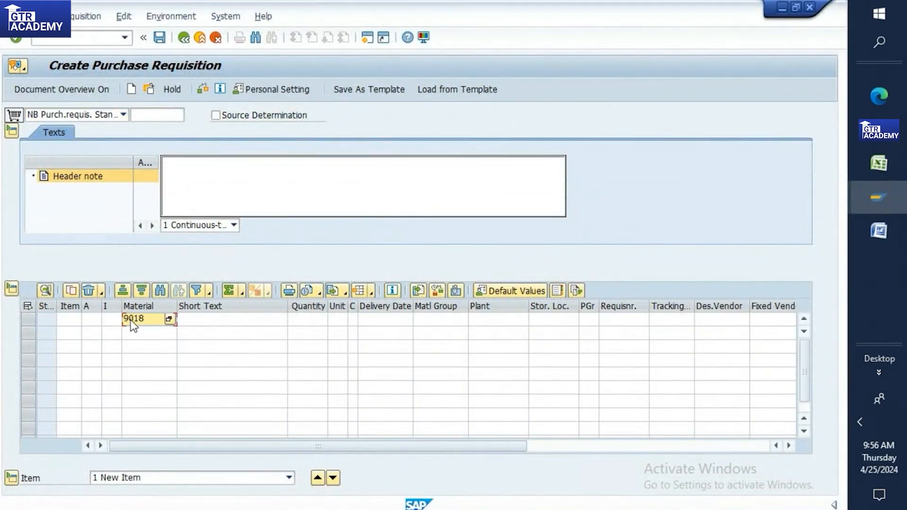
{"action": "key", "text": "Return"}
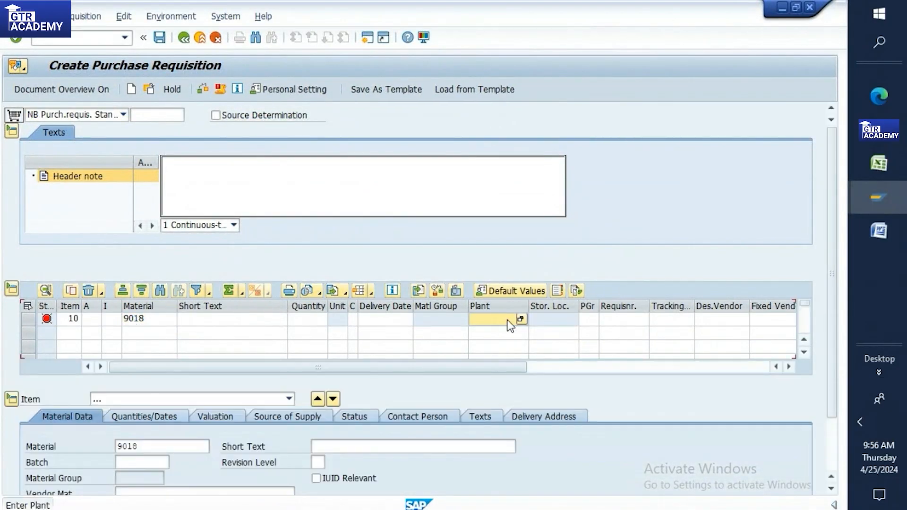
Step: Give item 10 plant TP10 and quantity 1000, then show its Source of Supply details
{"action": "type", "text": "tp10"}
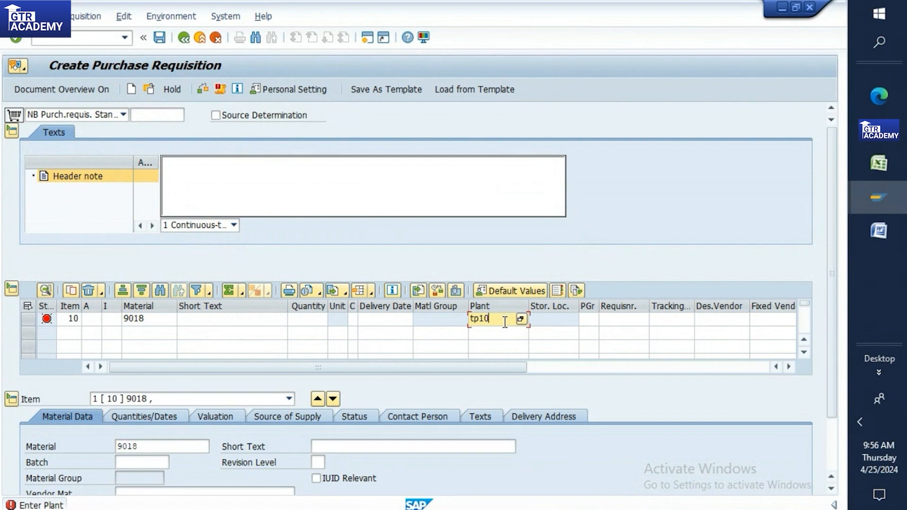
{"action": "key", "text": "Return"}
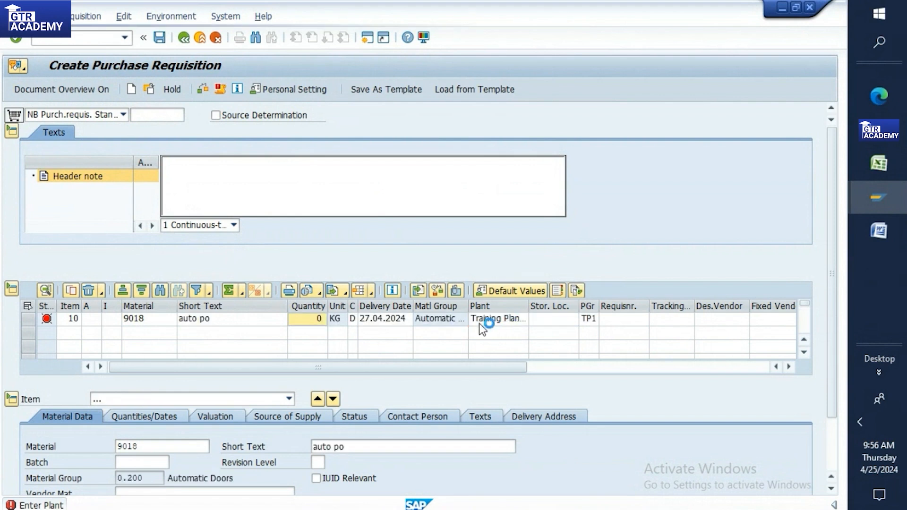
{"action": "type", "text": "1000"}
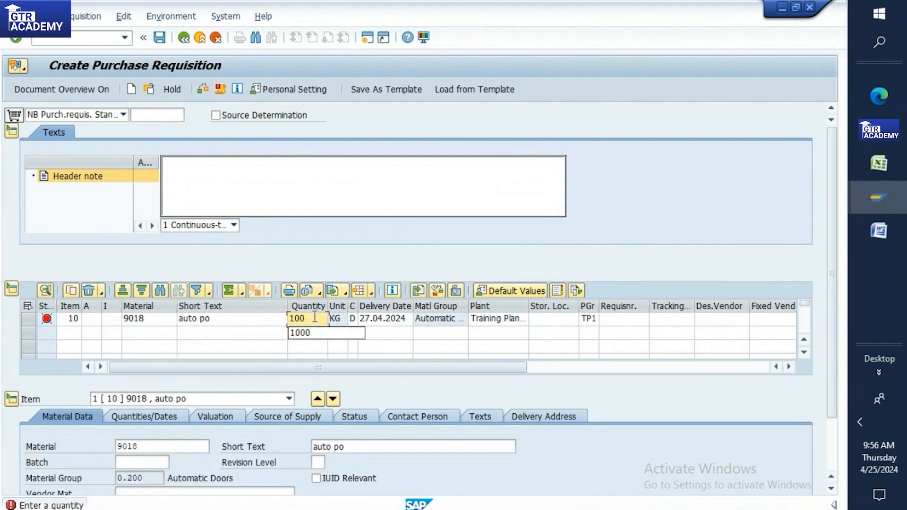
{"action": "key", "text": "Return"}
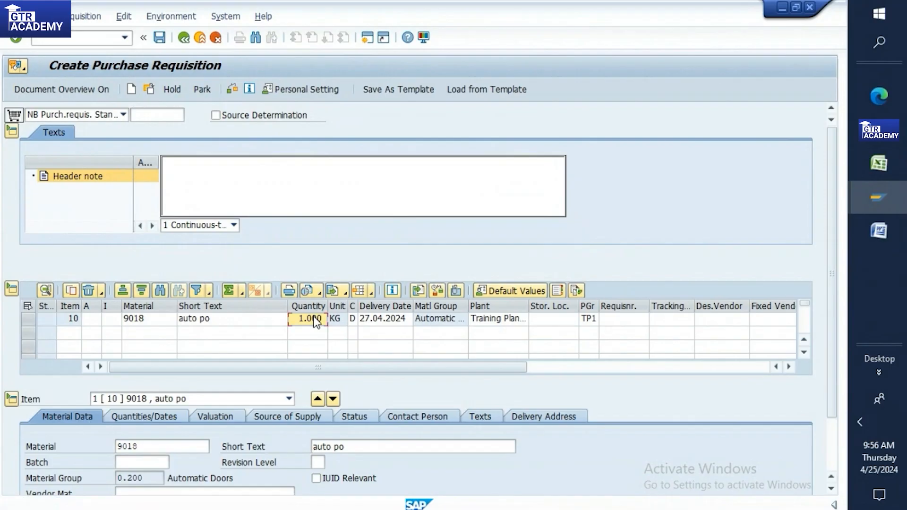
{"action": "left_click_drag", "start_coordinate": [830, 253], "coordinate": [834, 385]}
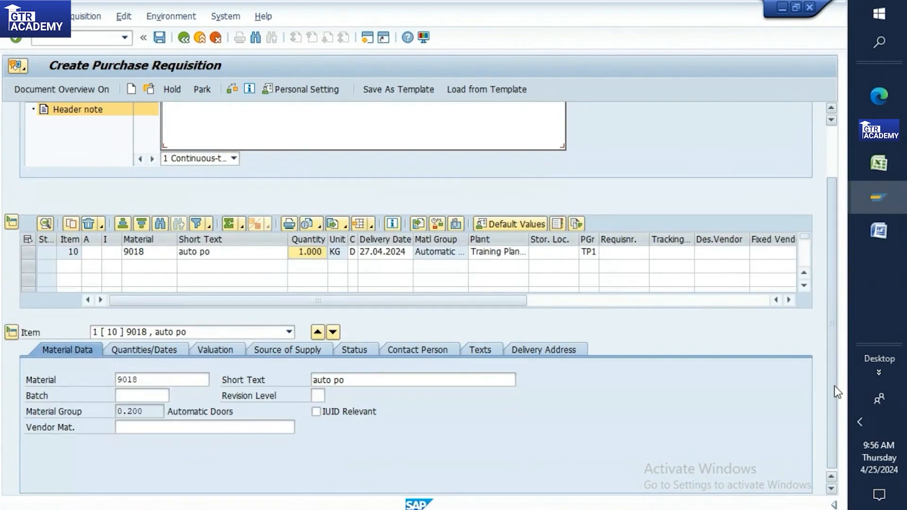
{"action": "left_click", "coordinate": [295, 351]}
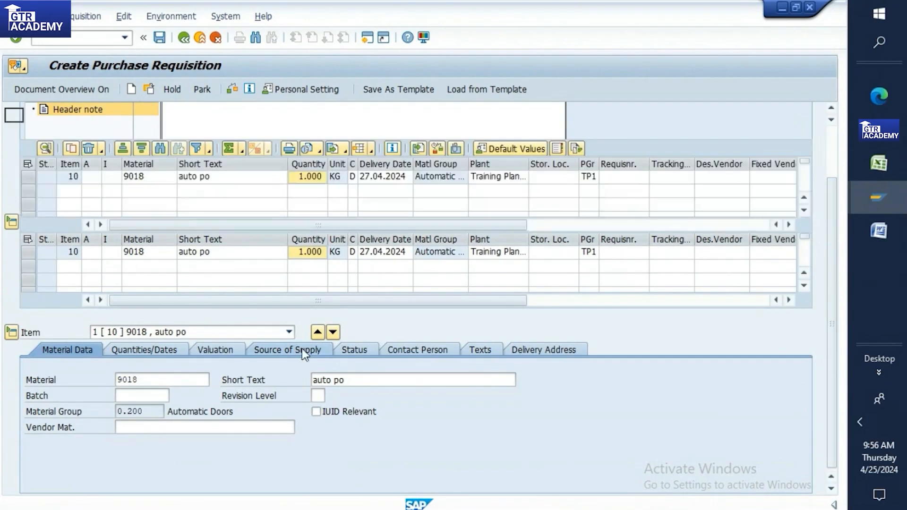
{"action": "left_click", "coordinate": [128, 401]}
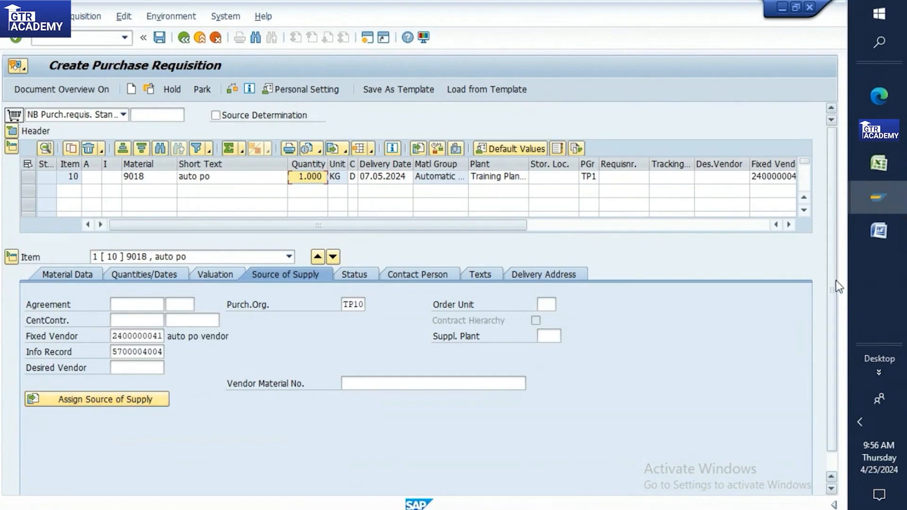
{"action": "left_click", "coordinate": [228, 89]}
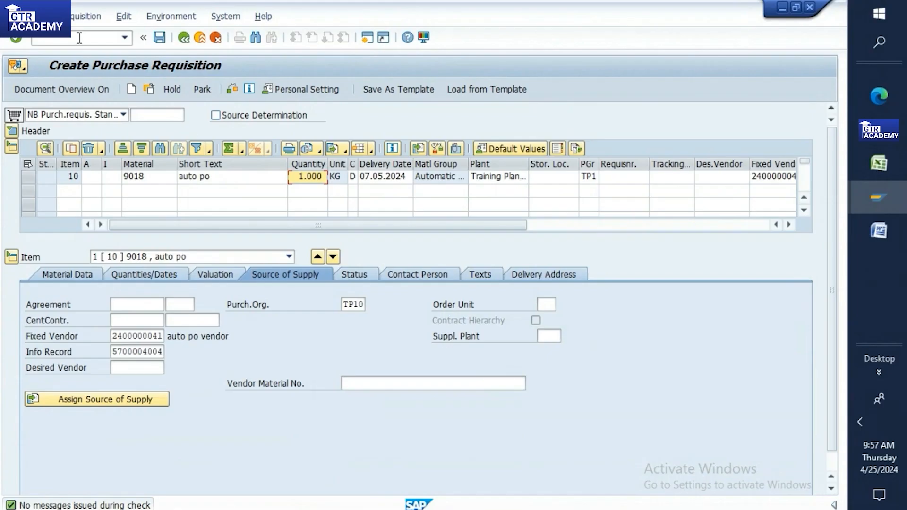
{"action": "type", "text": "/ome59n"}
{"action": "key", "text": "Return"}
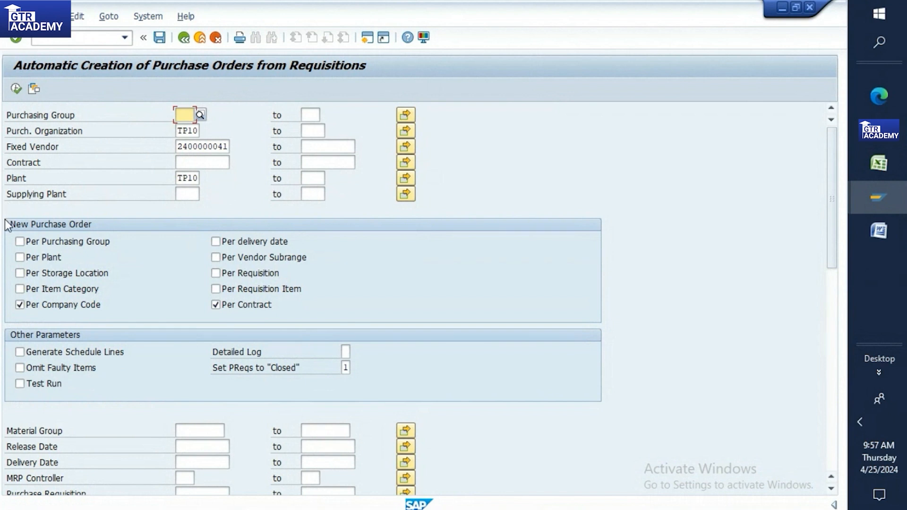
Step: Tick the Per Plant grouping option in ME59N and return to that window
{"action": "left_click", "coordinate": [19, 257]}
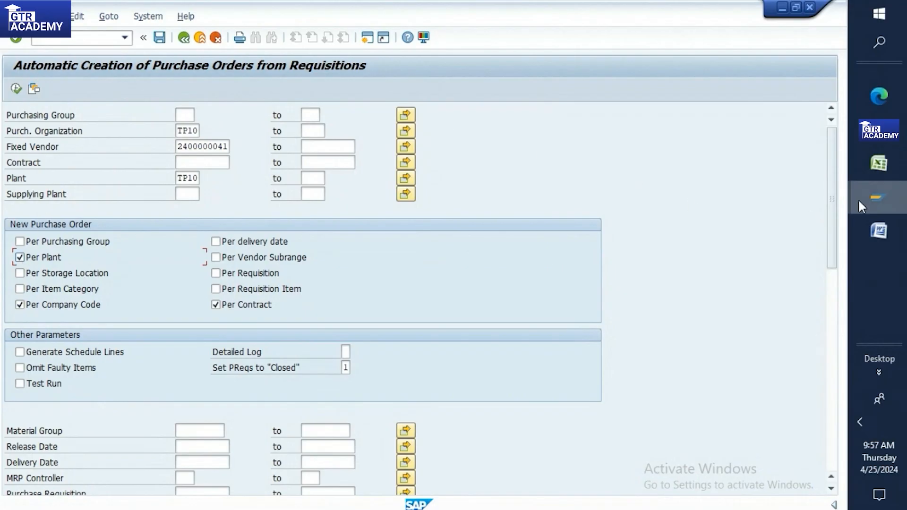
{"action": "mouse_move", "coordinate": [857, 198]}
{"action": "mouse_move", "coordinate": [801, 217]}
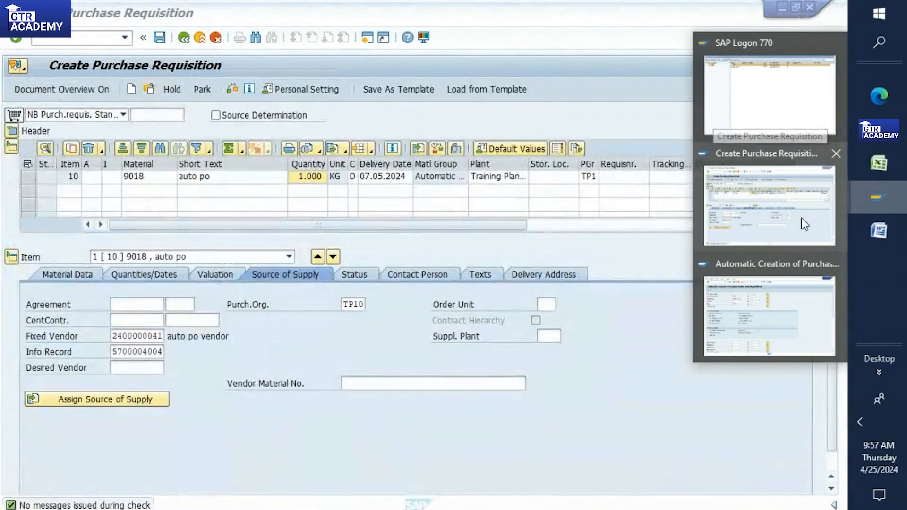
{"action": "mouse_move", "coordinate": [741, 285]}
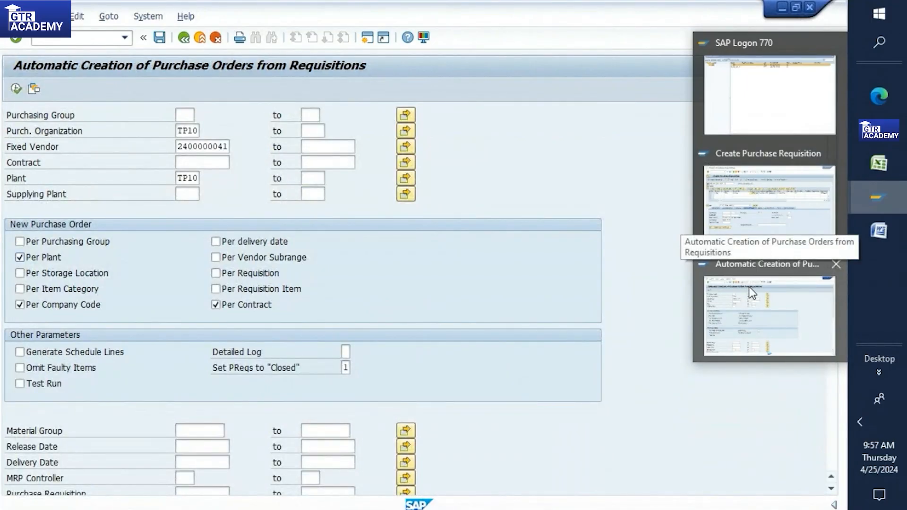
{"action": "left_click", "coordinate": [749, 287]}
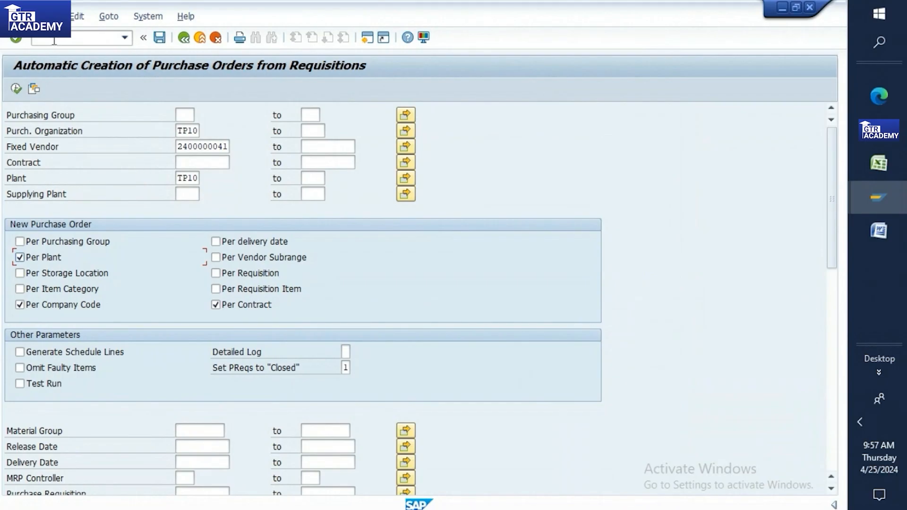
Step: Clear the Fixed Vendor field and switch grouping from Per Contract to Per Requisition
{"action": "left_click_drag", "start_coordinate": [226, 147], "coordinate": [141, 154]}
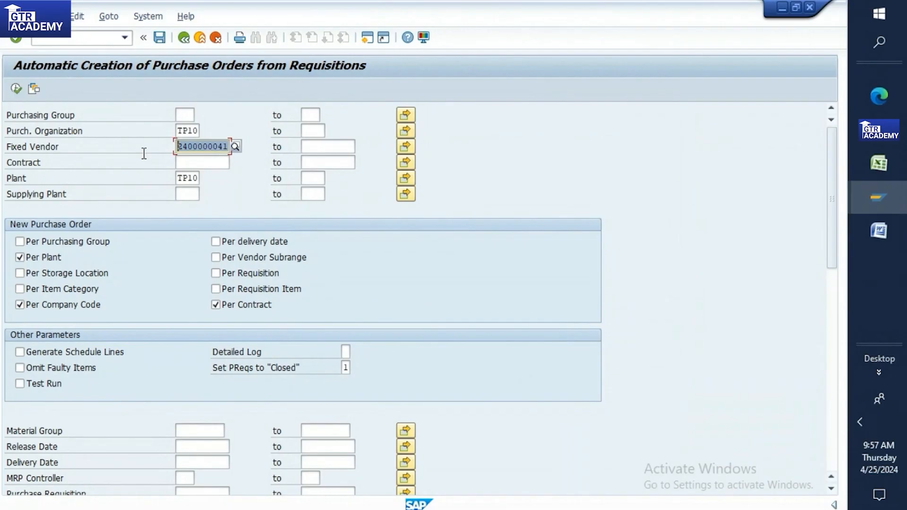
{"action": "key", "text": "Delete"}
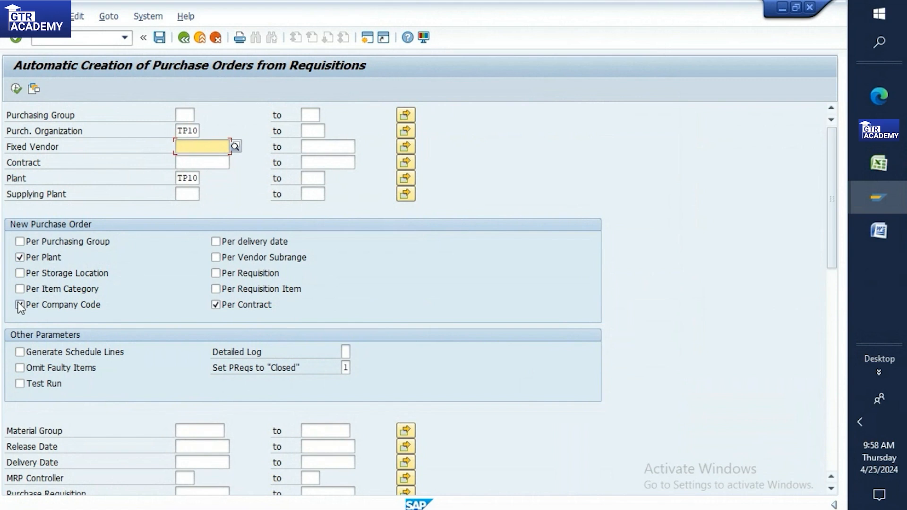
{"action": "left_click", "coordinate": [215, 304]}
{"action": "left_click", "coordinate": [217, 274]}
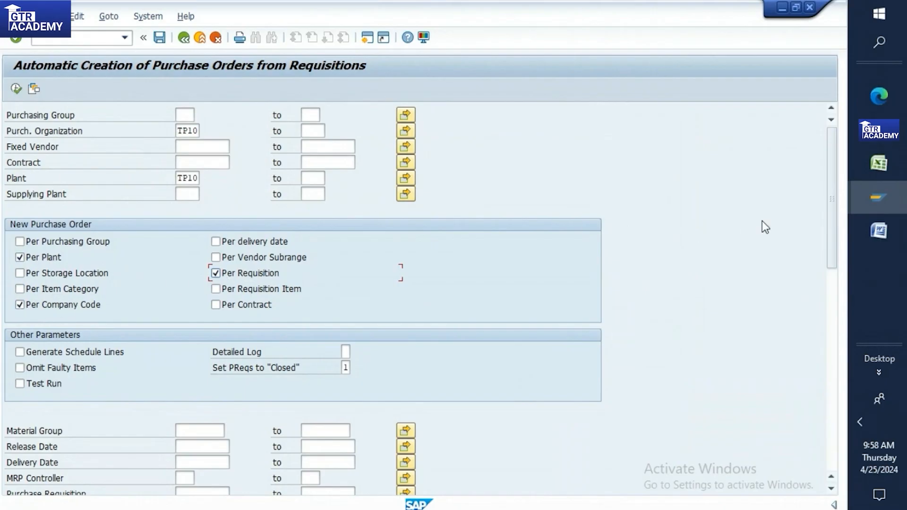
Step: Untick Test Run so the automatic PO creation runs live
{"action": "left_click_drag", "start_coordinate": [832, 197], "coordinate": [837, 257]}
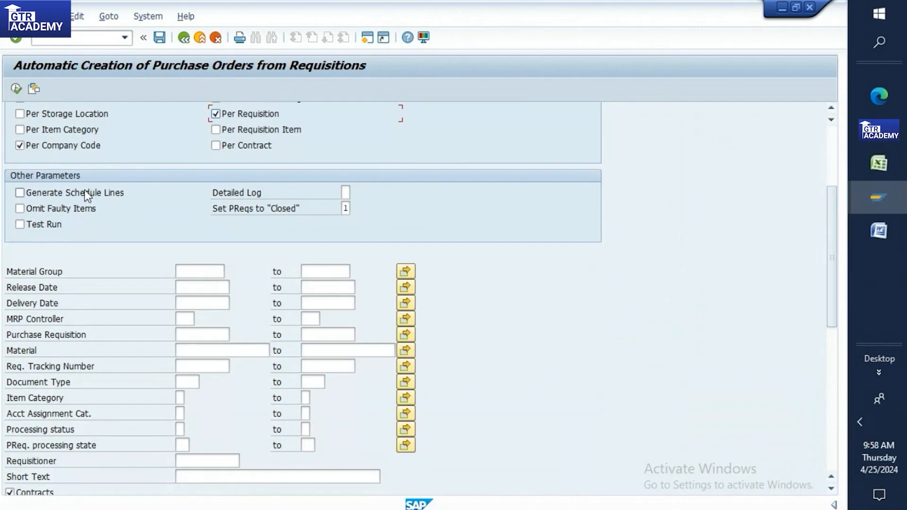
{"action": "left_click", "coordinate": [19, 225]}
{"action": "left_click_drag", "start_coordinate": [836, 217], "coordinate": [821, 145]}
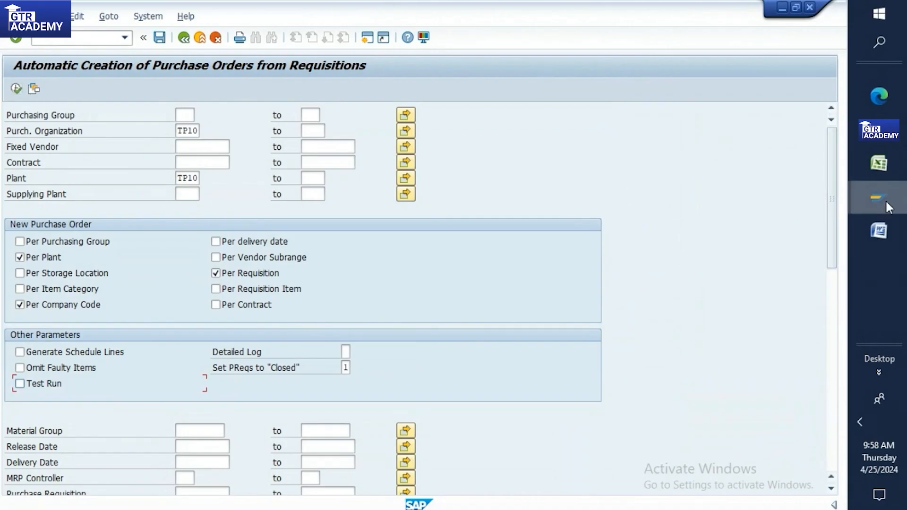
{"action": "mouse_move", "coordinate": [878, 198]}
{"action": "mouse_move", "coordinate": [778, 199]}
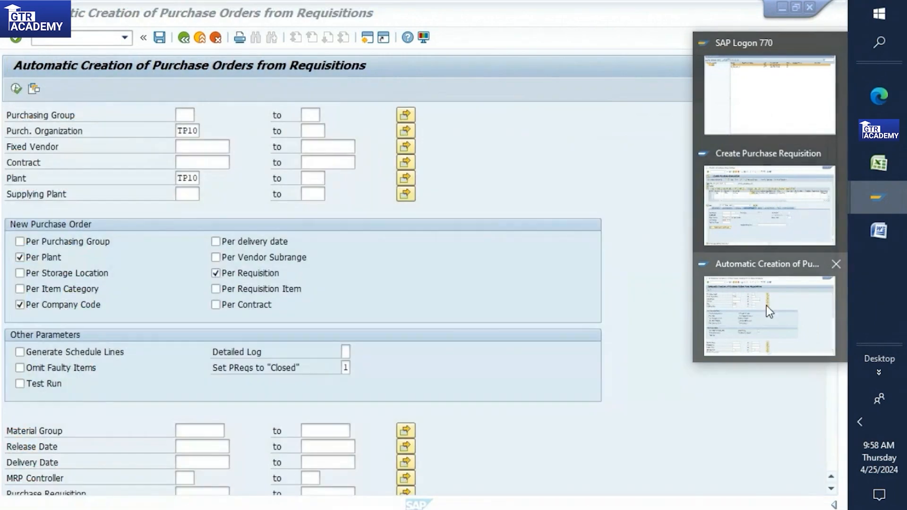
Step: Back in ME59N, inspect the Plant selection value and scroll to the Test Run option
{"action": "left_click", "coordinate": [776, 311]}
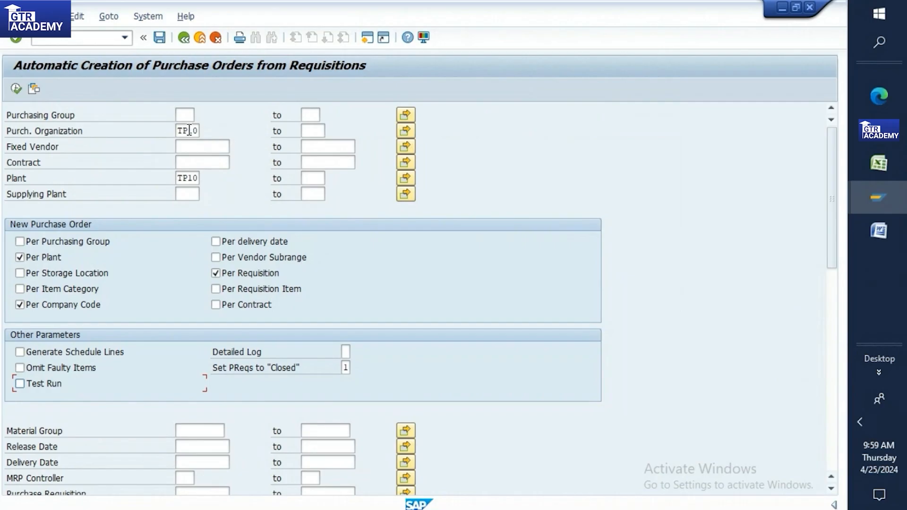
{"action": "left_click", "coordinate": [188, 178]}
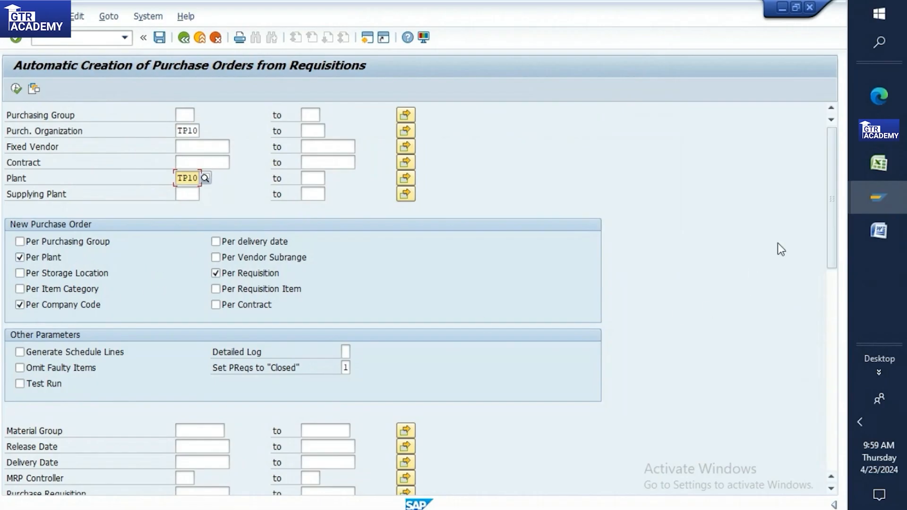
{"action": "left_click_drag", "start_coordinate": [835, 228], "coordinate": [834, 279]}
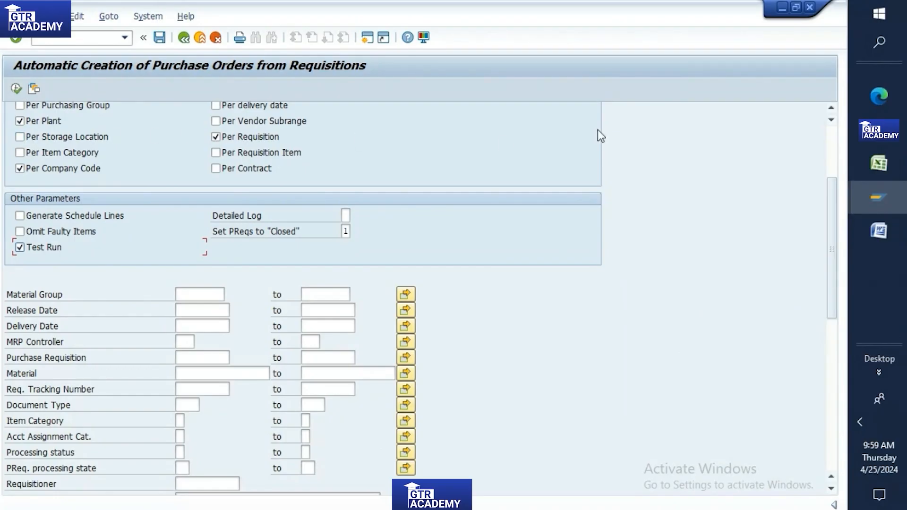
Step: Check and save the requisition for material 9018, then select its new PR number
{"action": "left_click", "coordinate": [876, 198]}
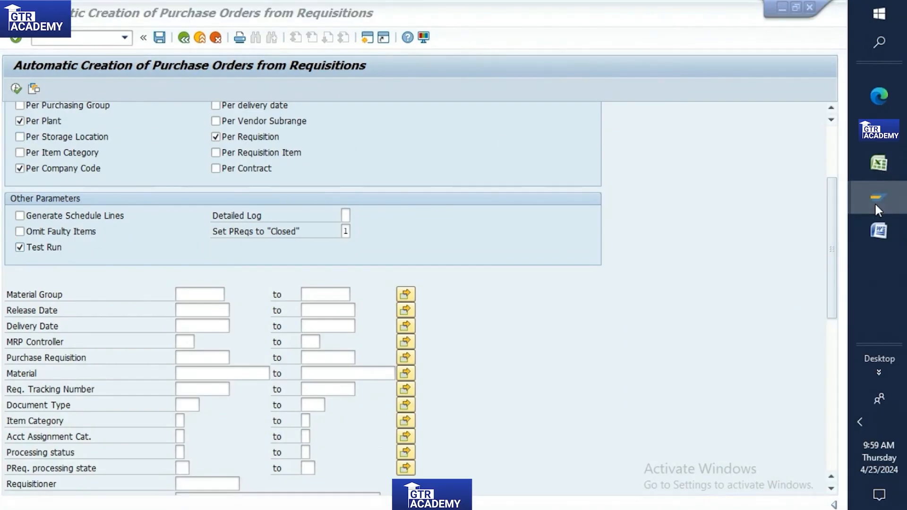
{"action": "left_click", "coordinate": [789, 220]}
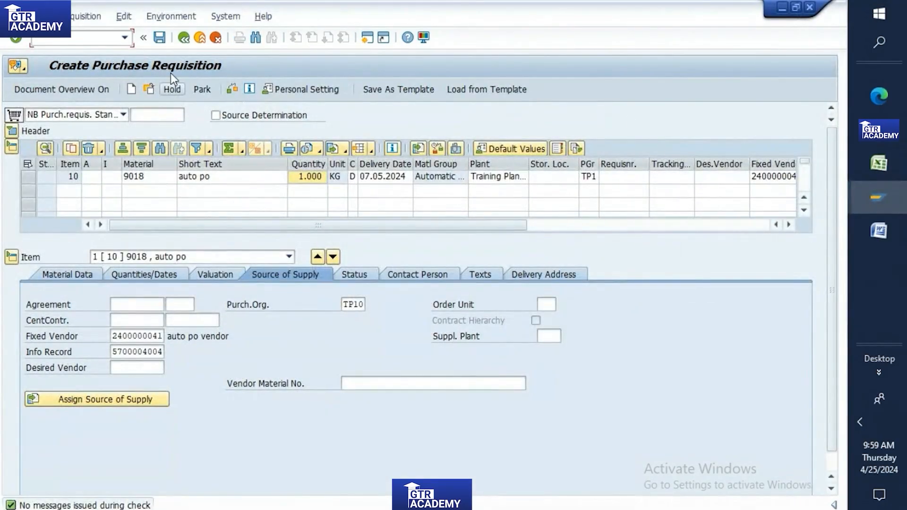
{"action": "left_click", "coordinate": [232, 89]}
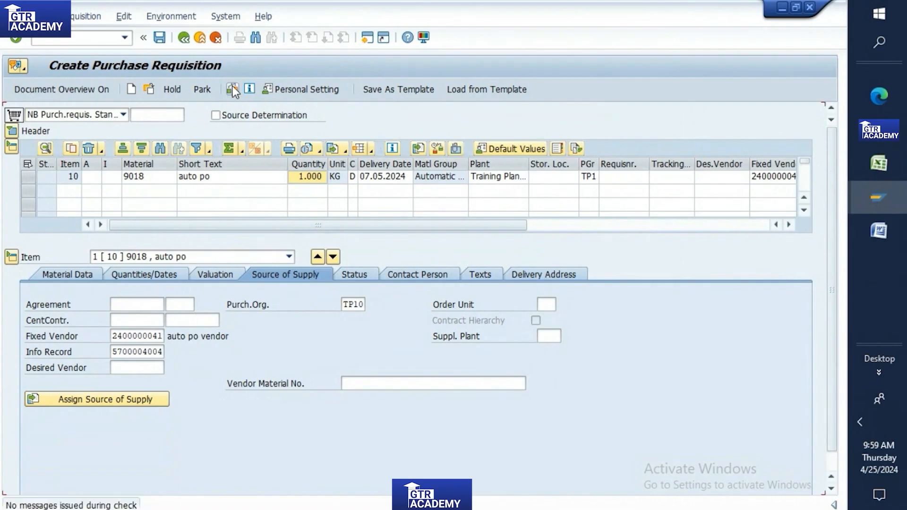
{"action": "left_click", "coordinate": [158, 38]}
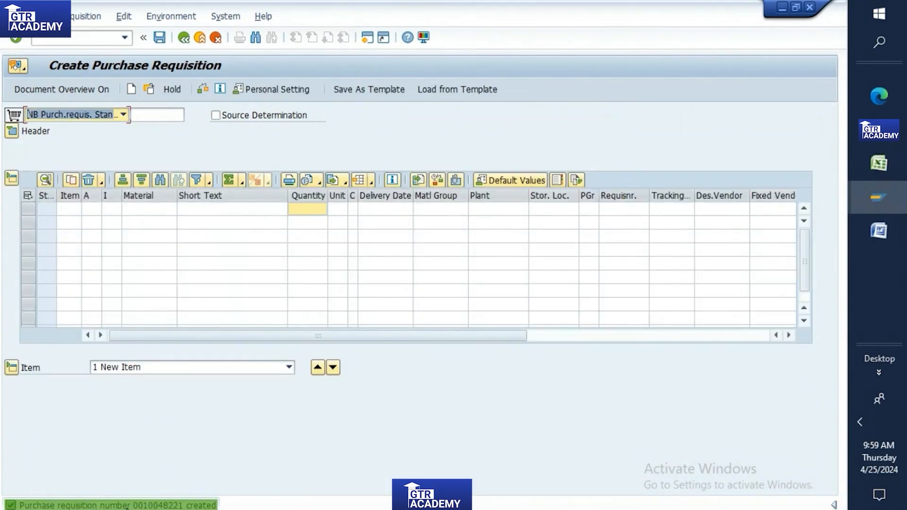
{"action": "double_click", "coordinate": [143, 506]}
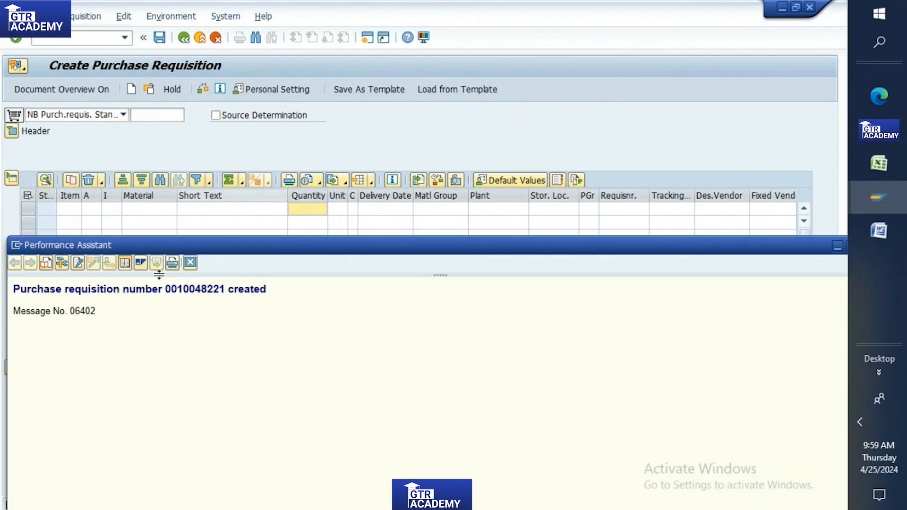
{"action": "left_click_drag", "start_coordinate": [163, 289], "coordinate": [226, 290]}
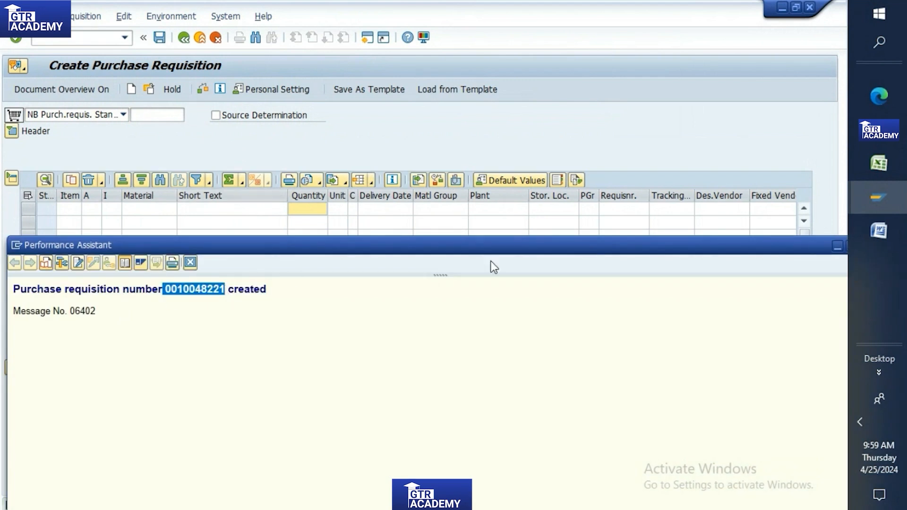
{"action": "left_click", "coordinate": [879, 191]}
Step: Execute ME59N as a test run, then untick Test Run and execute again for real
{"action": "left_click", "coordinate": [777, 290]}
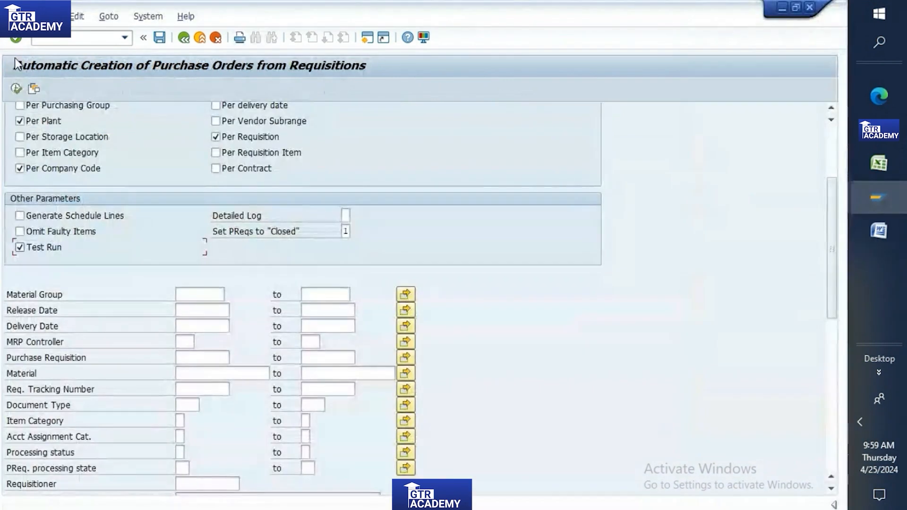
{"action": "left_click", "coordinate": [16, 88]}
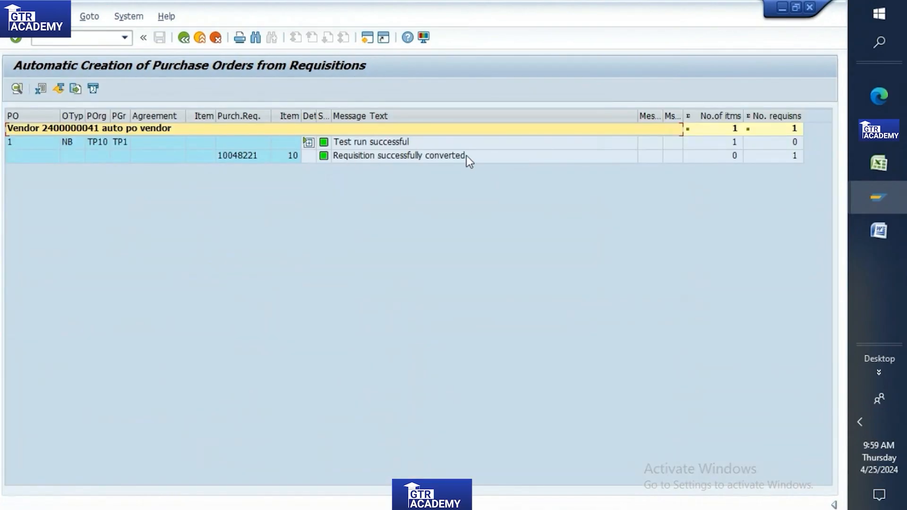
{"action": "left_click", "coordinate": [184, 37]}
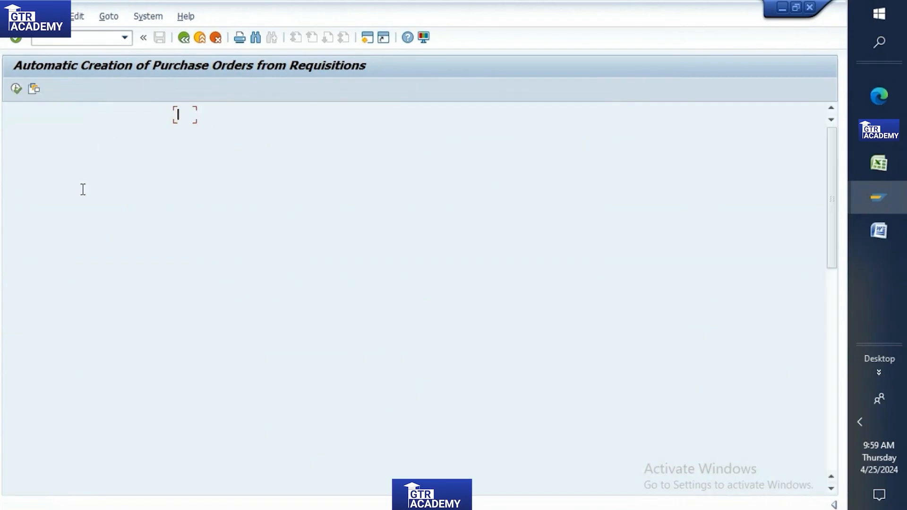
{"action": "left_click", "coordinate": [19, 384]}
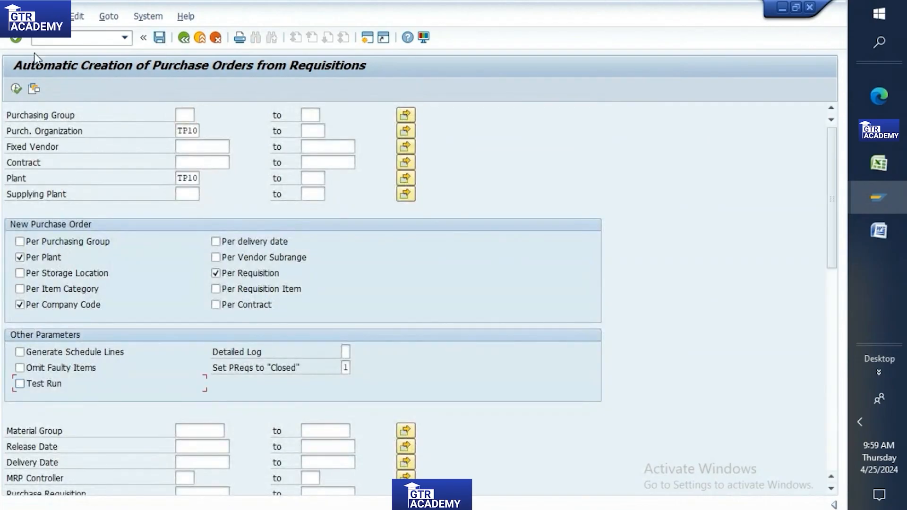
{"action": "left_click", "coordinate": [16, 88]}
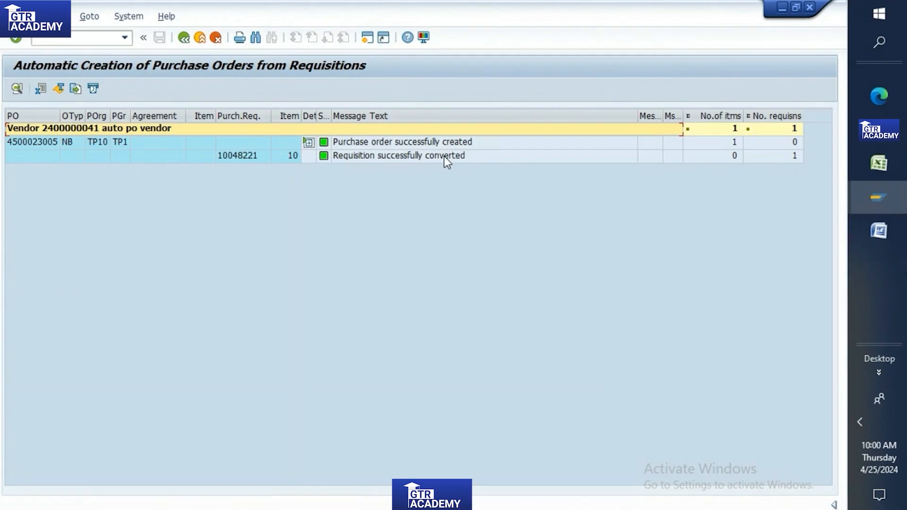
{"action": "double_click", "coordinate": [31, 141]}
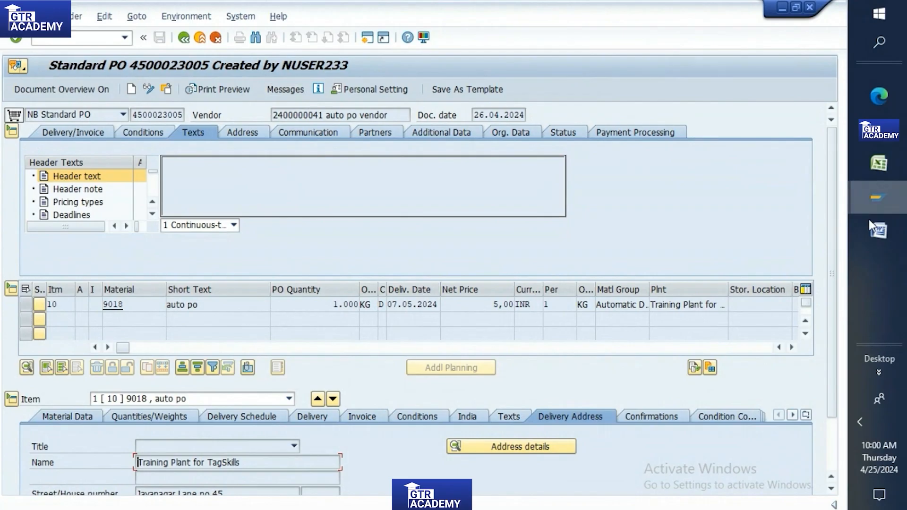
{"action": "scroll", "coordinate": [835, 217], "scroll_direction": "down", "scroll_amount": 3}
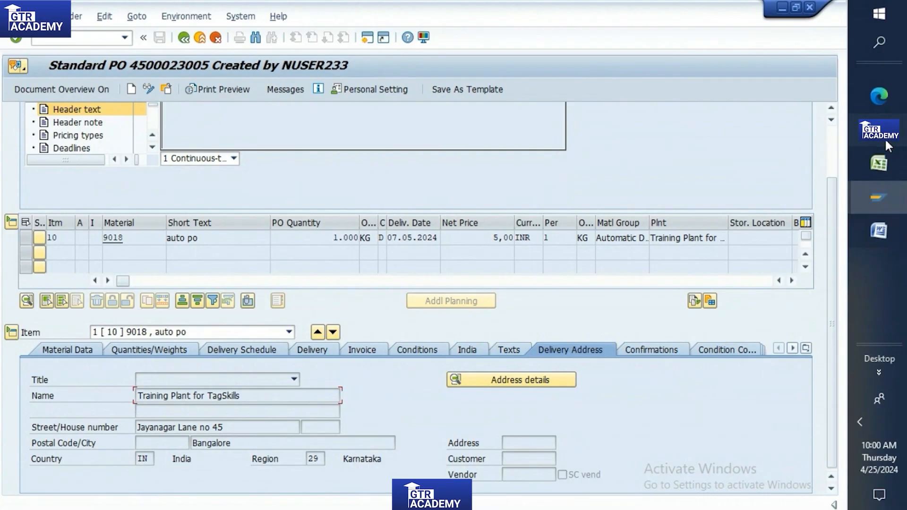
{"action": "mouse_move", "coordinate": [877, 198]}
{"action": "left_click", "coordinate": [779, 310]}
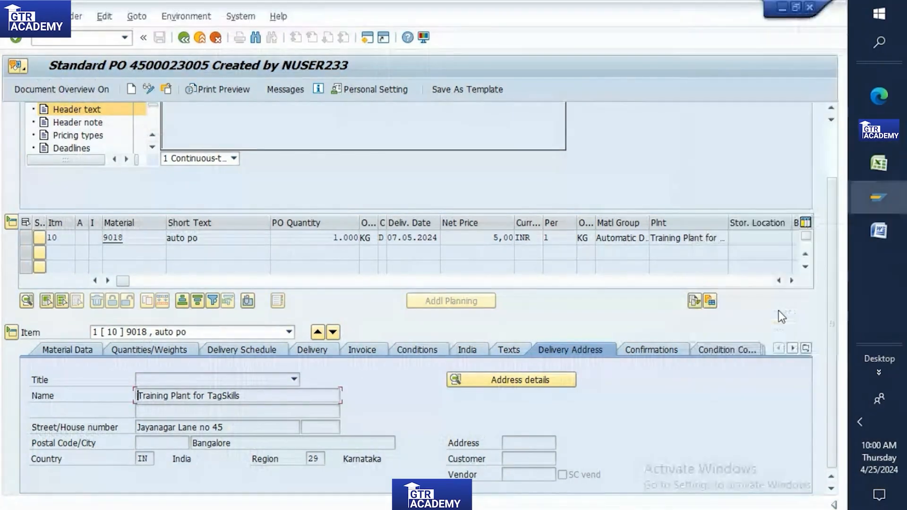
{"action": "mouse_move", "coordinate": [874, 196]}
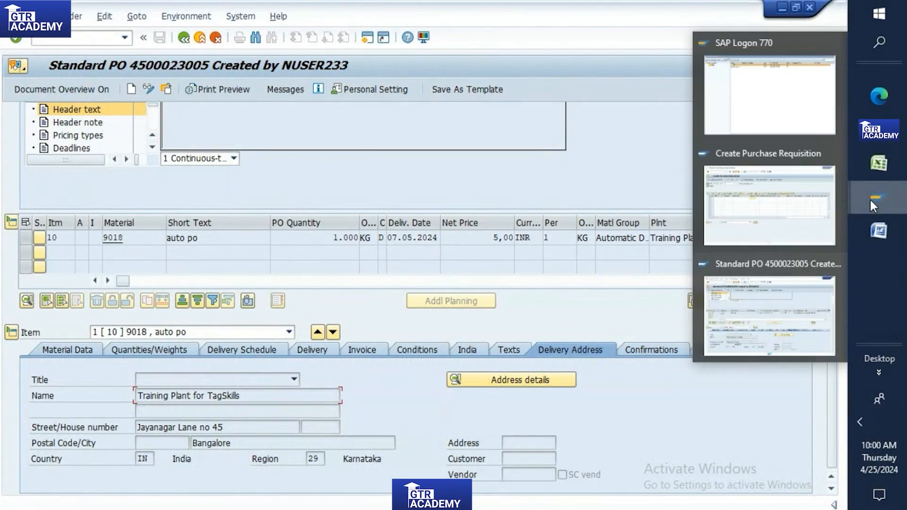
{"action": "left_click", "coordinate": [802, 290]}
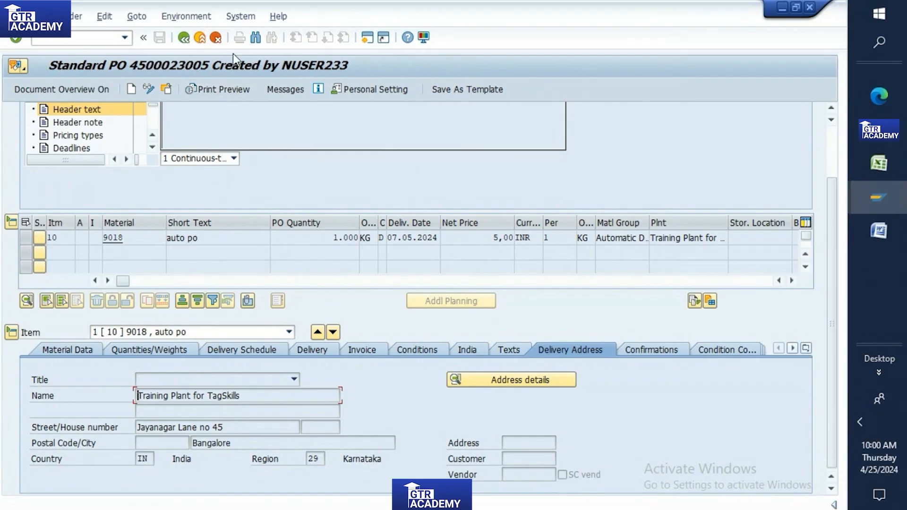
{"action": "left_click", "coordinate": [185, 39]}
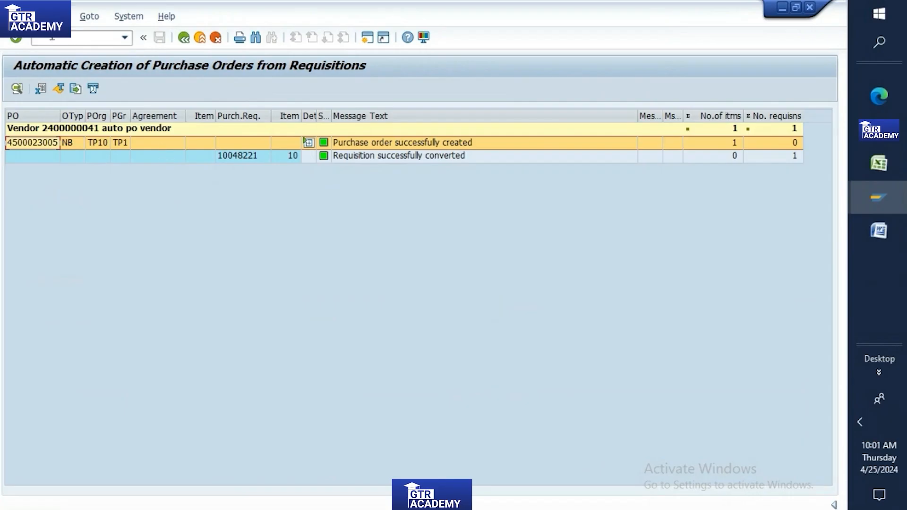
Step: Leave the results list with /n and open Display Purchase Requisition (ME53N)
{"action": "type", "text": "/n"}
{"action": "key", "text": "Return"}
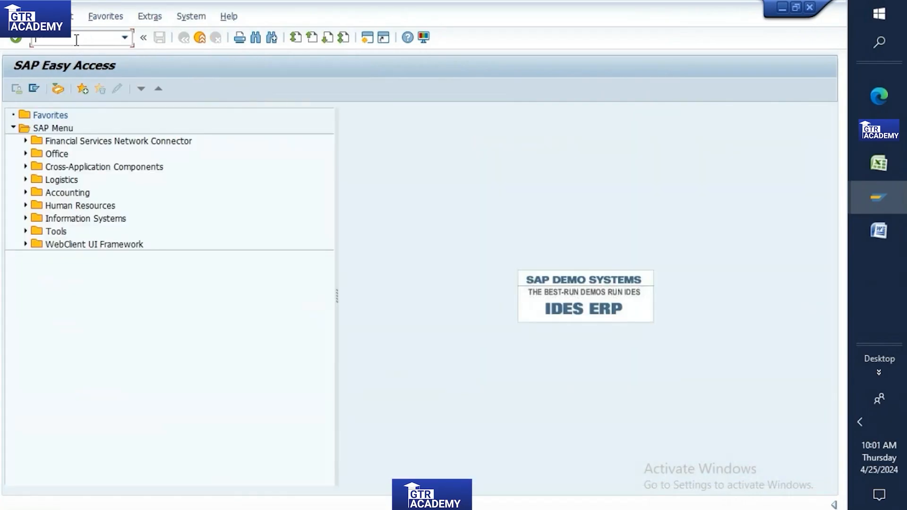
{"action": "mouse_move", "coordinate": [874, 196]}
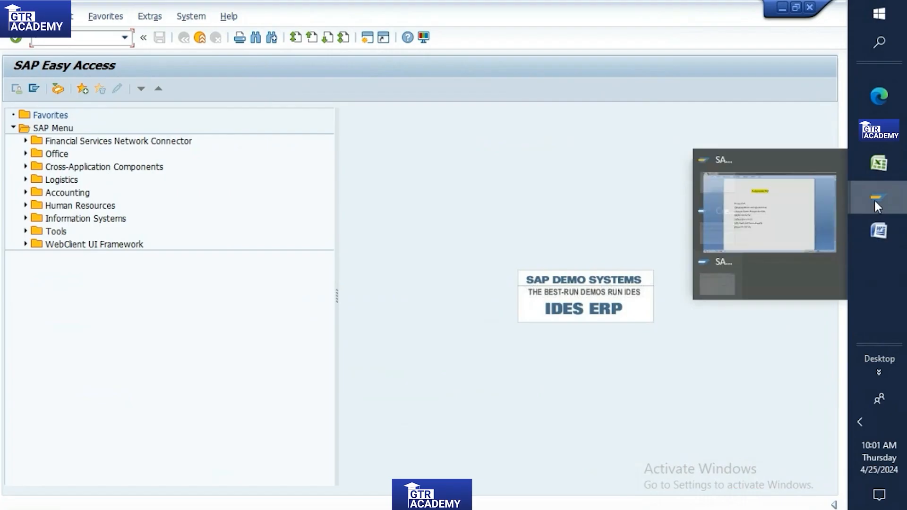
{"action": "left_click", "coordinate": [773, 206]}
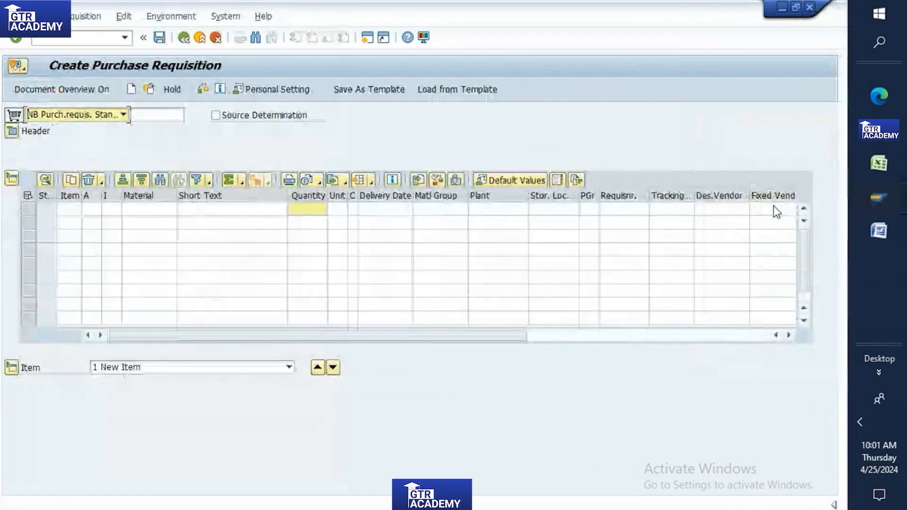
{"action": "left_click", "coordinate": [73, 42]}
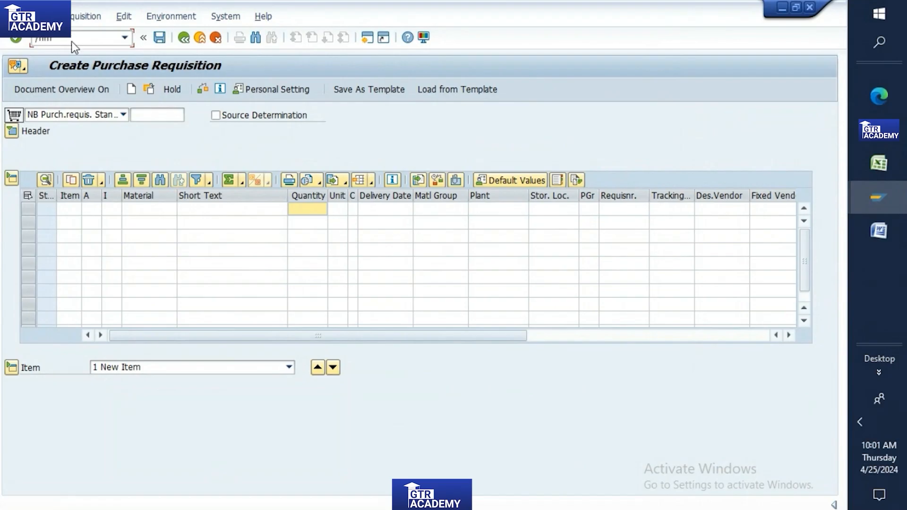
{"action": "key", "text": "Return"}
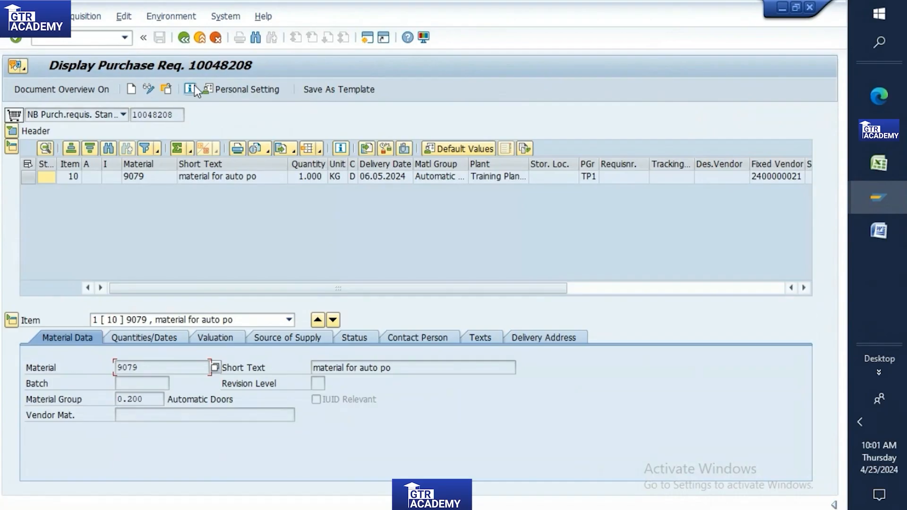
Step: Load requisition 10048208 via Other Document and review its Quantities/Dates and Status tabs
{"action": "left_click", "coordinate": [171, 90]}
{"action": "left_click", "coordinate": [878, 163]}
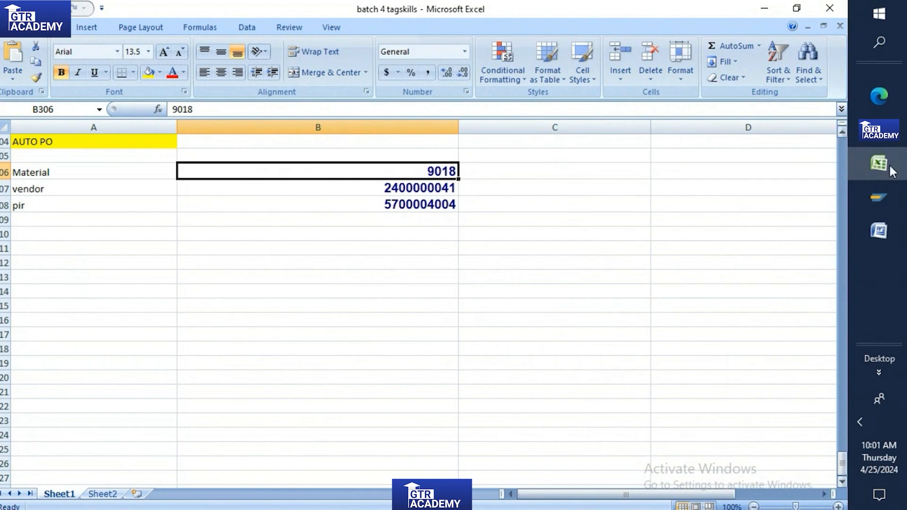
{"action": "left_click", "coordinate": [877, 196]}
{"action": "left_click", "coordinate": [763, 204]}
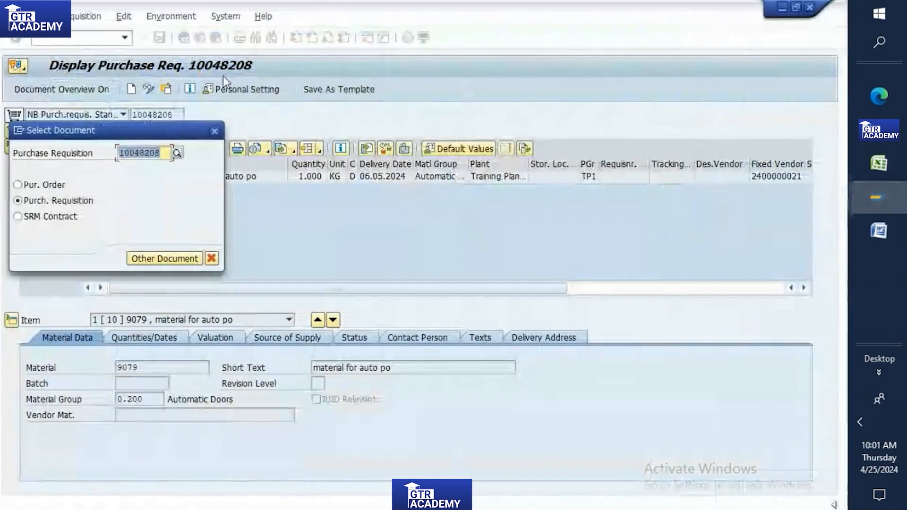
{"action": "left_click", "coordinate": [161, 257]}
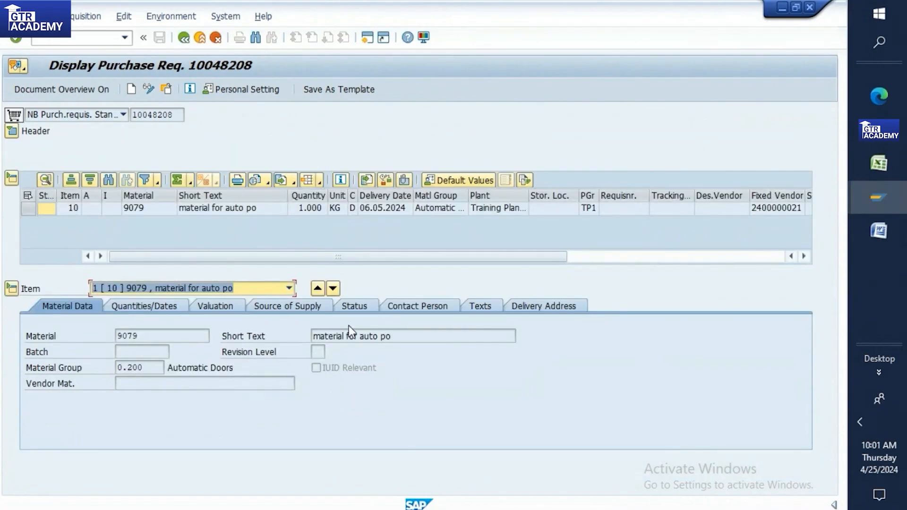
{"action": "left_click", "coordinate": [130, 310]}
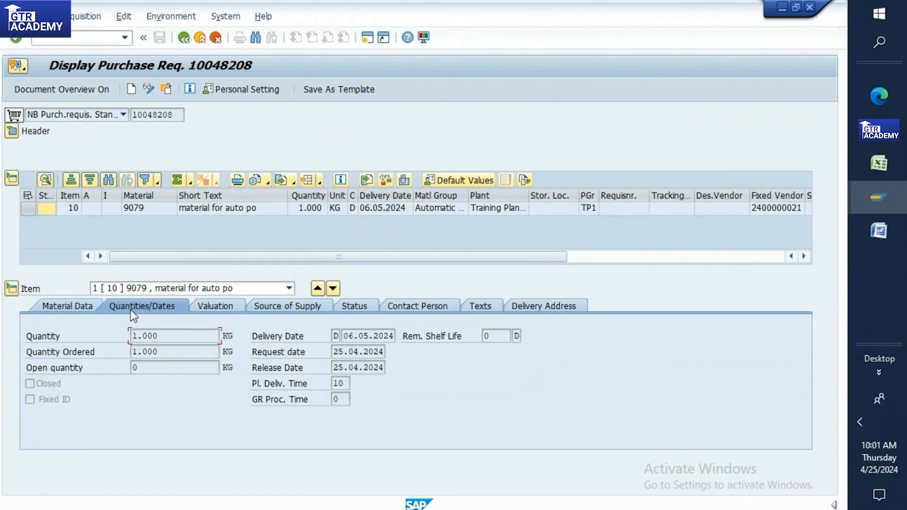
{"action": "left_click", "coordinate": [353, 306]}
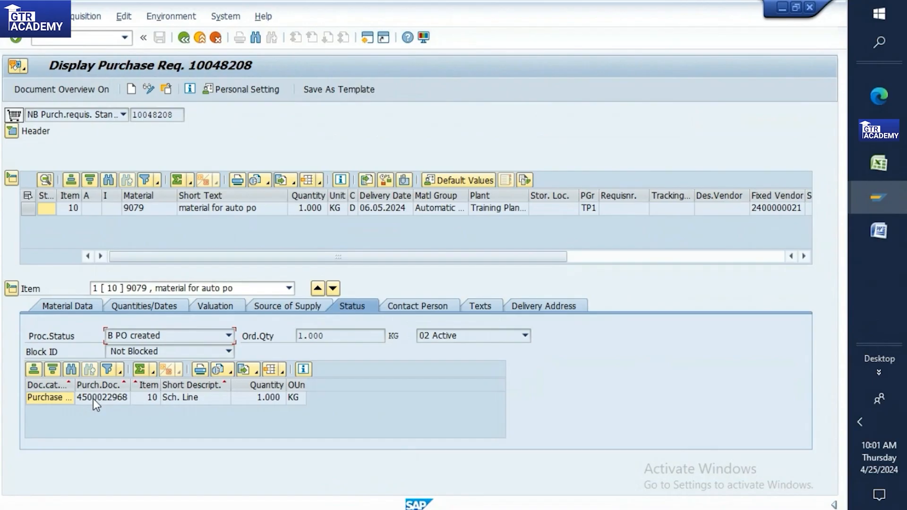
Step: Copy requisition number 10048208 into Excel cell B309
{"action": "double_click", "coordinate": [132, 114]}
{"action": "key", "text": "ctrl+c"}
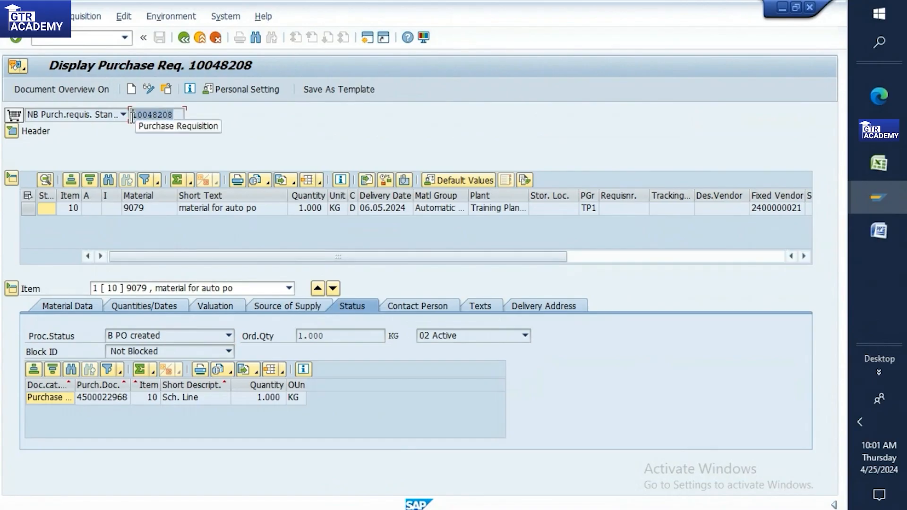
{"action": "left_click", "coordinate": [878, 163]}
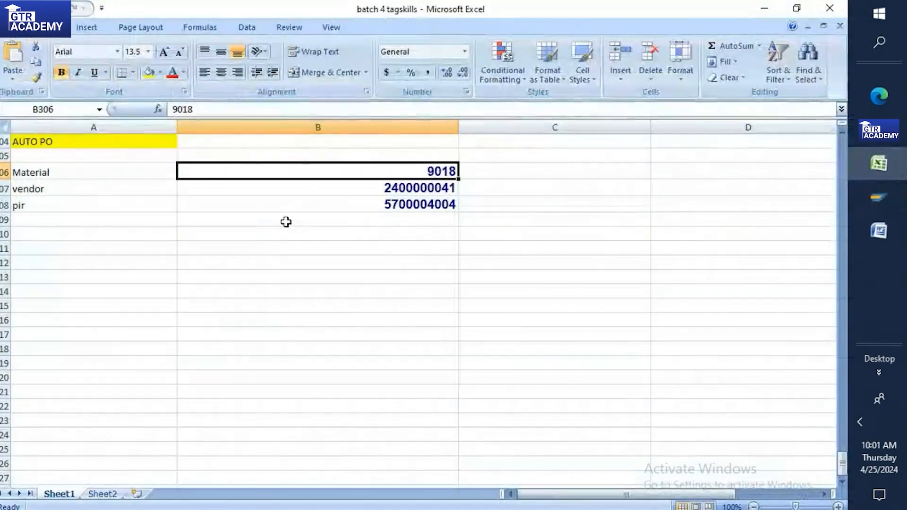
{"action": "left_click", "coordinate": [339, 218]}
{"action": "key", "text": "ctrl+v"}
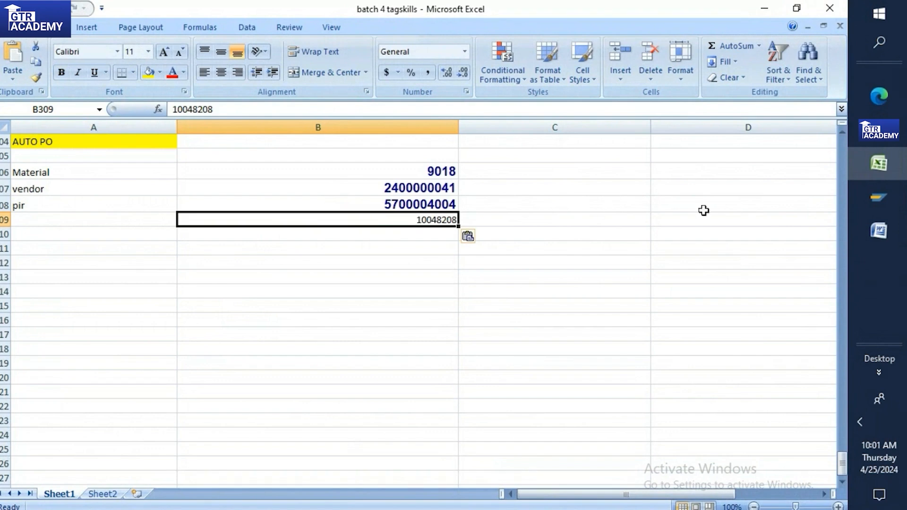
{"action": "mouse_move", "coordinate": [877, 202]}
{"action": "left_click", "coordinate": [765, 203]}
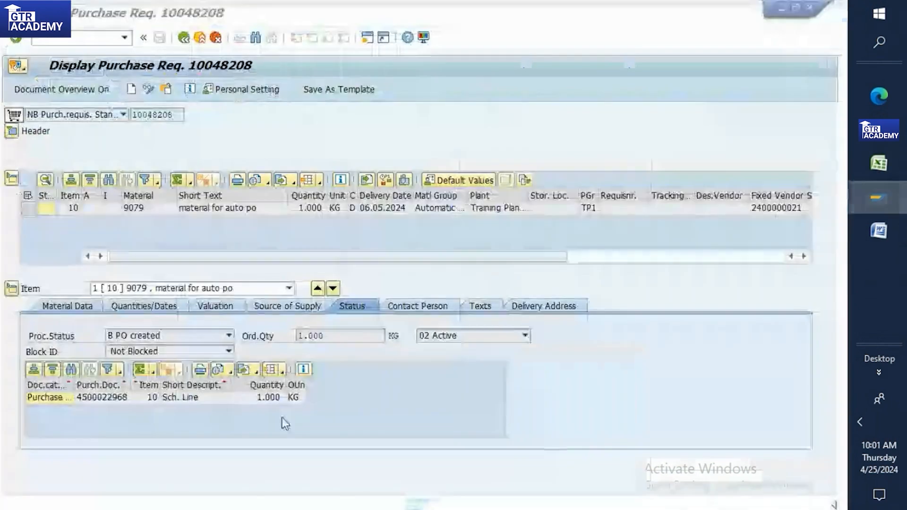
{"action": "left_click", "coordinate": [82, 397]}
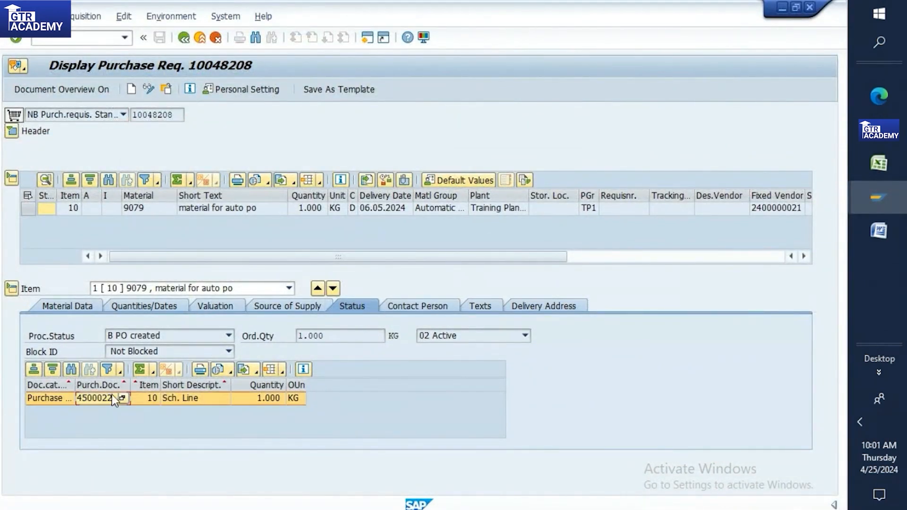
{"action": "double_click", "coordinate": [97, 397]}
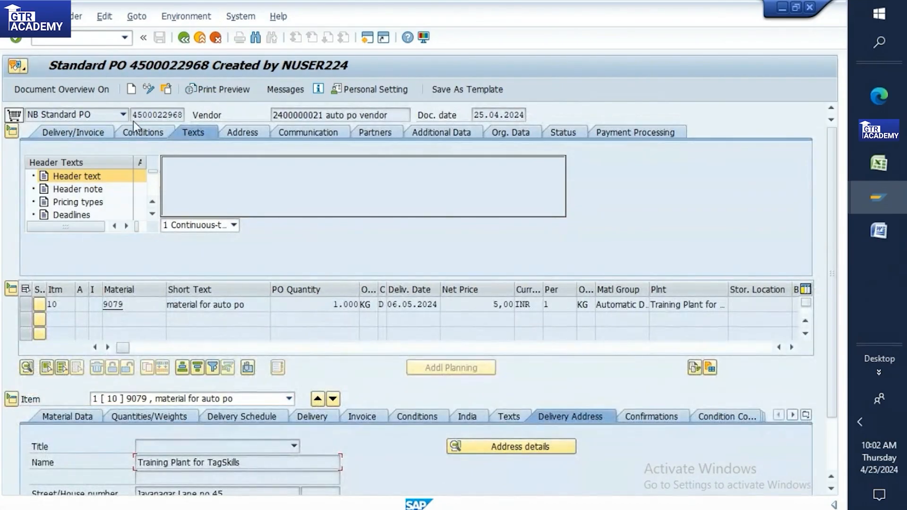
{"action": "left_click_drag", "start_coordinate": [130, 115], "coordinate": [184, 115]}
{"action": "key", "text": "ctrl+c"}
{"action": "left_click", "coordinate": [878, 164]}
{"action": "left_click", "coordinate": [369, 238]}
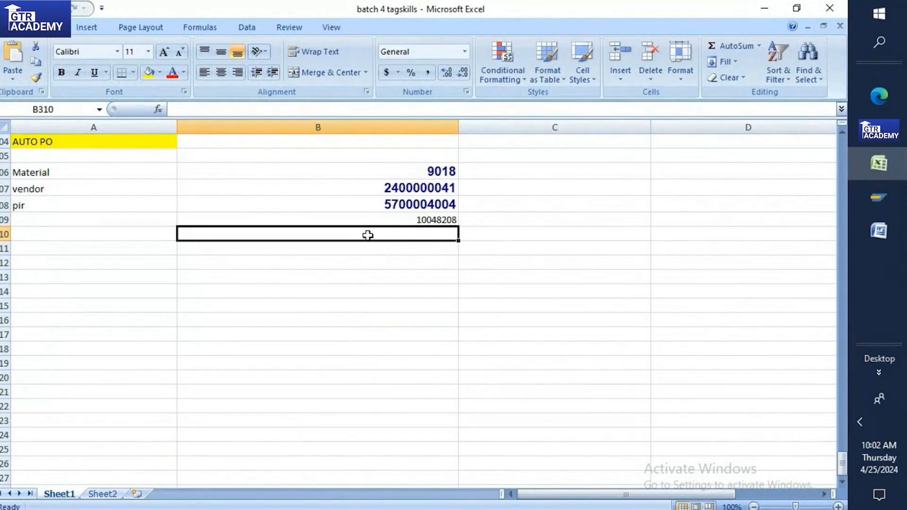
{"action": "key", "text": "ctrl+v"}
Step: Close the extra window and leave the PO and requisition for the Easy Access menu
{"action": "mouse_move", "coordinate": [853, 216]}
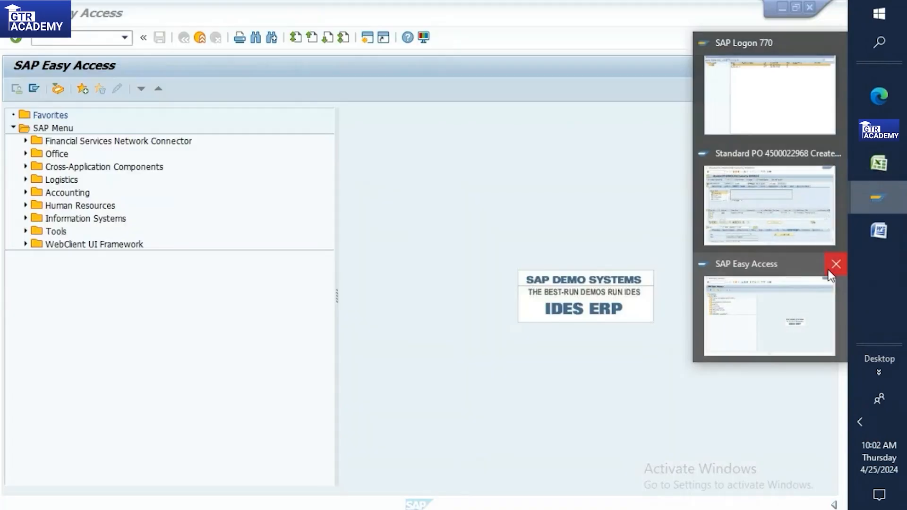
{"action": "left_click", "coordinate": [835, 263]}
{"action": "left_click", "coordinate": [775, 262]}
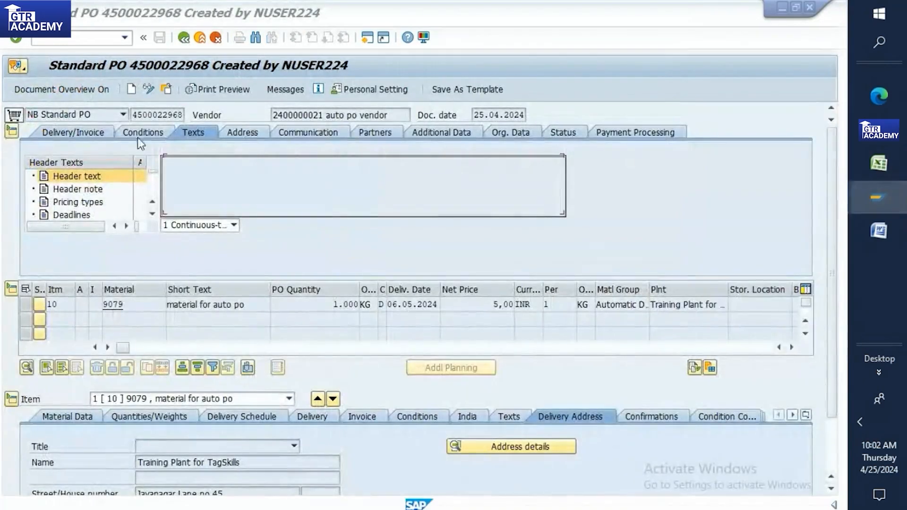
{"action": "left_click", "coordinate": [183, 38]}
{"action": "left_click", "coordinate": [107, 41]}
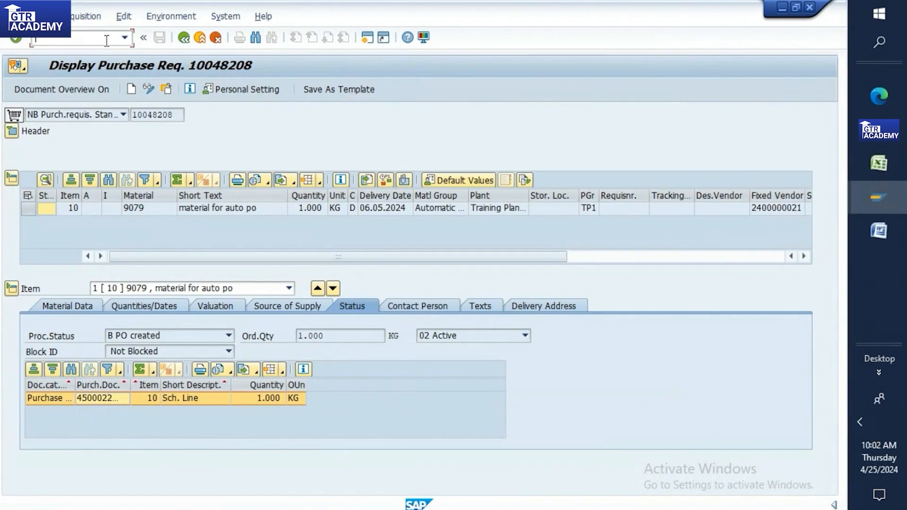
{"action": "key", "text": "Return"}
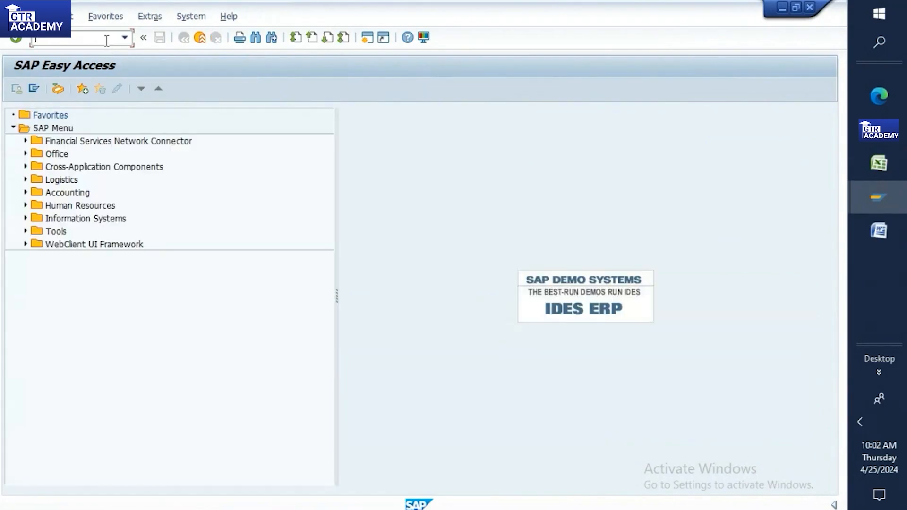
{"action": "left_click", "coordinate": [878, 163]}
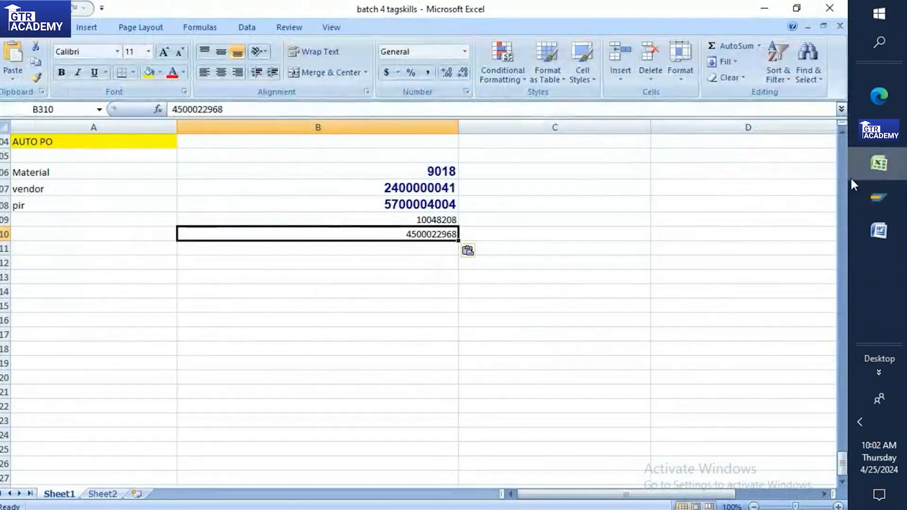
{"action": "left_click", "coordinate": [878, 197]}
{"action": "left_click", "coordinate": [754, 255]}
{"action": "left_click", "coordinate": [83, 38]}
{"action": "type", "text": "me51n"}
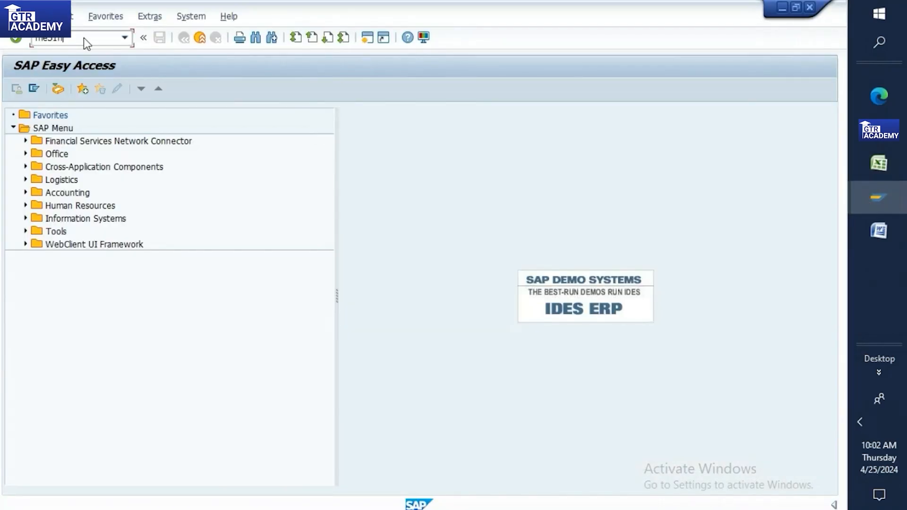
Step: Start a requisition in ME51N with material 9018 copied from the Excel notes
{"action": "key", "text": "Return"}
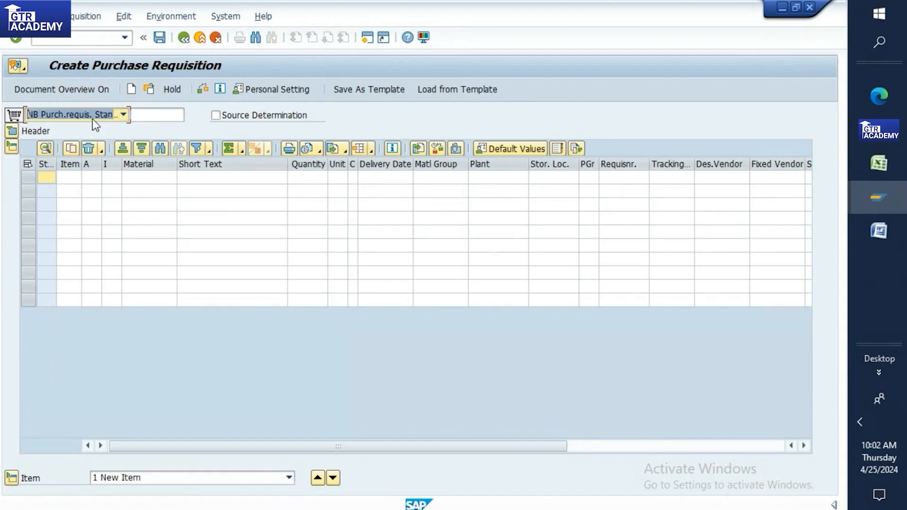
{"action": "left_click", "coordinate": [11, 132]}
{"action": "left_click", "coordinate": [879, 163]}
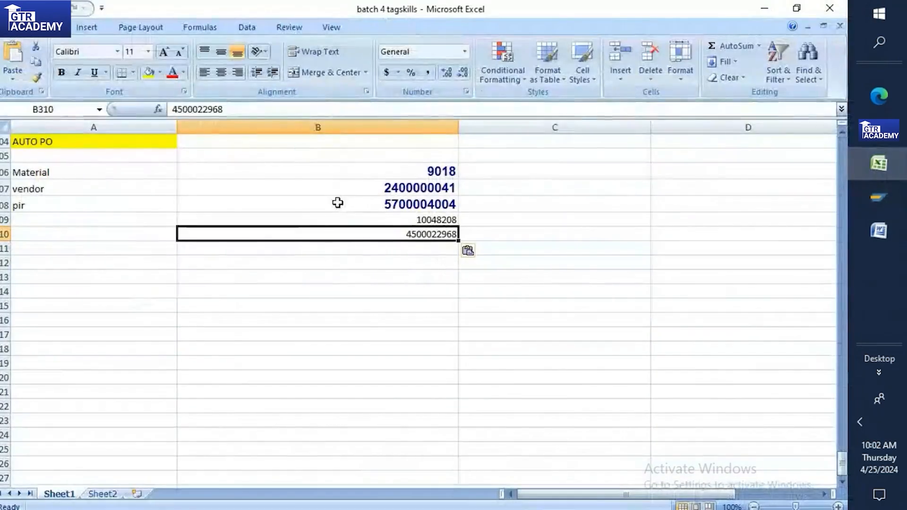
{"action": "left_click", "coordinate": [434, 179]}
{"action": "key", "text": "ctrl+c"}
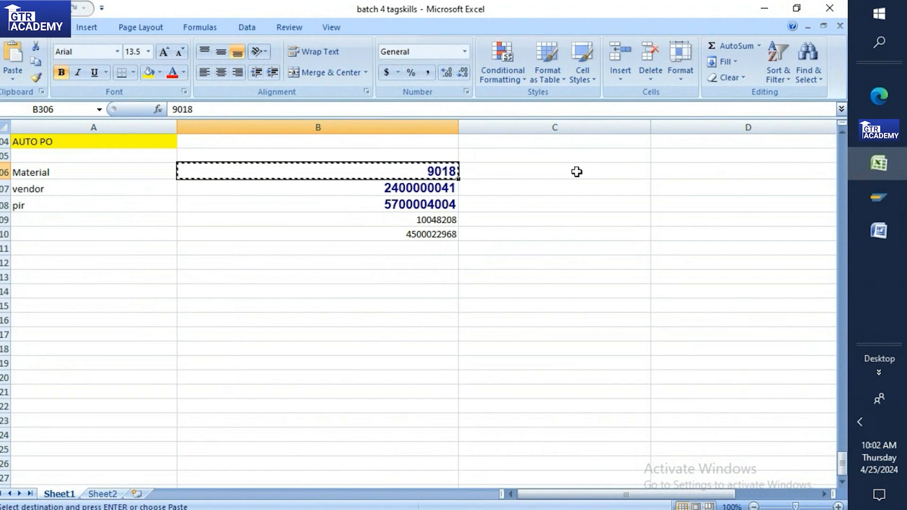
{"action": "left_click", "coordinate": [896, 201]}
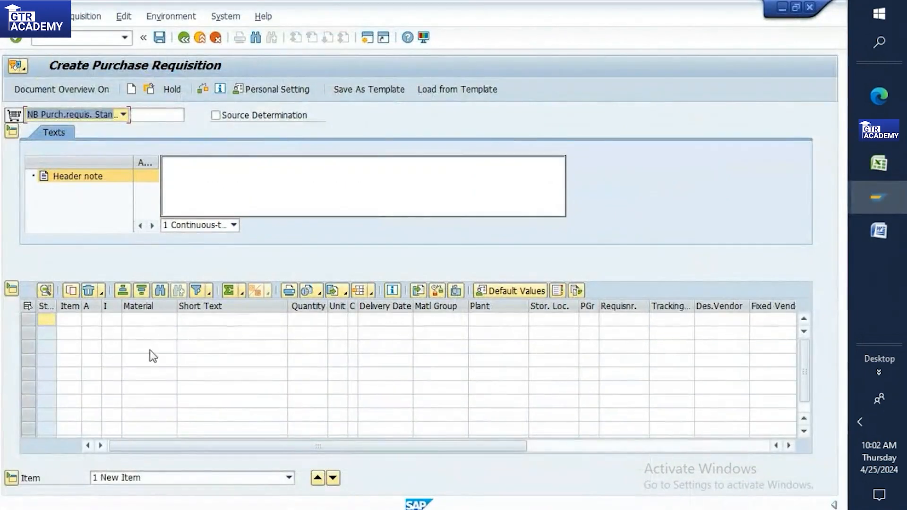
{"action": "left_click", "coordinate": [142, 307]}
{"action": "left_click", "coordinate": [146, 320]}
{"action": "key", "text": "ctrl+v"}
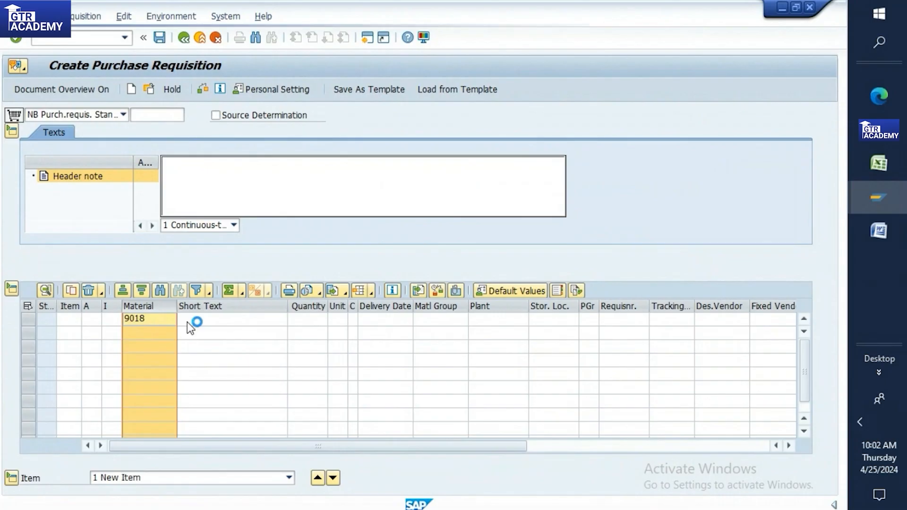
Step: Set the item's plant to TP10 and quantity to 500
{"action": "left_click", "coordinate": [482, 319]}
{"action": "type", "text": "tp10"}
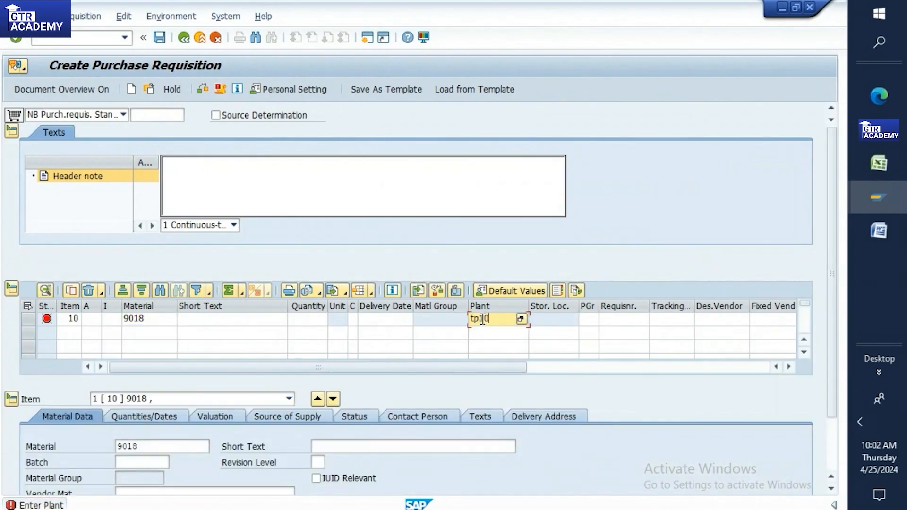
{"action": "key", "text": "Return"}
{"action": "left_click", "coordinate": [312, 313]}
{"action": "type", "text": "500"}
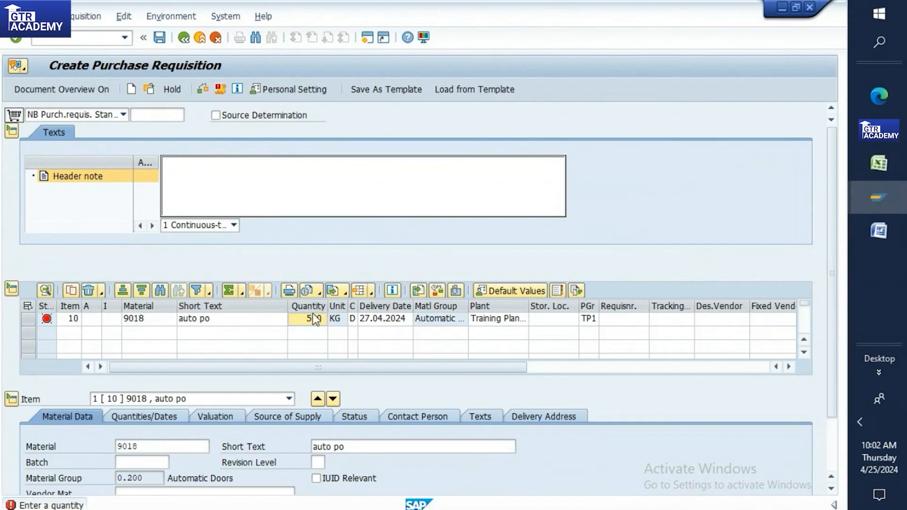
{"action": "key", "text": "Return"}
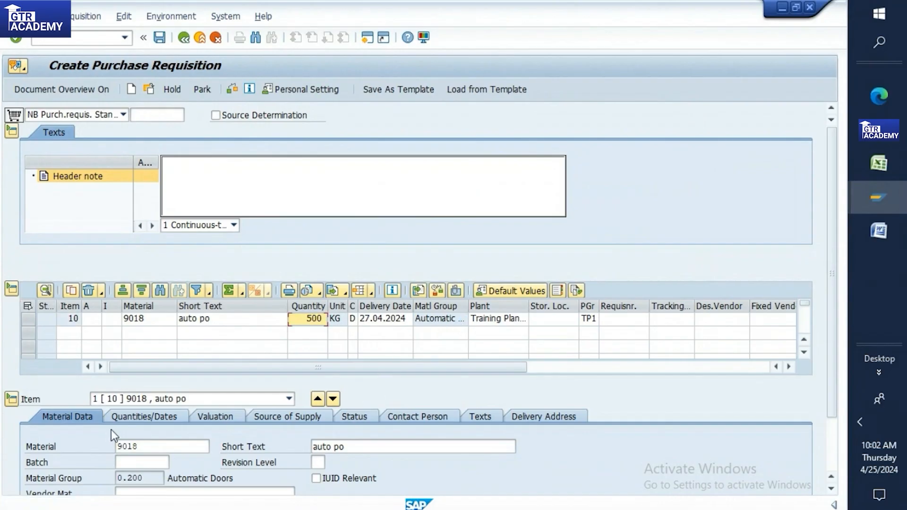
Step: Assign the vendor info record as source of supply, check, and save the requisition
{"action": "left_click", "coordinate": [312, 418]}
{"action": "left_click", "coordinate": [100, 402]}
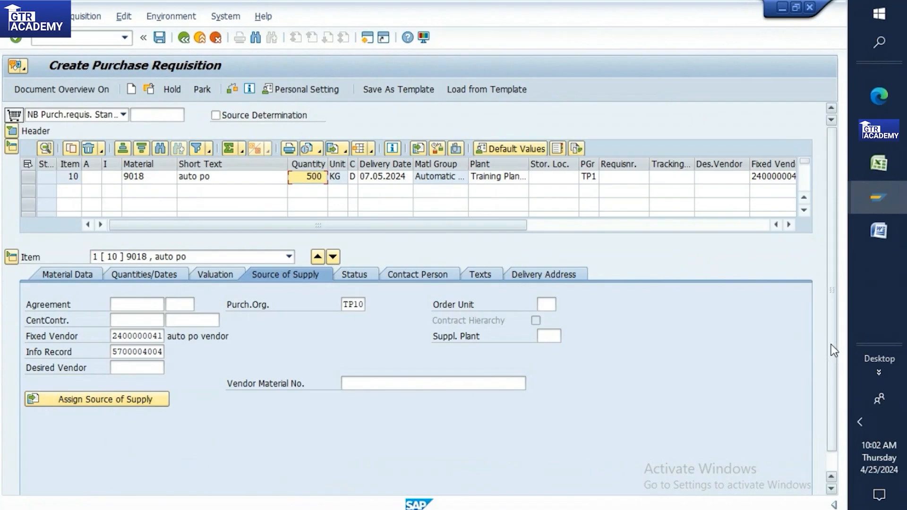
{"action": "scroll", "coordinate": [831, 344], "scroll_direction": "down", "scroll_amount": 2}
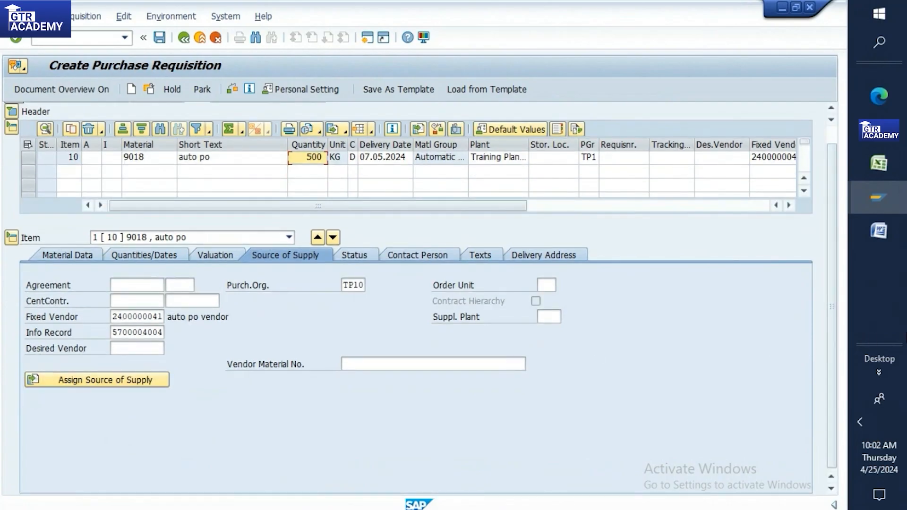
{"action": "scroll", "coordinate": [834, 334], "scroll_direction": "up", "scroll_amount": 2}
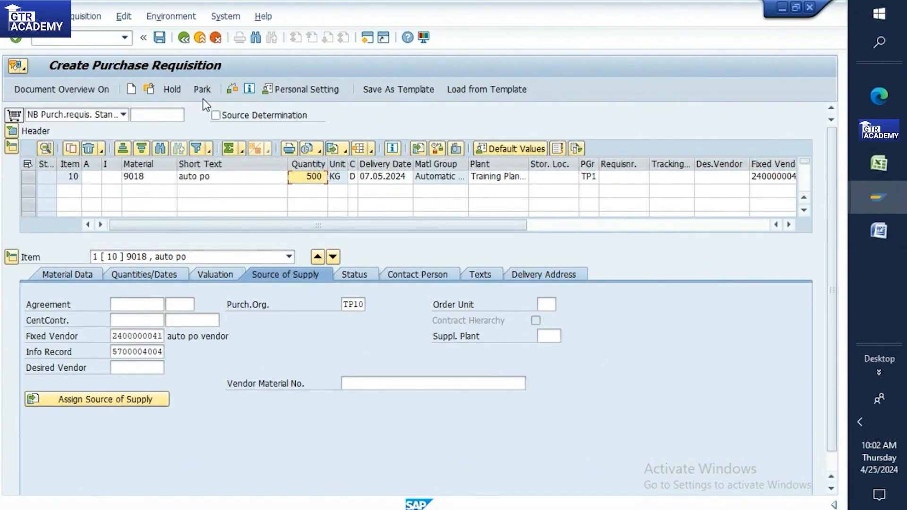
{"action": "left_click", "coordinate": [228, 89]}
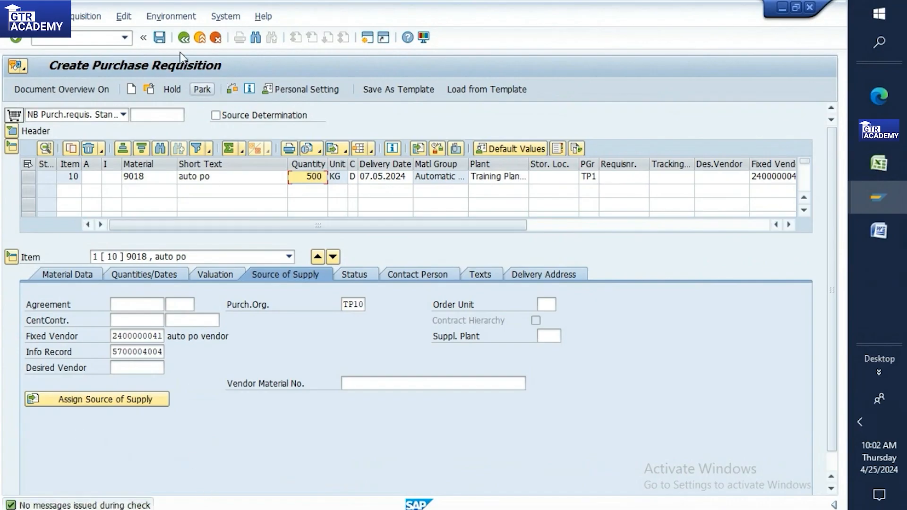
{"action": "left_click", "coordinate": [159, 38]}
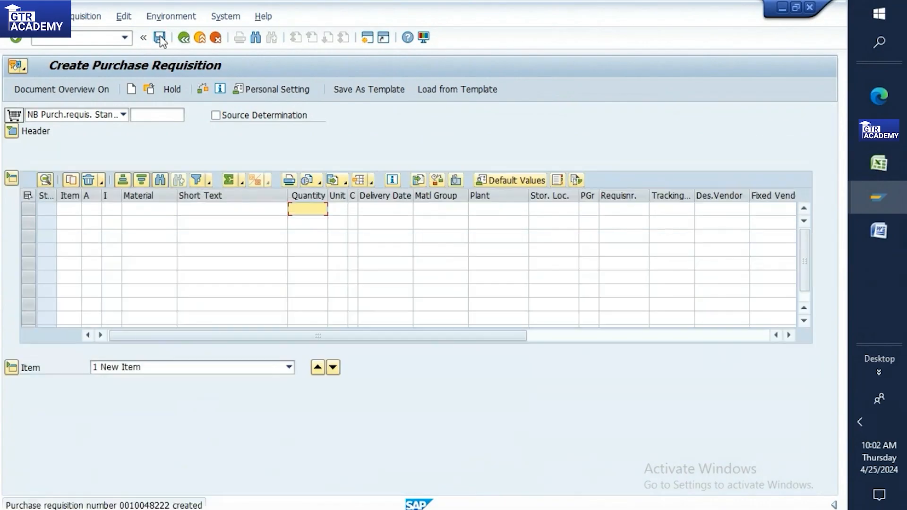
Step: Paste new requisition number 10048222 into Excel C309 and label A309 as PR
{"action": "double_click", "coordinate": [141, 505]}
{"action": "double_click", "coordinate": [208, 290]}
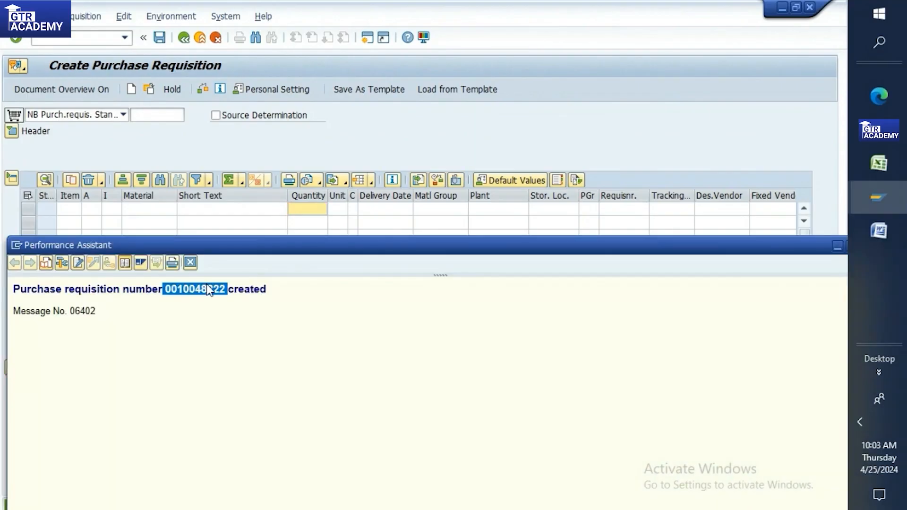
{"action": "left_click", "coordinate": [874, 166]}
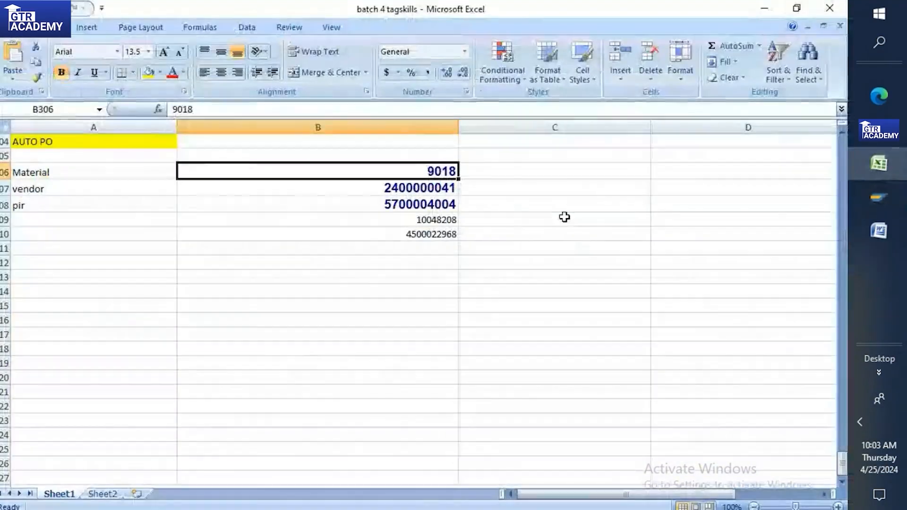
{"action": "left_click", "coordinate": [573, 221]}
{"action": "key", "text": "ctrl+v"}
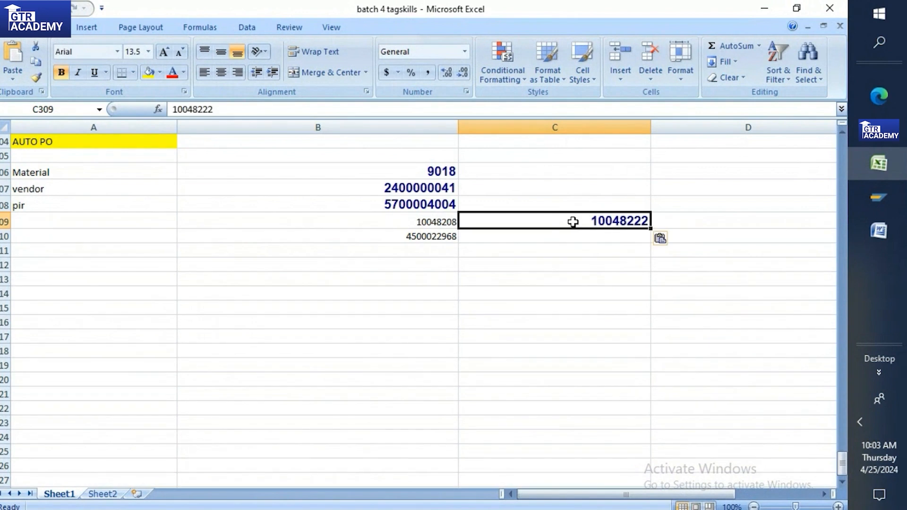
{"action": "left_click", "coordinate": [86, 221]}
{"action": "type", "text": "PR"}
Step: Close the message details window and return to the requisition screen with /n
{"action": "mouse_move", "coordinate": [877, 197]}
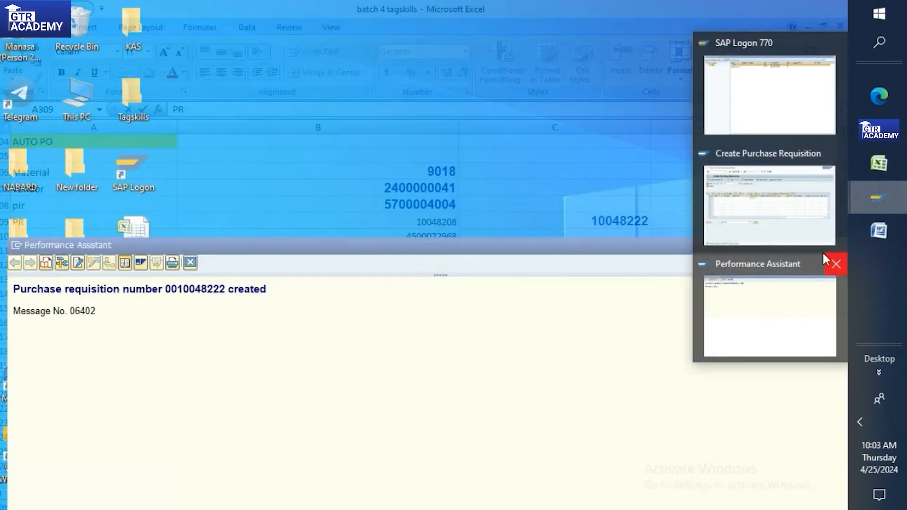
{"action": "left_click", "coordinate": [836, 263]}
{"action": "left_click", "coordinate": [799, 234]}
{"action": "left_click", "coordinate": [85, 40]}
{"action": "type", "text": "/n"}
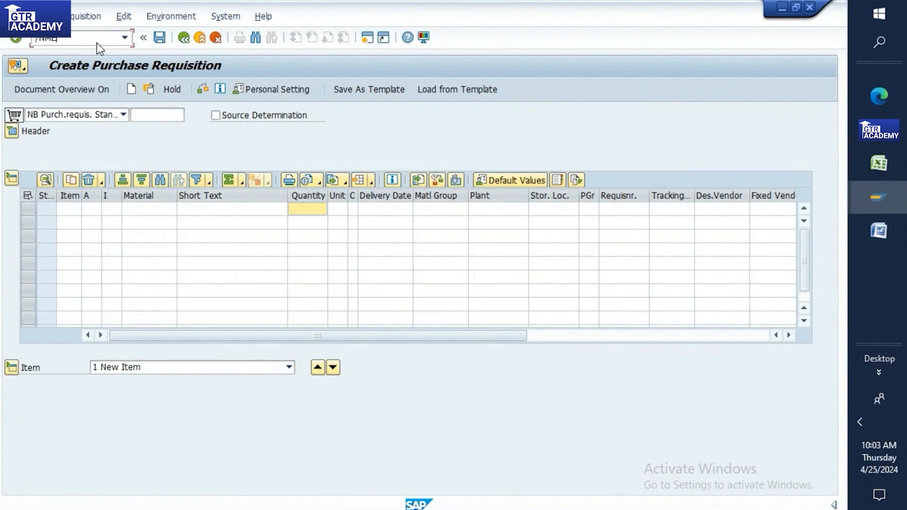
Step: Test-run ME59N for TP10 grouped per plant and requisition, not per contract
{"action": "key", "text": "Return"}
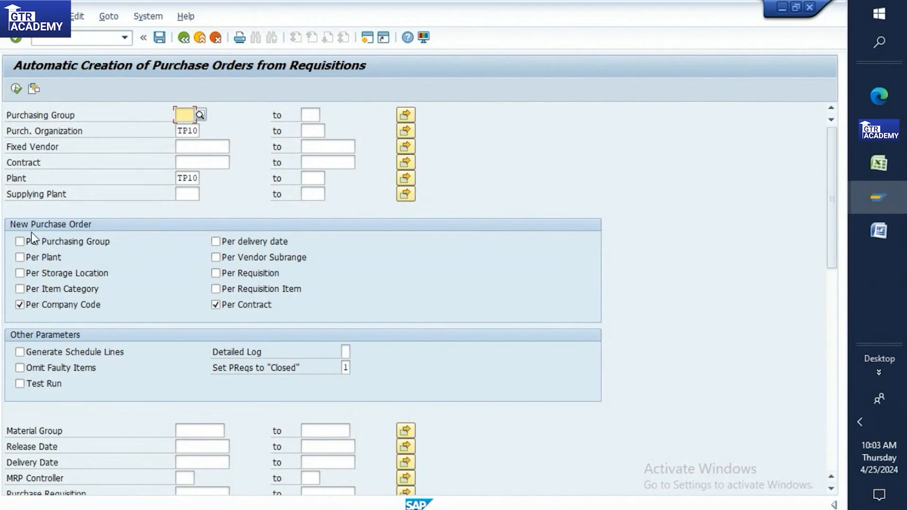
{"action": "left_click", "coordinate": [221, 303]}
{"action": "left_click", "coordinate": [21, 260]}
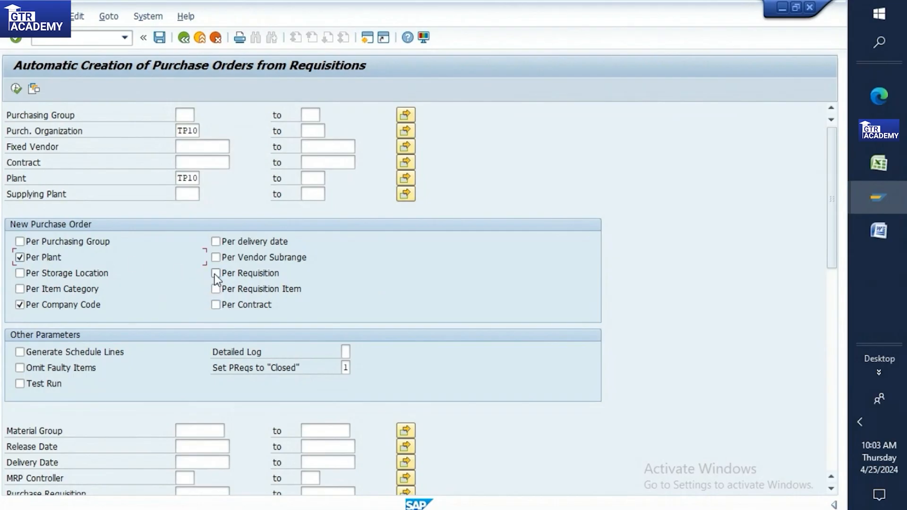
{"action": "left_click_drag", "start_coordinate": [834, 228], "coordinate": [836, 284]}
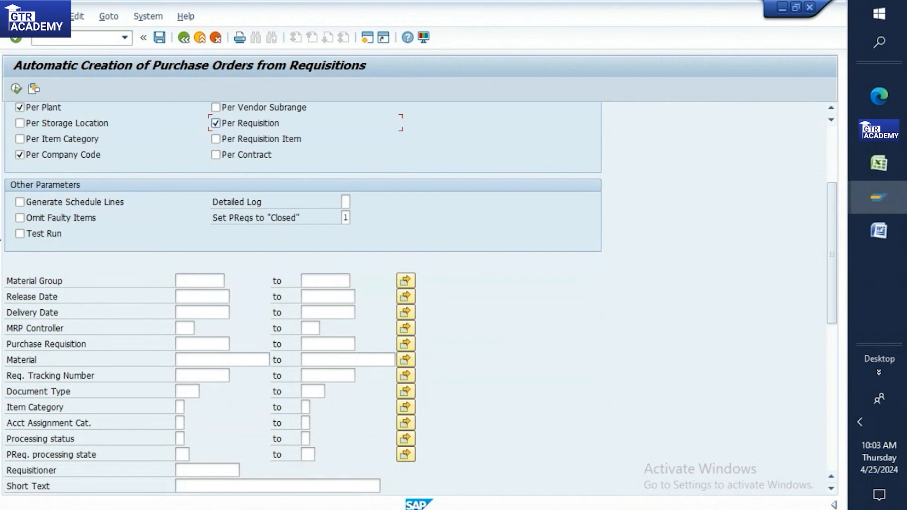
{"action": "left_click", "coordinate": [18, 233]}
{"action": "left_click_drag", "start_coordinate": [826, 225], "coordinate": [829, 137]}
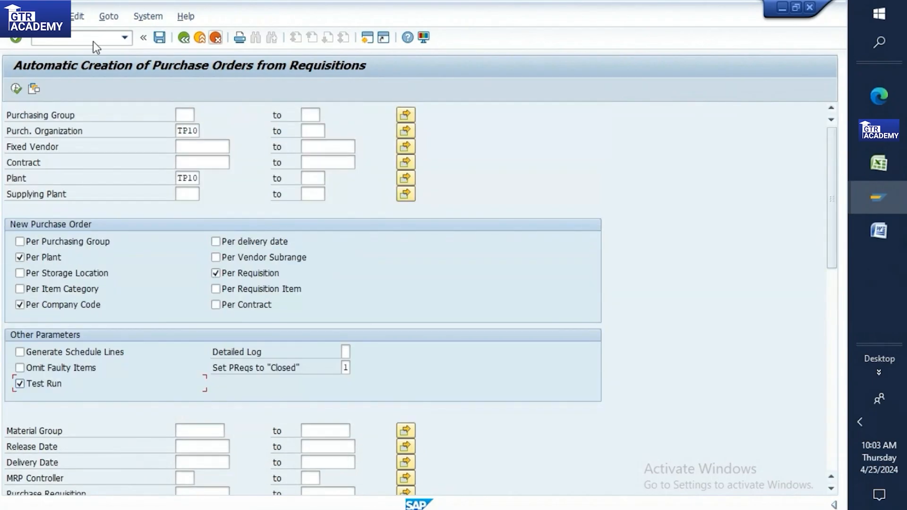
{"action": "left_click", "coordinate": [22, 91]}
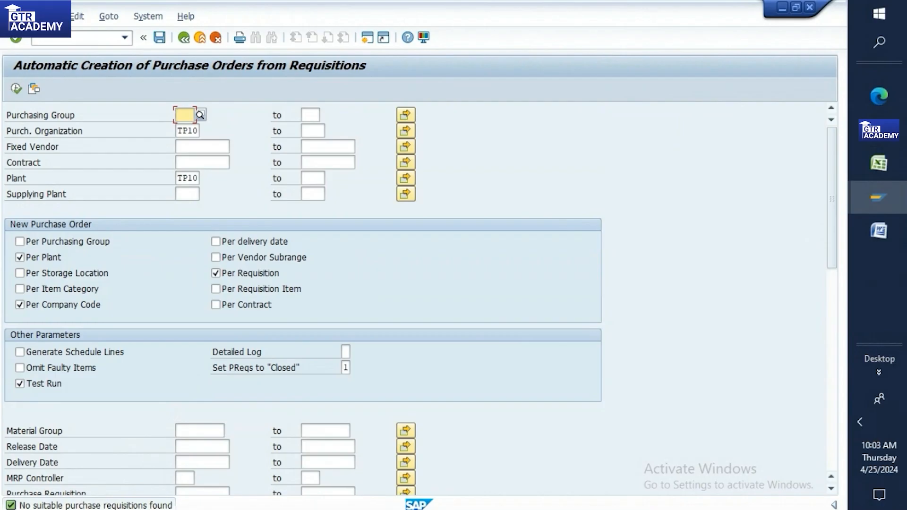
Step: Leave the current screen with the /nME59 command
{"action": "left_click", "coordinate": [140, 506]}
{"action": "left_click", "coordinate": [92, 40]}
{"action": "type", "text": "/"}
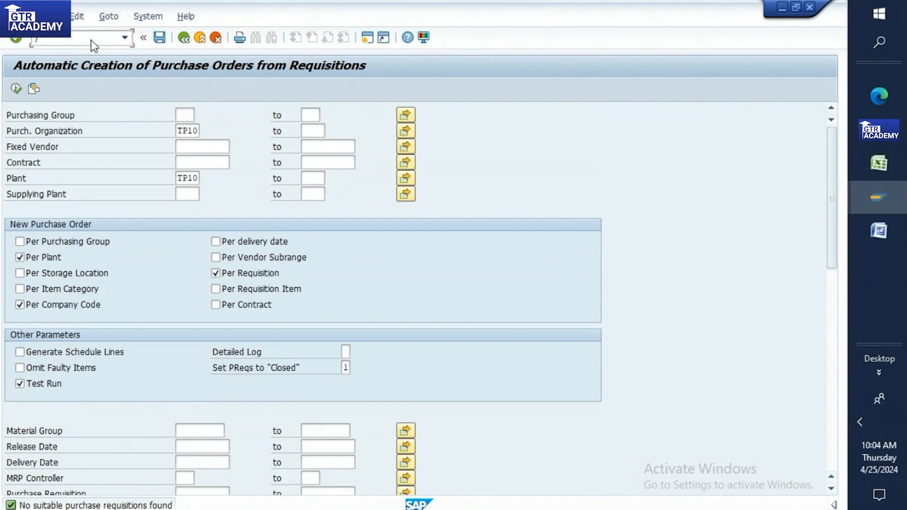
{"action": "type", "text": "nME59N"}
{"action": "key", "text": "Return"}
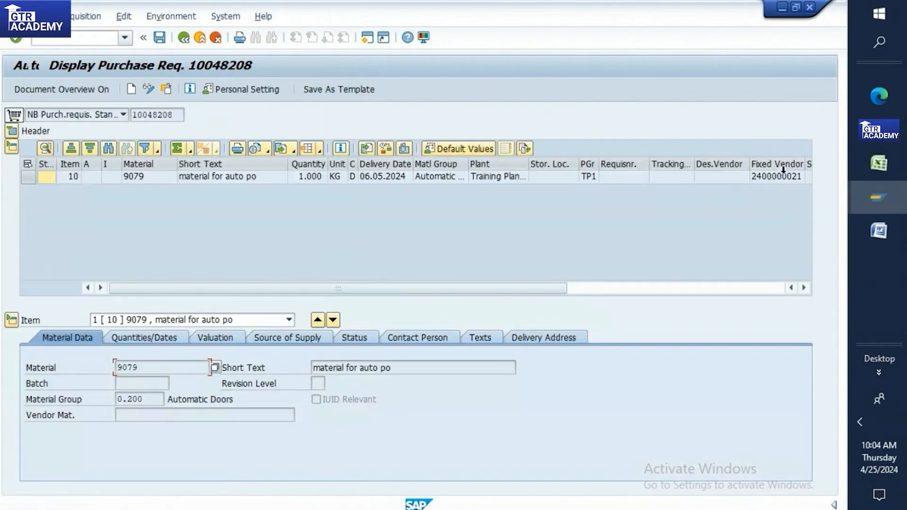
Step: Copy requisition number 10048222 from Excel cell C309
{"action": "left_click", "coordinate": [877, 166]}
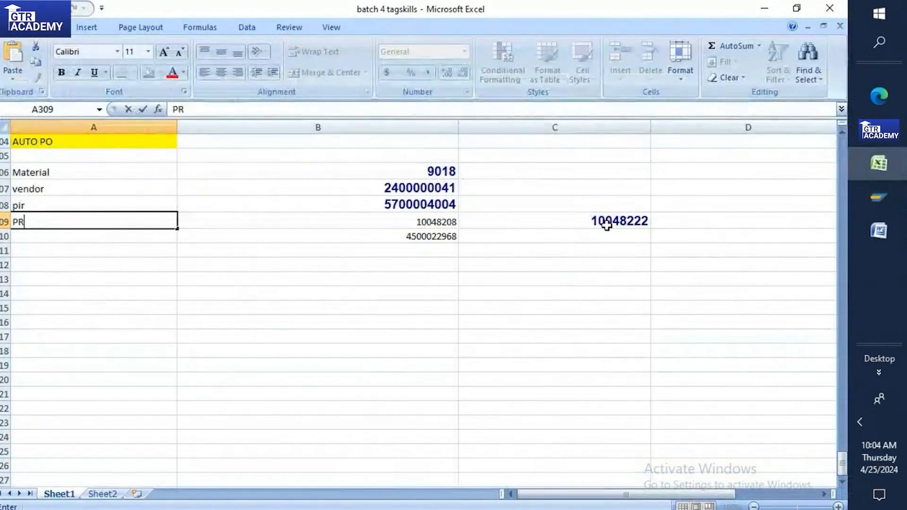
{"action": "left_click", "coordinate": [607, 222]}
{"action": "key", "text": "ctrl+c"}
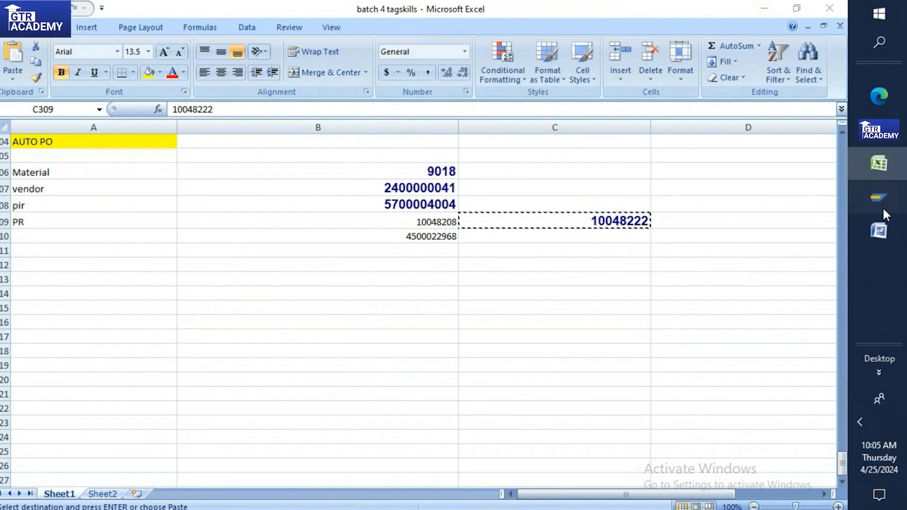
{"action": "mouse_move", "coordinate": [878, 197]}
{"action": "left_click", "coordinate": [778, 269]}
{"action": "left_click", "coordinate": [165, 89]}
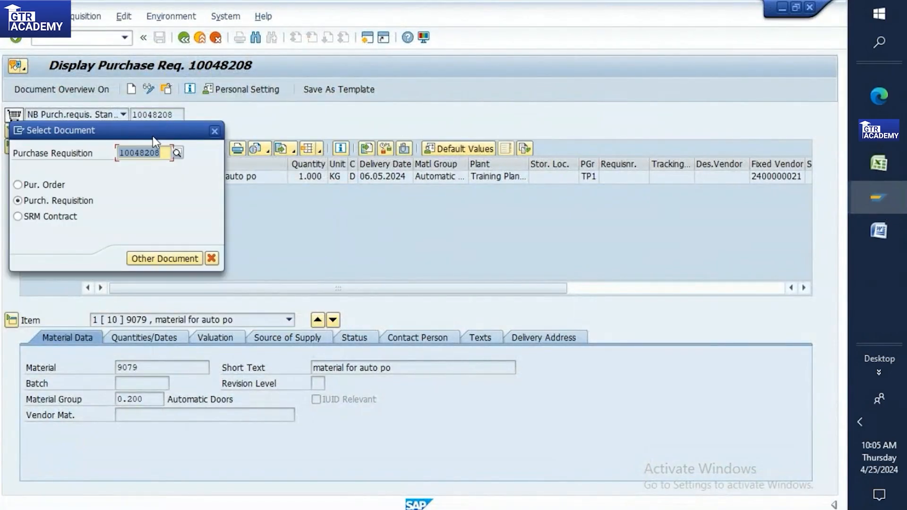
{"action": "left_click_drag", "start_coordinate": [128, 157], "coordinate": [109, 156]}
{"action": "key", "text": "ctrl+v"}
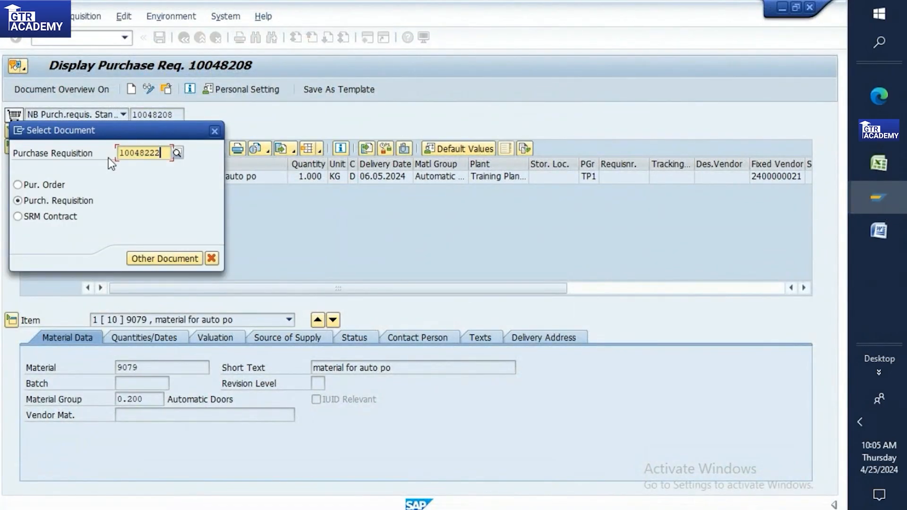
{"action": "key", "text": "Return"}
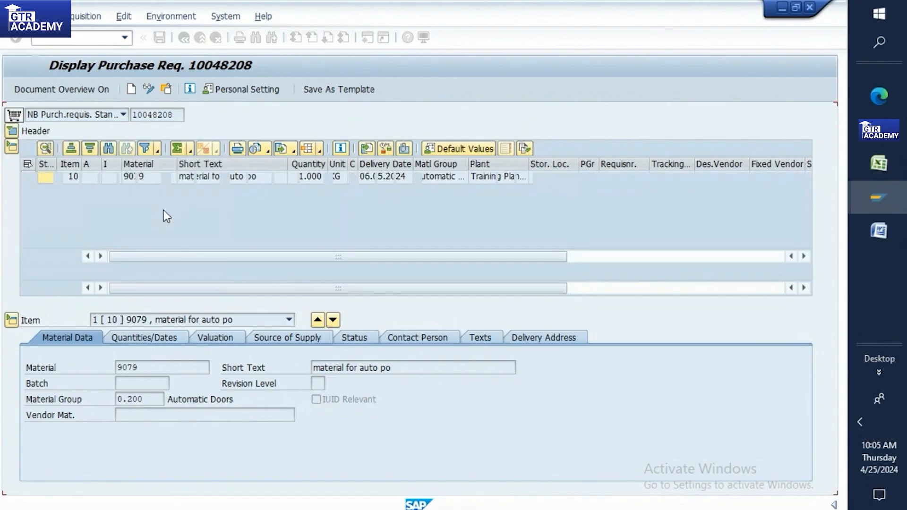
{"action": "left_click", "coordinate": [352, 304]}
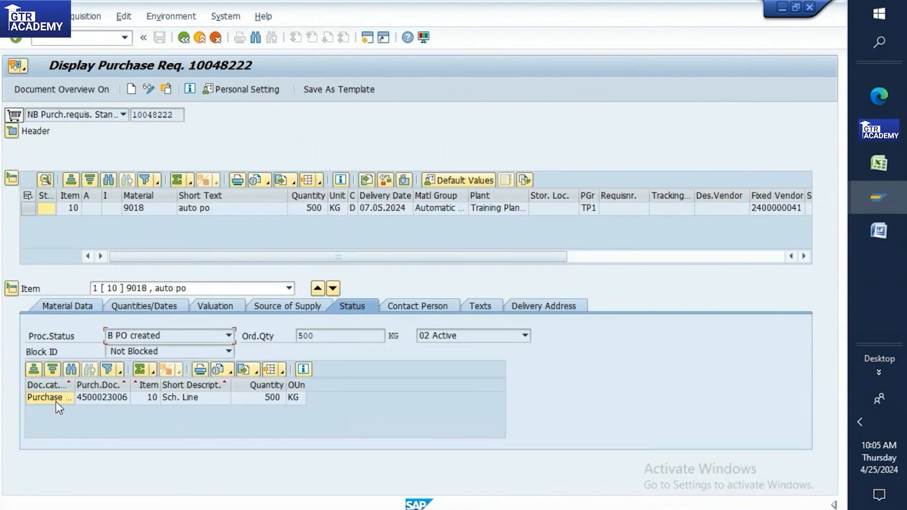
{"action": "double_click", "coordinate": [98, 397]}
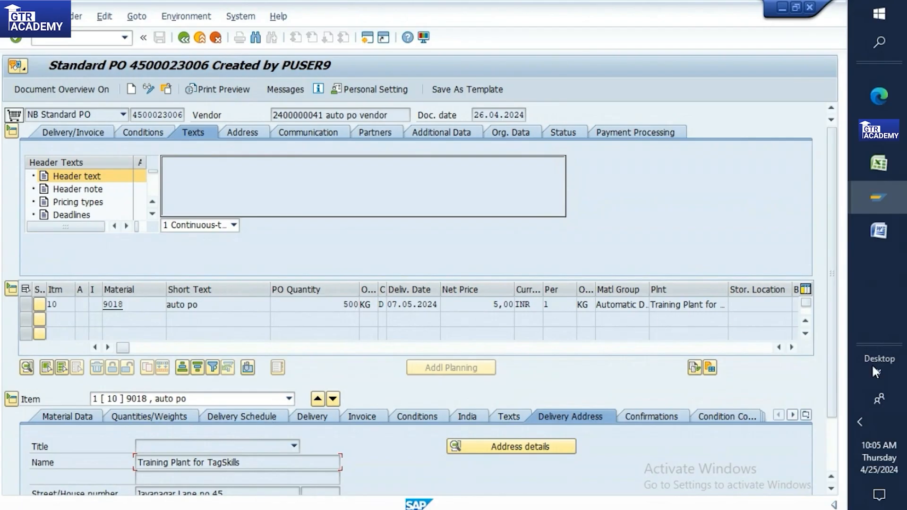
{"action": "left_click_drag", "start_coordinate": [835, 373], "coordinate": [843, 471]}
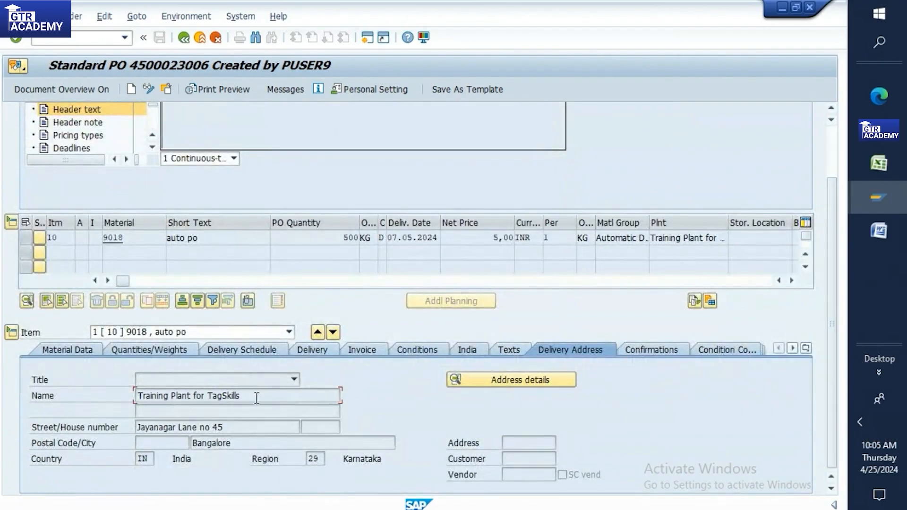
{"action": "left_click", "coordinate": [87, 352]}
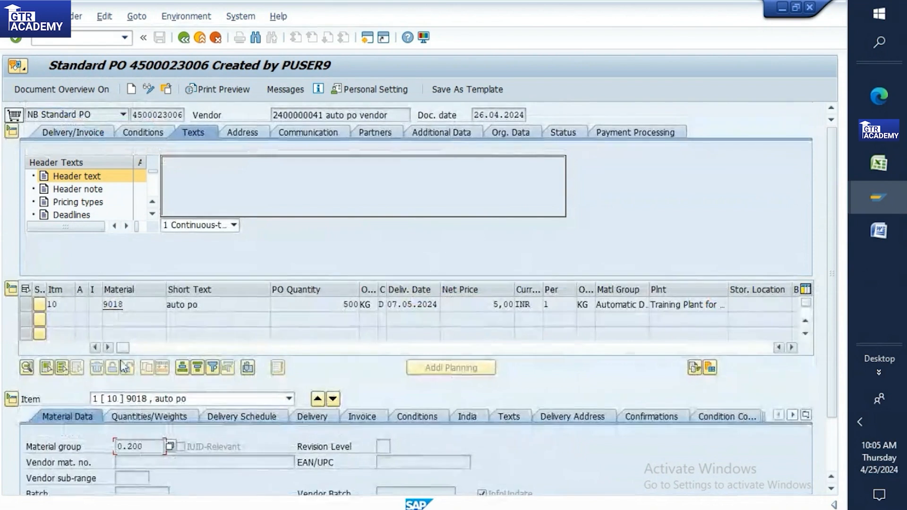
{"action": "left_click", "coordinate": [151, 419]}
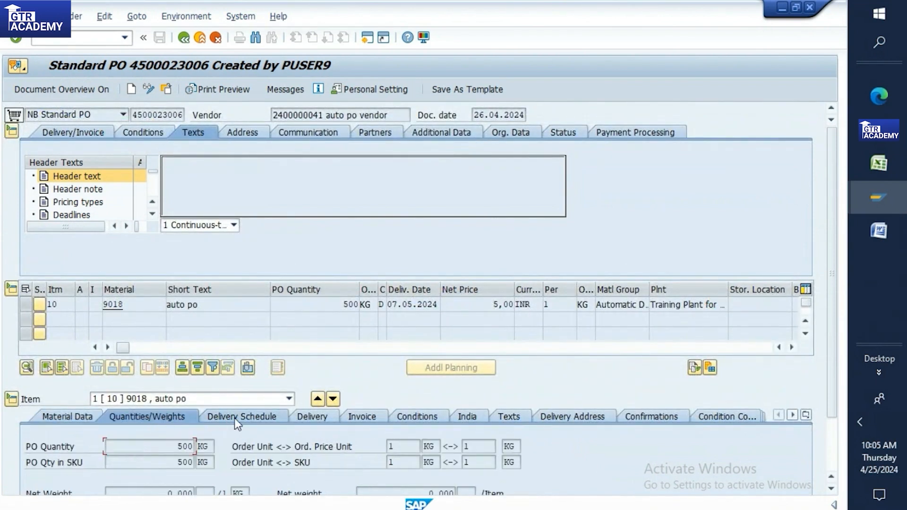
{"action": "left_click", "coordinate": [249, 413]}
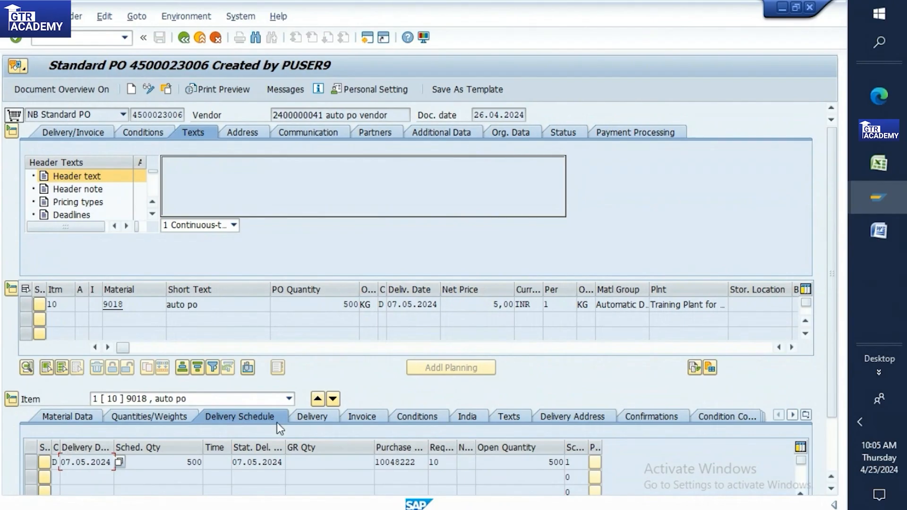
{"action": "left_click", "coordinate": [310, 418]}
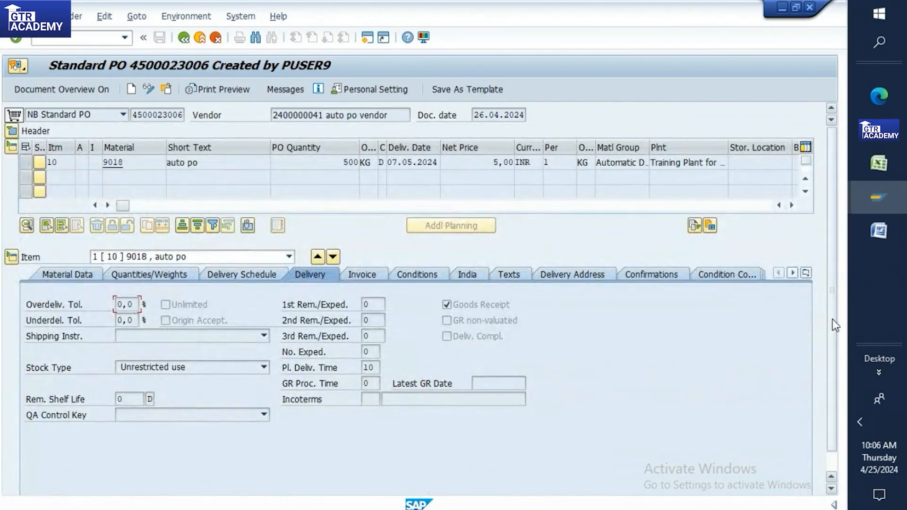
{"action": "scroll", "coordinate": [835, 364], "scroll_direction": "down", "scroll_amount": 1}
Step: Reshow the PO item's Material Data, then go back to requisition 10048222's status
{"action": "left_click", "coordinate": [72, 41]}
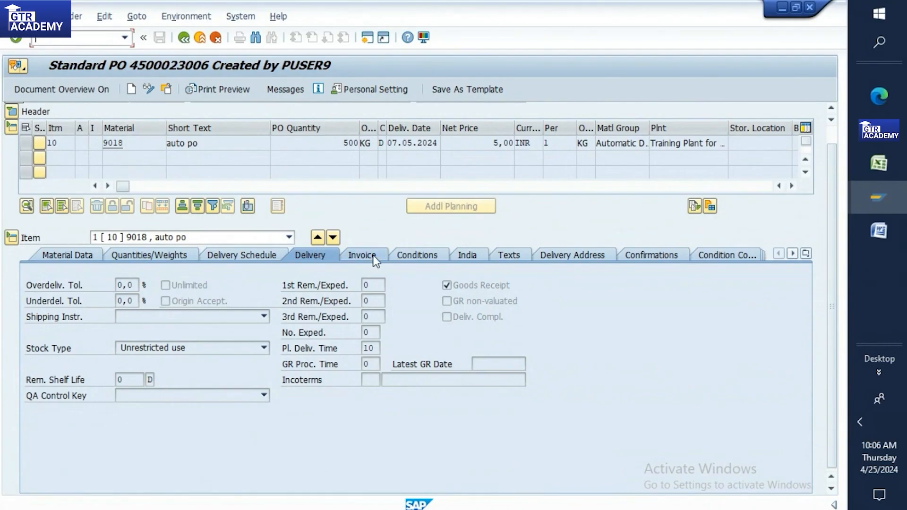
{"action": "left_click", "coordinate": [80, 256]}
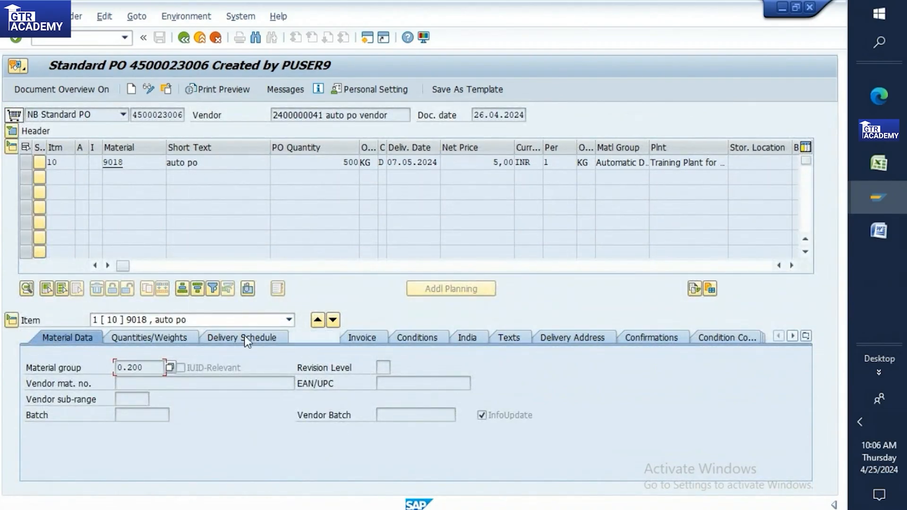
{"action": "left_click", "coordinate": [188, 40]}
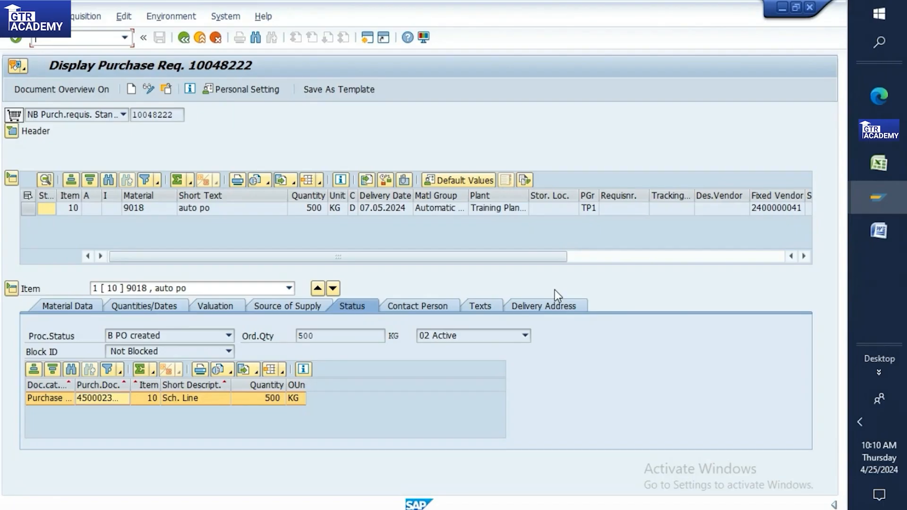
Step: Launch ME59 in a new session with the /oME59 command
{"action": "left_click", "coordinate": [51, 39]}
{"action": "type", "text": "/oME59N"}
{"action": "key", "text": "Return"}
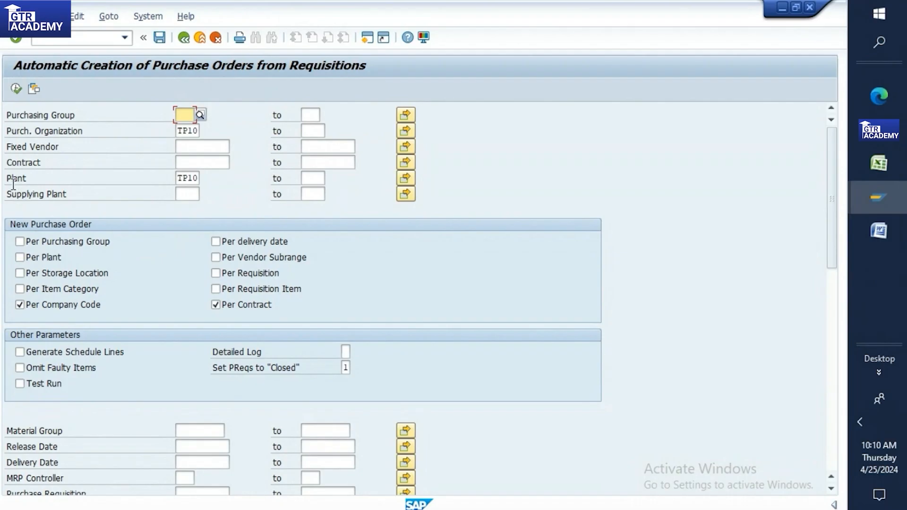
{"action": "left_click", "coordinate": [20, 258]}
{"action": "left_click", "coordinate": [216, 274]}
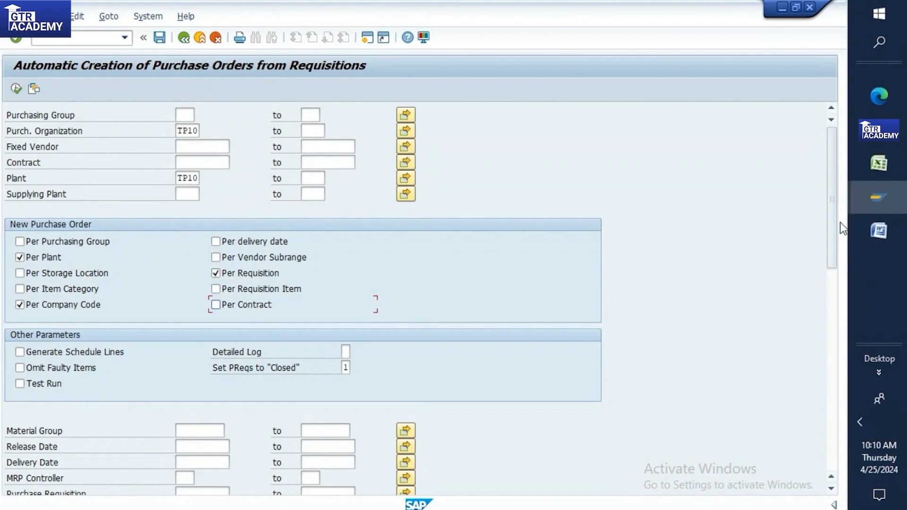
{"action": "left_click_drag", "start_coordinate": [832, 263], "coordinate": [832, 187]}
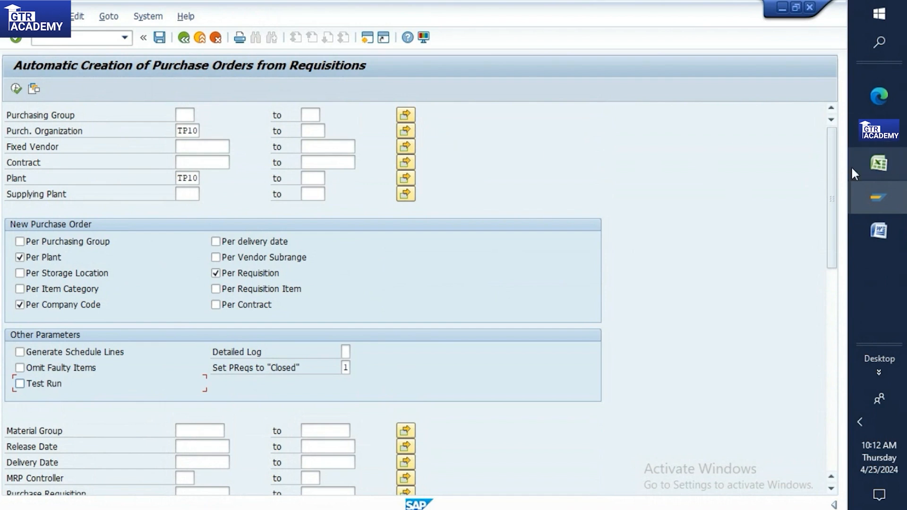
{"action": "left_click", "coordinate": [71, 38]}
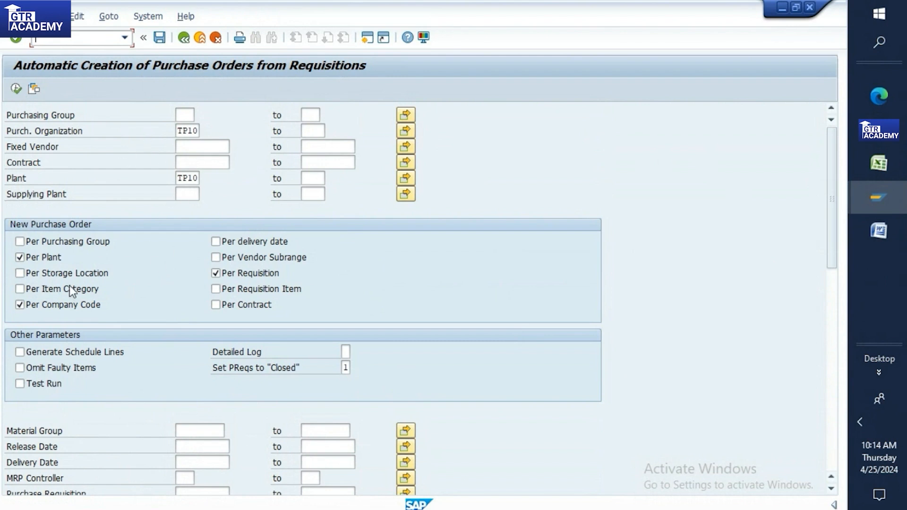
{"action": "left_click", "coordinate": [20, 383]}
{"action": "left_click", "coordinate": [20, 383]}
Step: Dismiss the broken-connection error and bring up the SAP Logon system list
{"action": "left_click", "coordinate": [92, 42]}
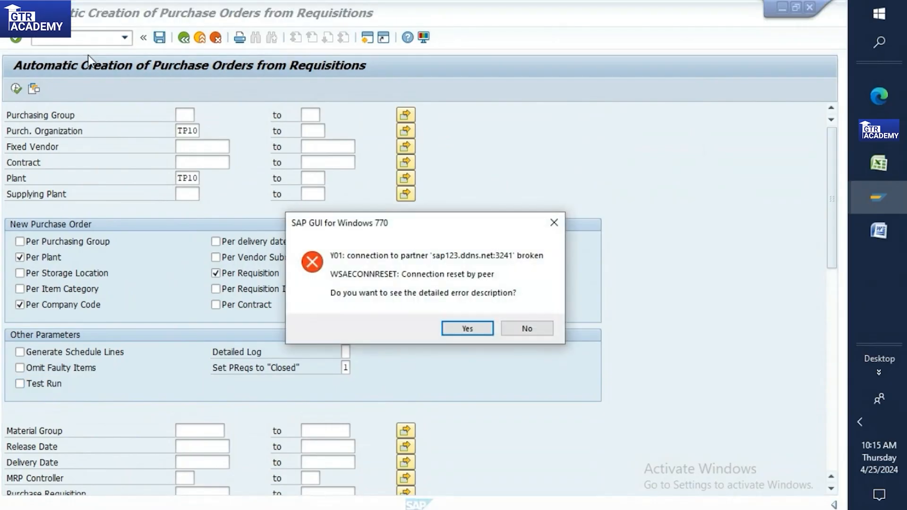
{"action": "key", "text": "n"}
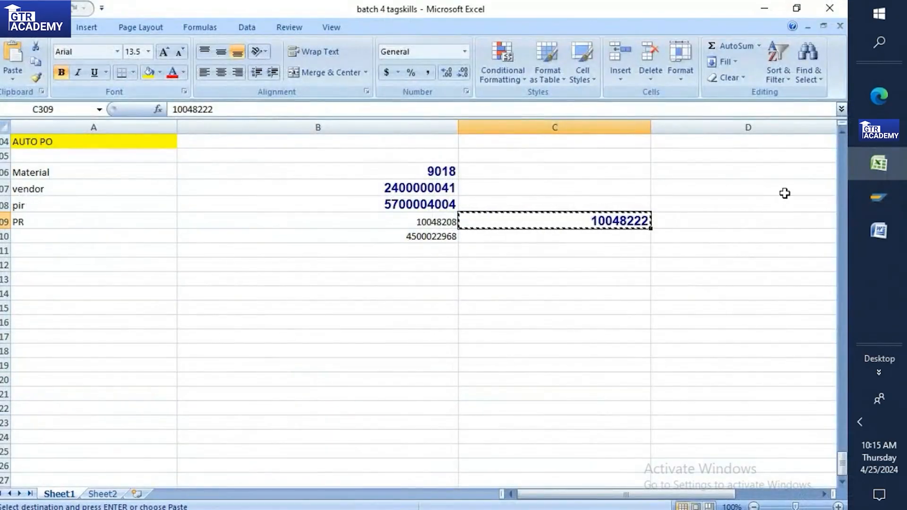
{"action": "left_click", "coordinate": [861, 198]}
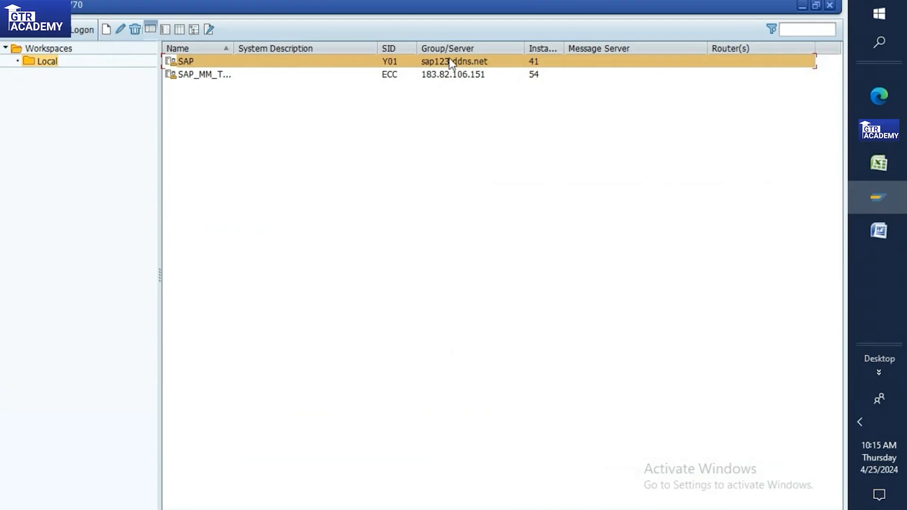
{"action": "left_click", "coordinate": [878, 131]}
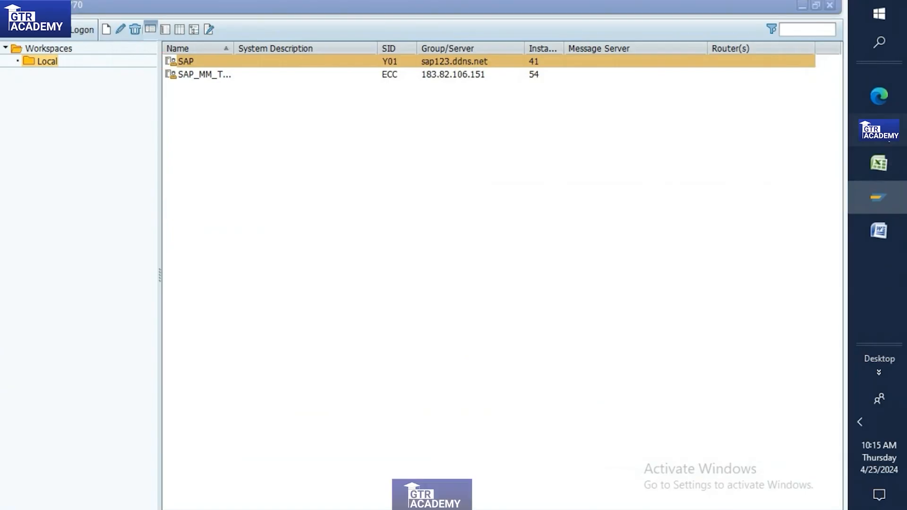